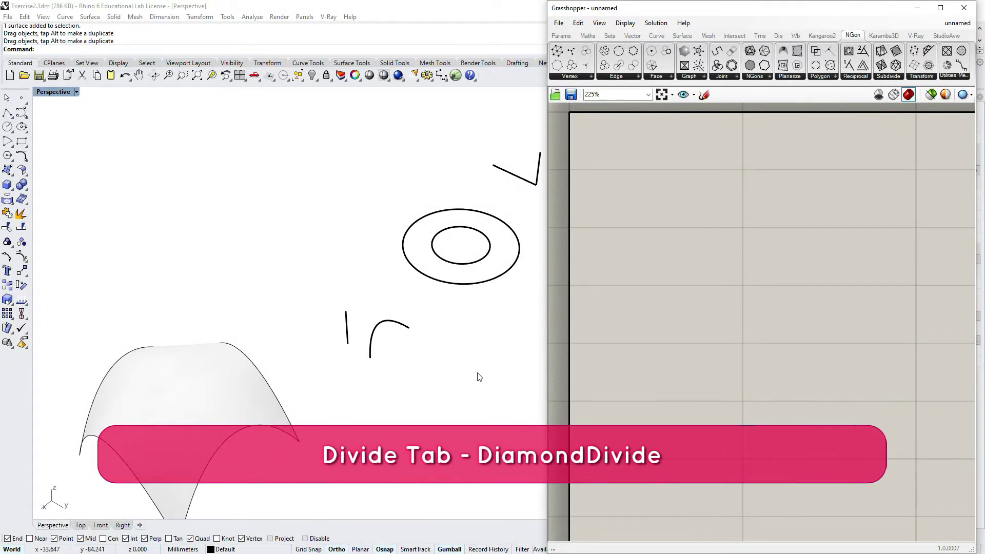
# - Place a DiamondDivide component on the Grasshopper canvas
pyautogui.click(893, 81)
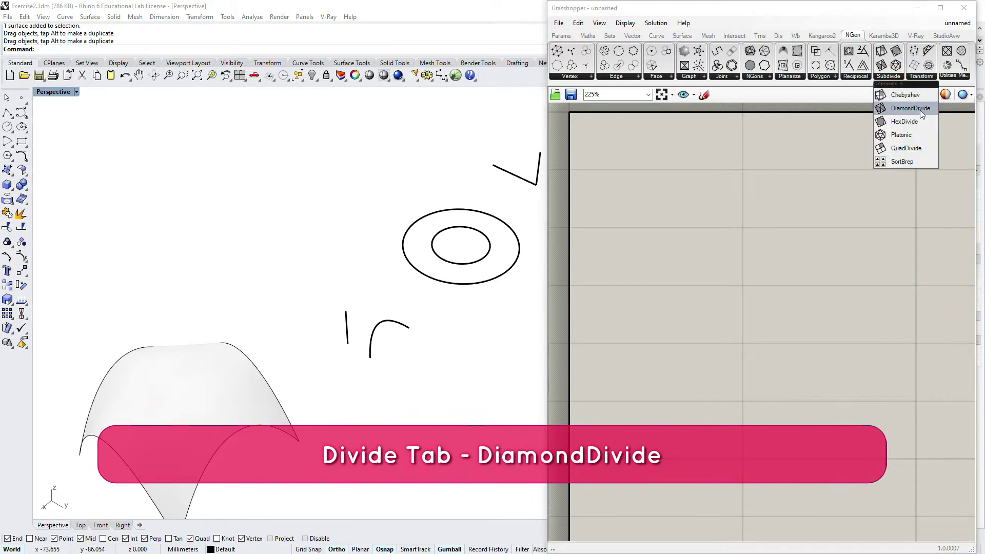
pyautogui.moveTo(918, 109); pyautogui.dragTo(881, 260)
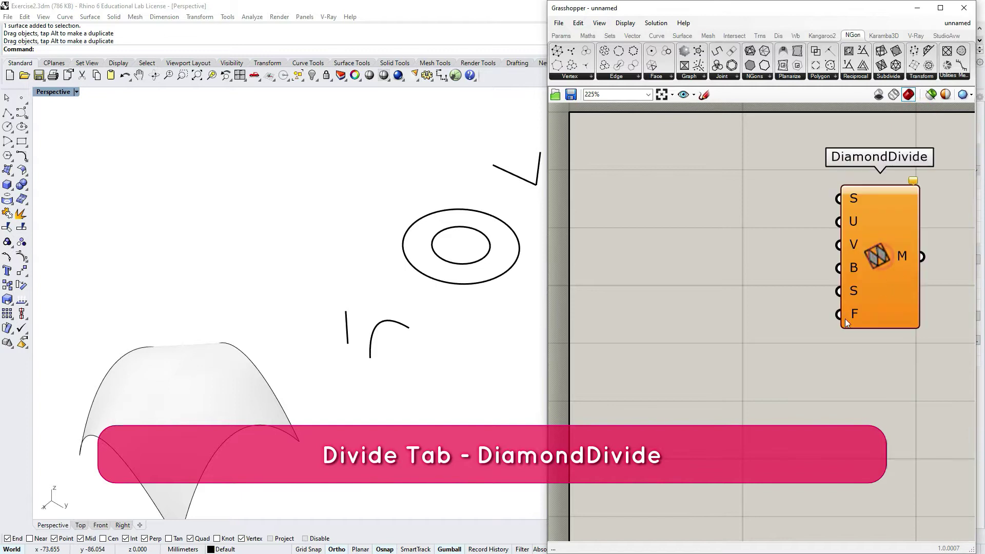
# - Highlight the four boundary edges of the curved surface and examine its shape from several angles
pyautogui.scroll(-3, 318, 332)
pyautogui.scroll(4, 205, 334)
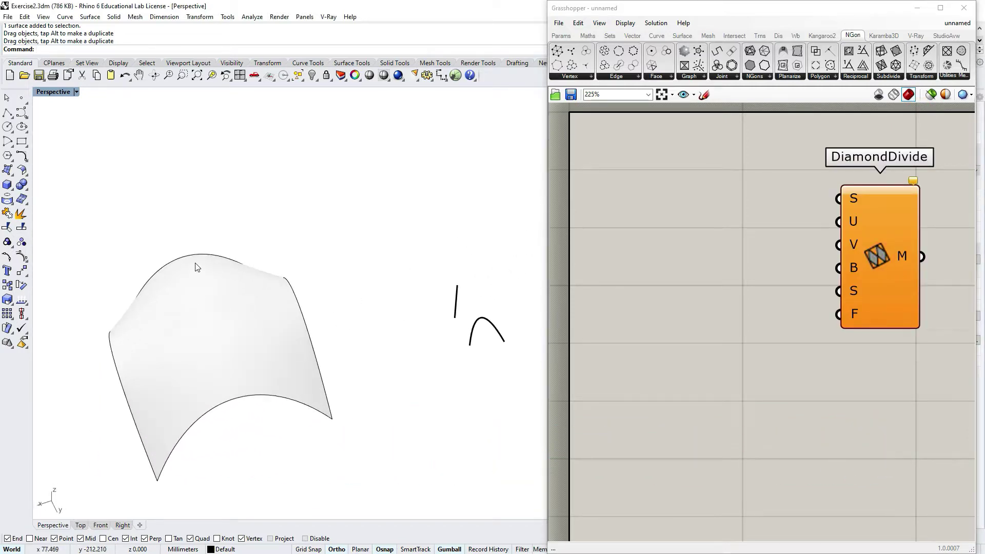
pyautogui.keyDown('ctrl'); pyautogui.keyDown('shift'); pyautogui.click(197, 255); pyautogui.keyUp('shift'); pyautogui.keyUp('ctrl')
pyautogui.keyDown('ctrl'); pyautogui.keyDown('shift'); pyautogui.click(303, 334); pyautogui.keyUp('shift'); pyautogui.keyUp('ctrl')
pyautogui.keyDown('ctrl'); pyautogui.keyDown('shift'); pyautogui.click(267, 394); pyautogui.keyUp('shift'); pyautogui.keyUp('ctrl')
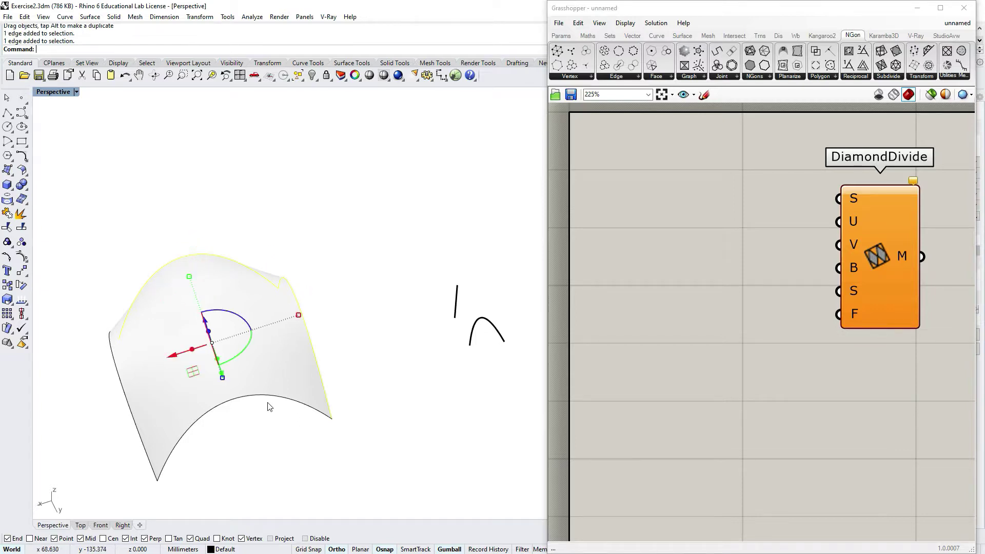
pyautogui.keyDown('ctrl'); pyautogui.keyDown('shift'); pyautogui.click(131, 409); pyautogui.keyUp('shift'); pyautogui.keyUp('ctrl')
pyautogui.scroll(-6, 262, 300)
pyautogui.moveTo(259, 302); pyautogui.dragTo(241, 400, button='right')
pyautogui.scroll(6, 261, 286)
pyautogui.moveTo(264, 285); pyautogui.dragTo(363, 208, button='right')
pyautogui.click(363, 205)
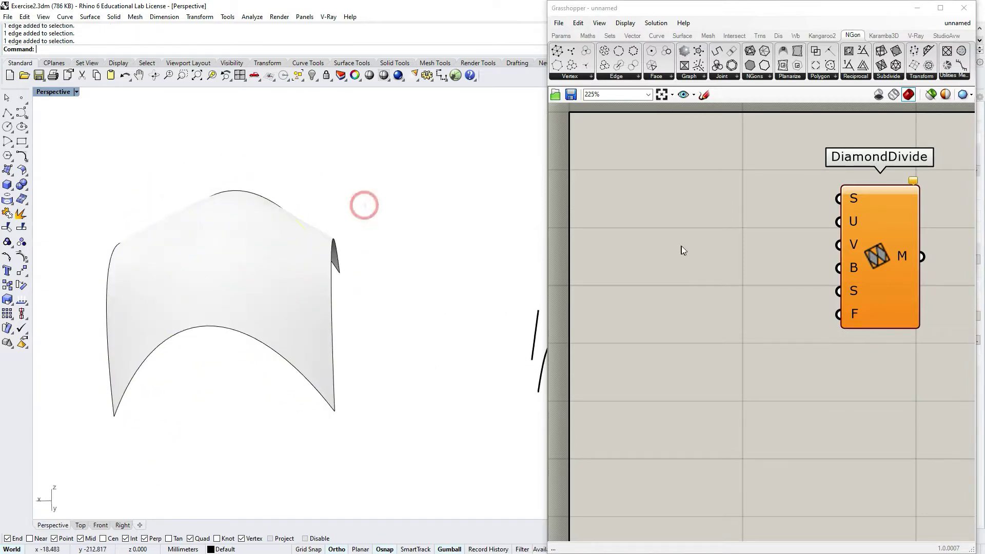
# - Add a Brep parameter that references the curved surface and connect it to DiamondDivide's surface input
pyautogui.doubleClick(644, 222)
pyautogui.write('brep')
pyautogui.click(636, 195)
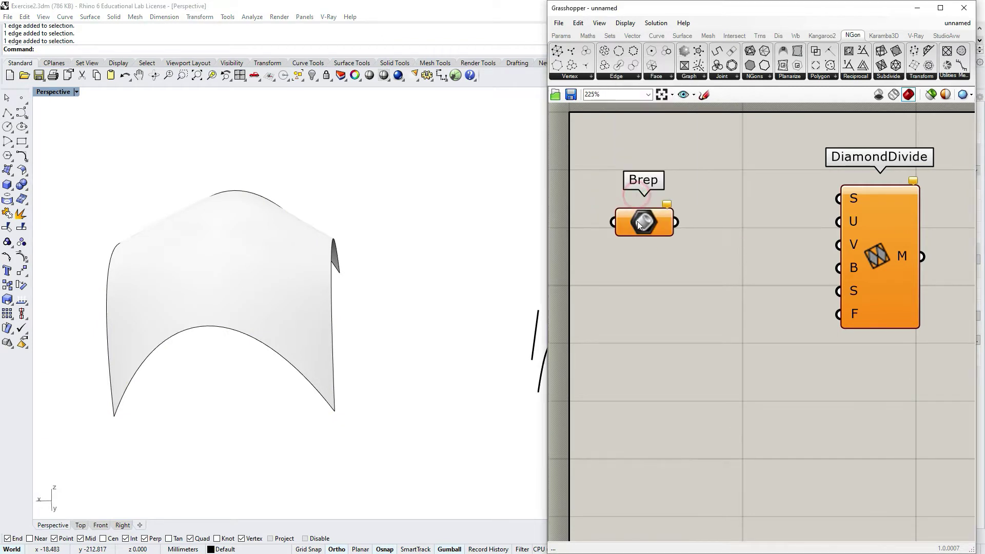
pyautogui.rightClick(639, 225)
pyautogui.click(705, 353)
pyautogui.click(228, 301)
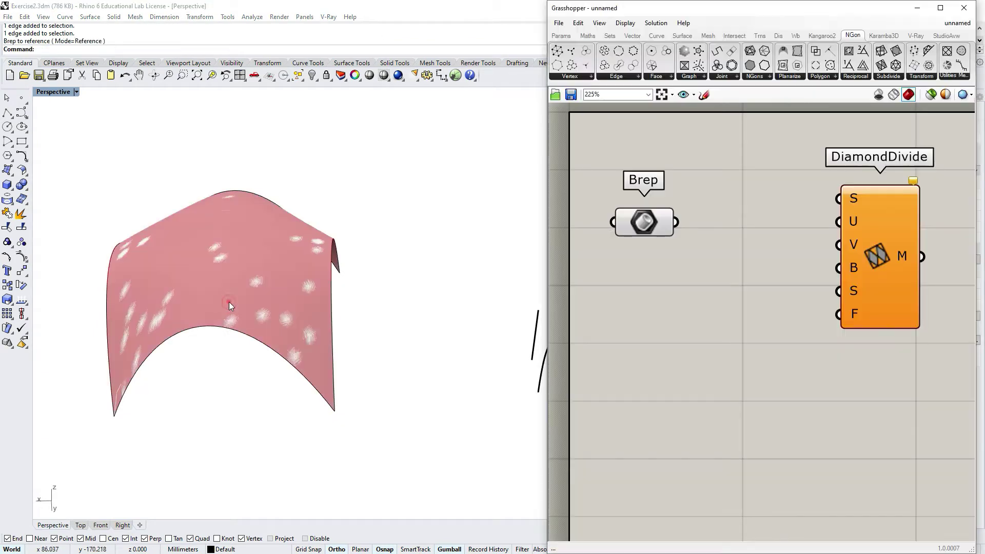
pyautogui.moveTo(674, 221); pyautogui.dragTo(838, 199)
# - Hide the original curved surface in Rhino and turn off the Brep parameter's preview
pyautogui.click(276, 268)
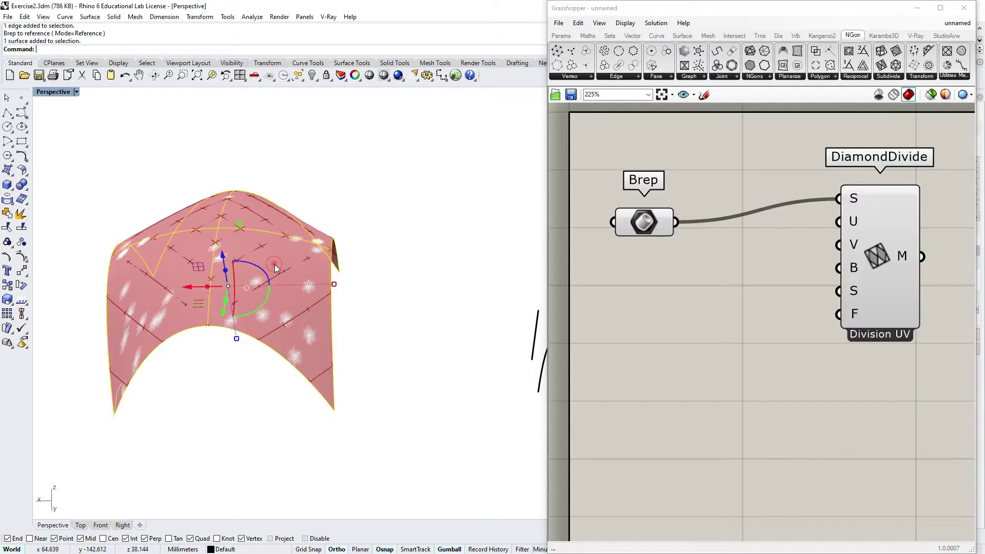
pyautogui.moveTo(275, 265); pyautogui.dragTo(317, 310, button='right')
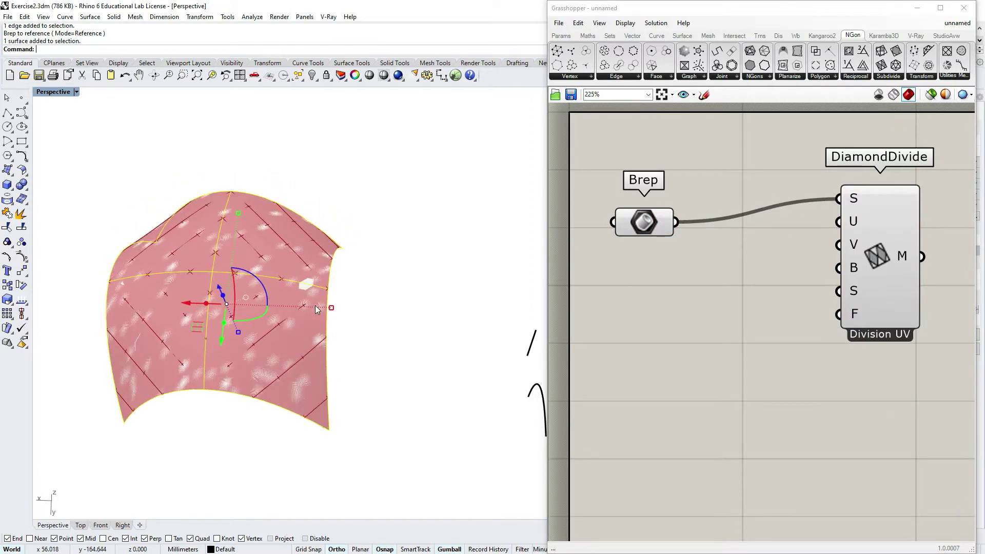
pyautogui.press('Return')
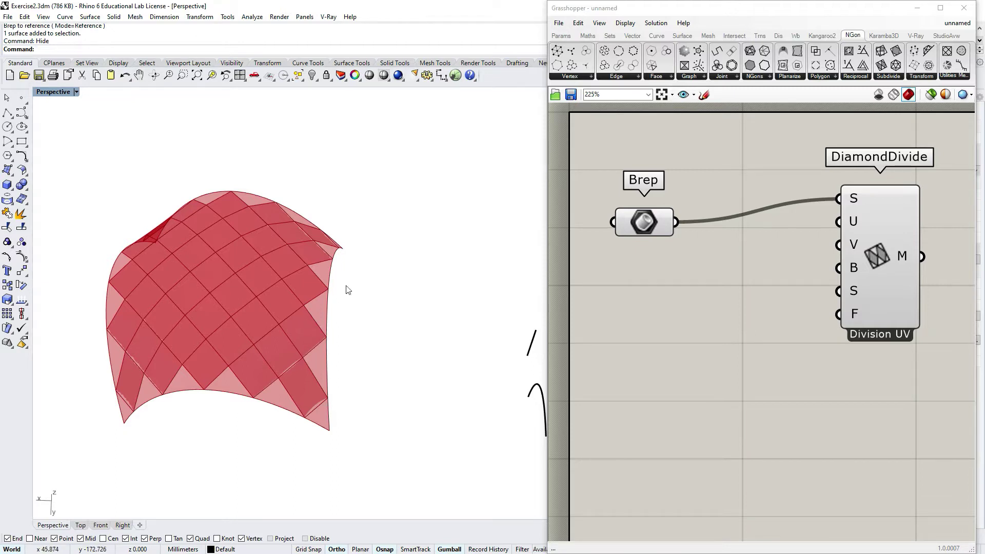
pyautogui.rightClick(628, 226)
pyautogui.click(664, 248)
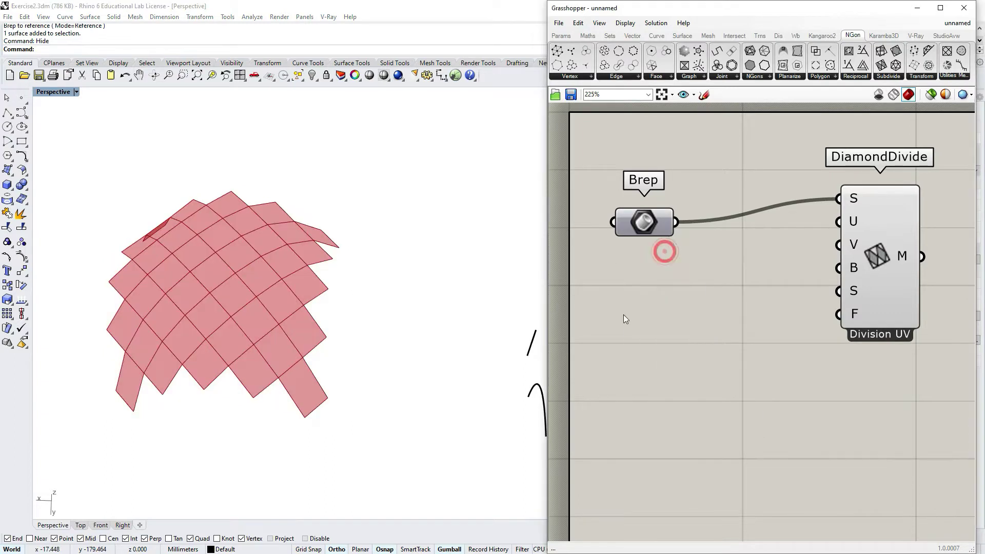
# - Add a number slider set to 0 and connect it to DiamondDivide's boundary input
pyautogui.doubleClick(650, 297)
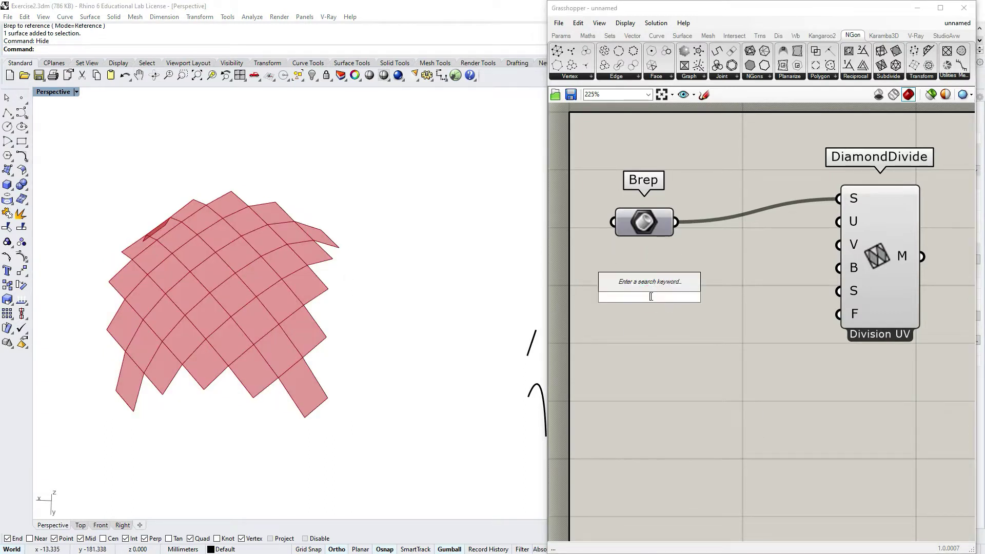
pyautogui.write('slider')
pyautogui.press('Return')
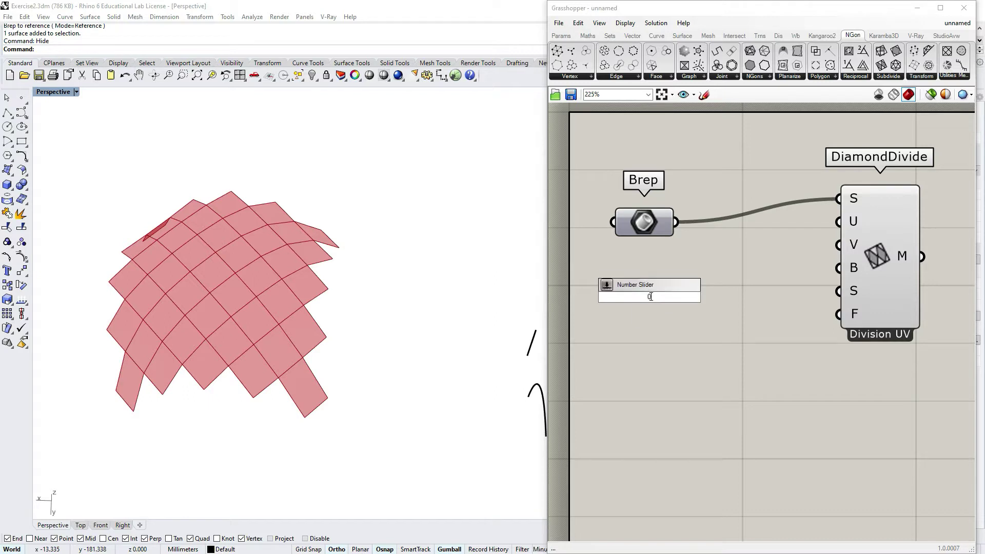
pyautogui.click(663, 292)
pyautogui.moveTo(749, 299); pyautogui.dragTo(838, 272)
pyautogui.moveTo(838, 271); pyautogui.dragTo(839, 268)
pyautogui.click(880, 269)
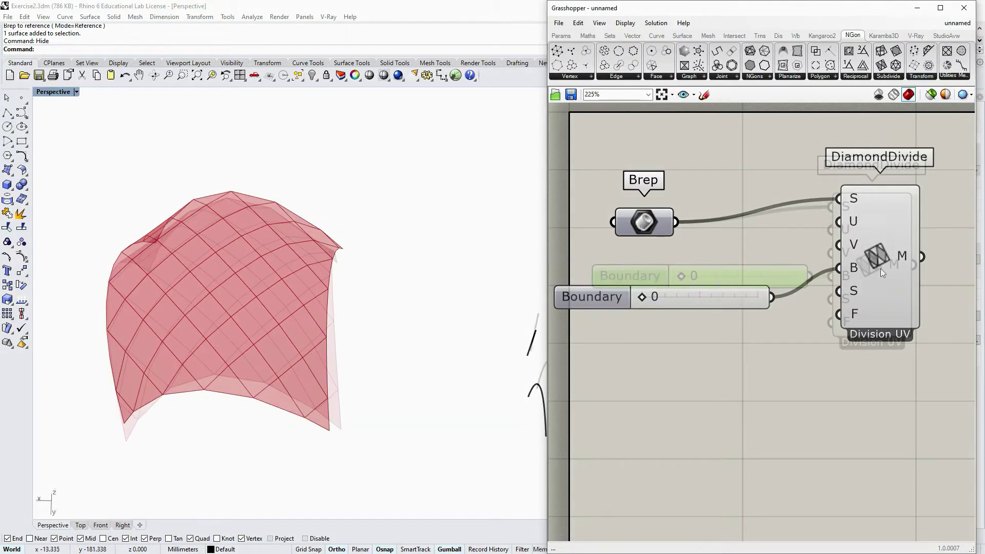
# - Add two number sliders for DiamondDivide's division inputs, with U set to 31 and V set to 52
pyautogui.moveTo(634, 208); pyautogui.dragTo(634, 162)
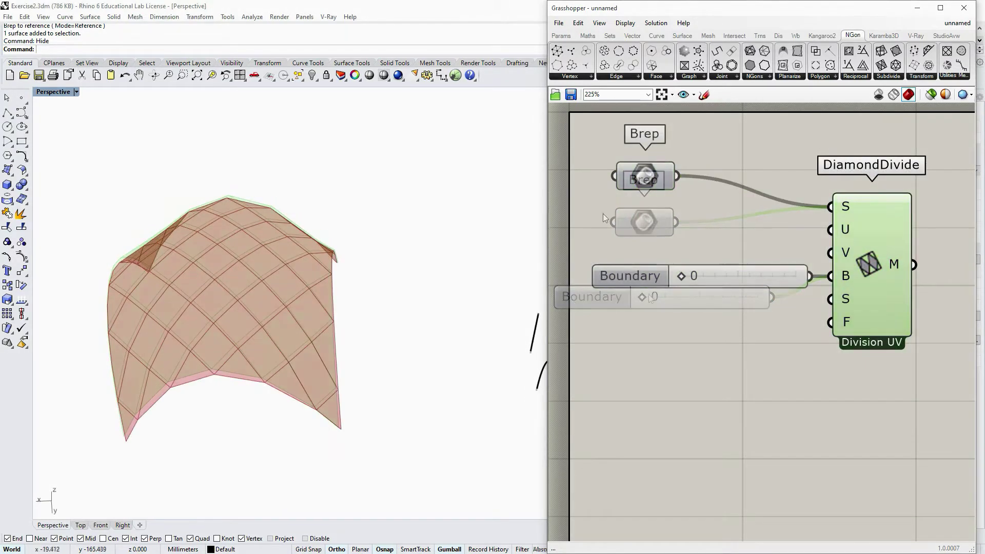
pyautogui.doubleClick(602, 213)
pyautogui.write('20')
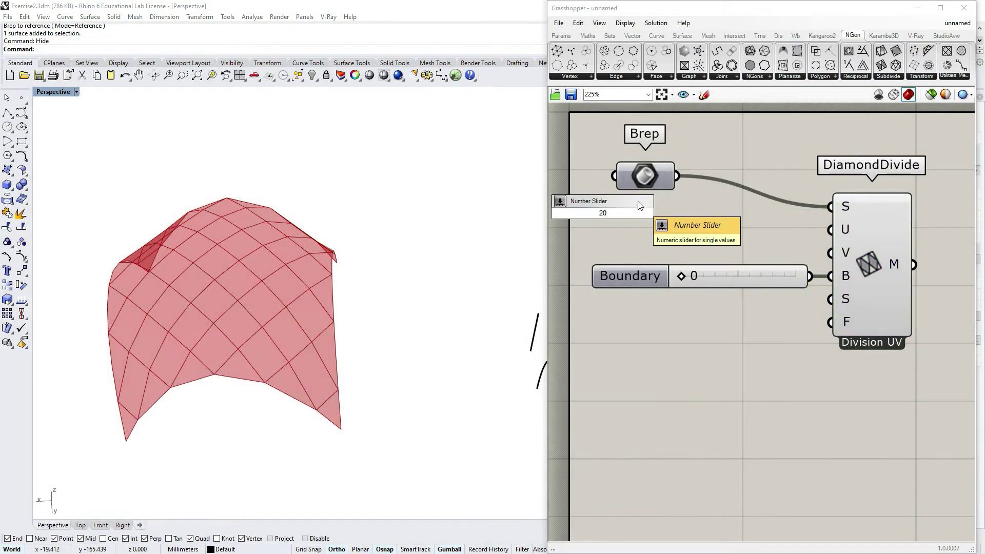
pyautogui.click(641, 206)
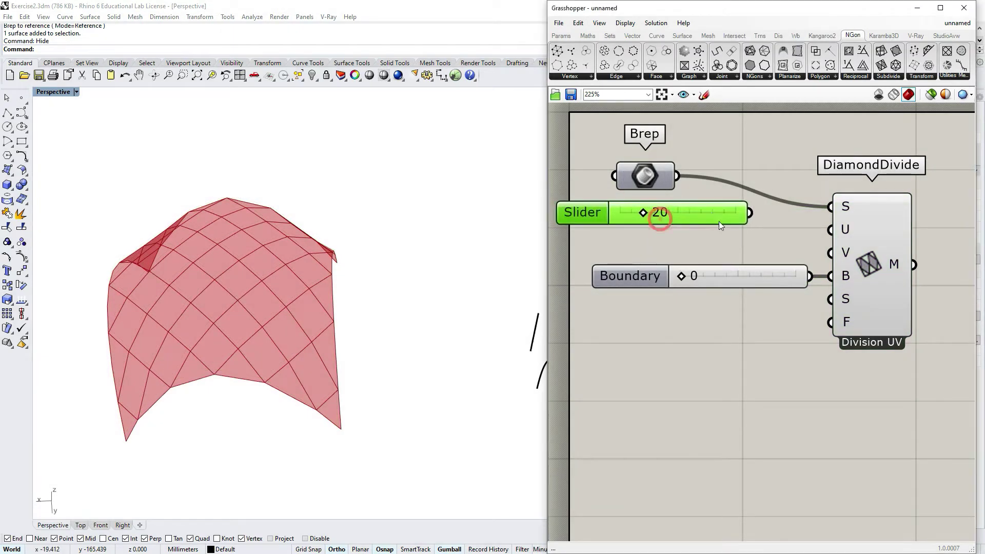
pyautogui.keyDown('alt'); pyautogui.moveTo(746, 212); pyautogui.dragTo(741, 241); pyautogui.keyUp('alt')
pyautogui.moveTo(793, 213); pyautogui.dragTo(829, 252)
pyautogui.moveTo(654, 212); pyautogui.dragTo(698, 239)
pyautogui.moveTo(354, 317); pyautogui.dragTo(314, 257, button='right')
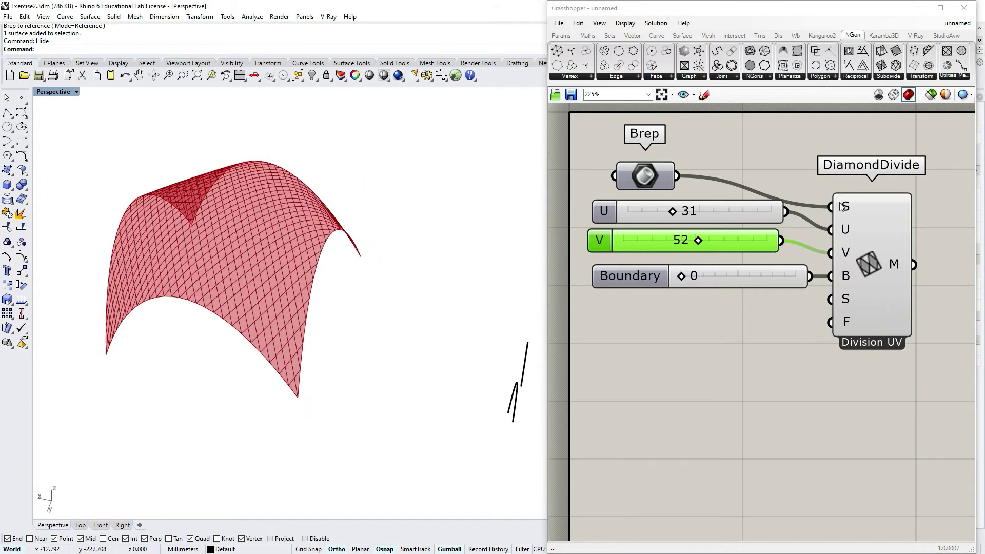
# - Add a panel beside DiamondDivide, connect it to the mesh output and shrink it to fit one line
pyautogui.click(561, 35)
pyautogui.click(691, 66)
pyautogui.scroll(-2, 654, 288)
pyautogui.scroll(1, 847, 280)
pyautogui.click(950, 256)
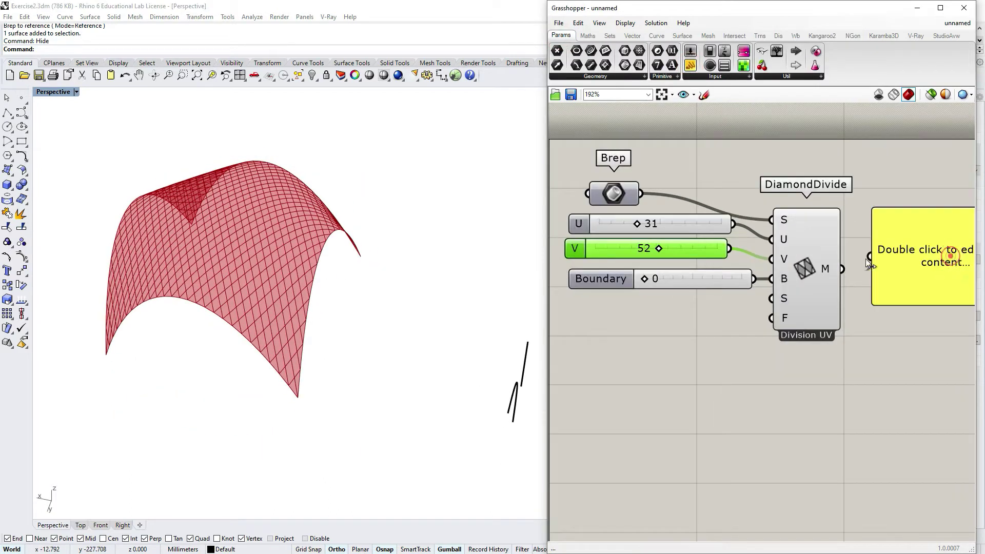
pyautogui.moveTo(838, 266); pyautogui.dragTo(870, 256)
pyautogui.click(901, 291)
pyautogui.moveTo(928, 292); pyautogui.dragTo(804, 306, button='right')
pyautogui.moveTo(900, 304); pyautogui.dragTo(895, 264)
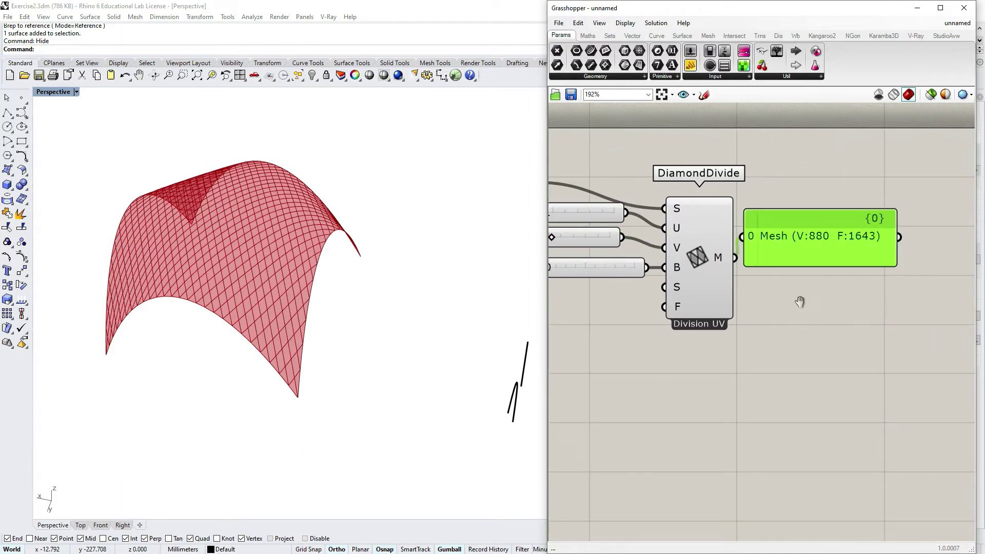
pyautogui.moveTo(800, 301); pyautogui.dragTo(848, 303, button='right')
pyautogui.moveTo(614, 195); pyautogui.dragTo(656, 200, button='right')
pyautogui.click(593, 197)
pyautogui.click(679, 174)
# - Revolve the arched curve around the short vertical line with the default start and revolution angles
pyautogui.scroll(-6, 410, 308)
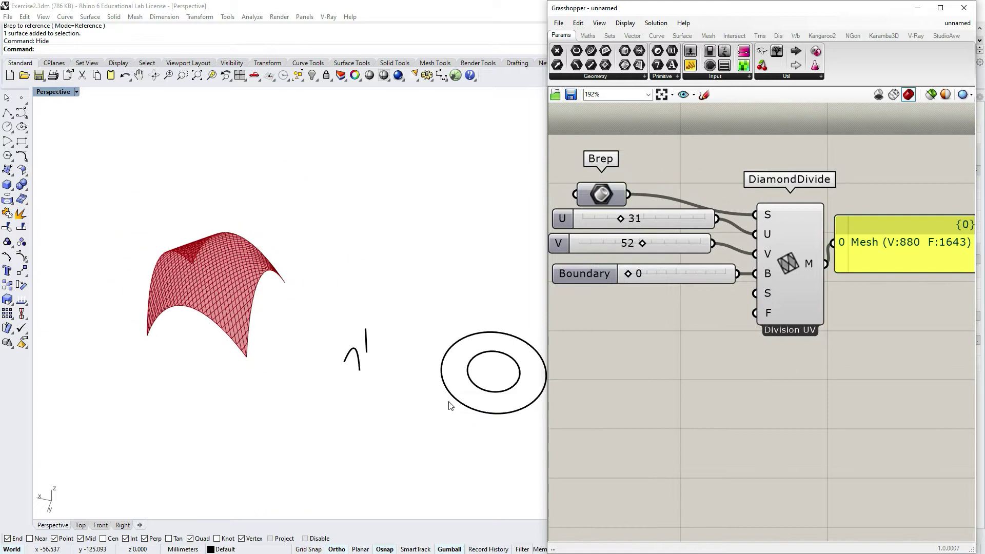
pyautogui.scroll(6, 448, 388)
pyautogui.scroll(-4, 447, 387)
pyautogui.scroll(4, 279, 336)
pyautogui.moveTo(279, 336); pyautogui.dragTo(363, 340, button='right')
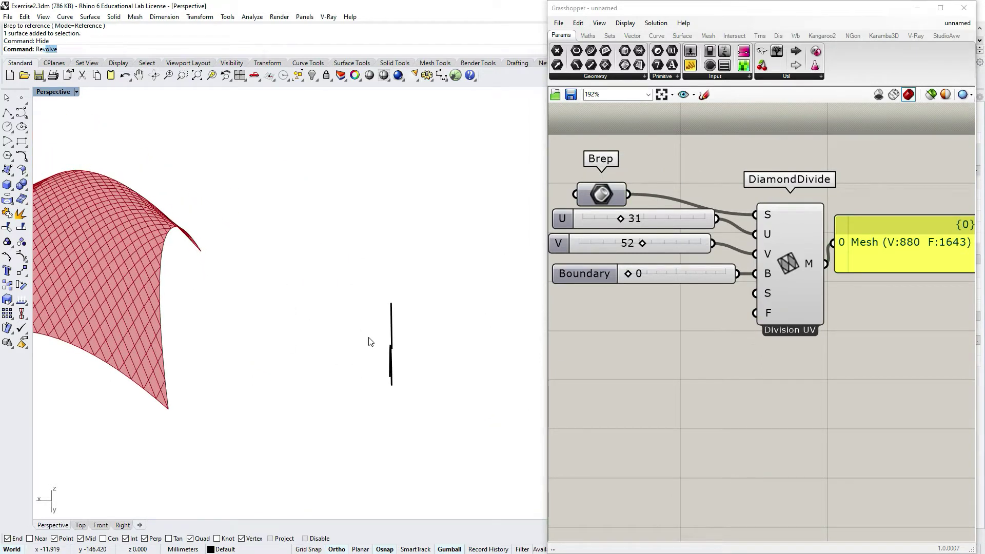
pyautogui.press('Return')
pyautogui.moveTo(370, 341); pyautogui.dragTo(424, 323, button='right')
pyautogui.scroll(5, 451, 323)
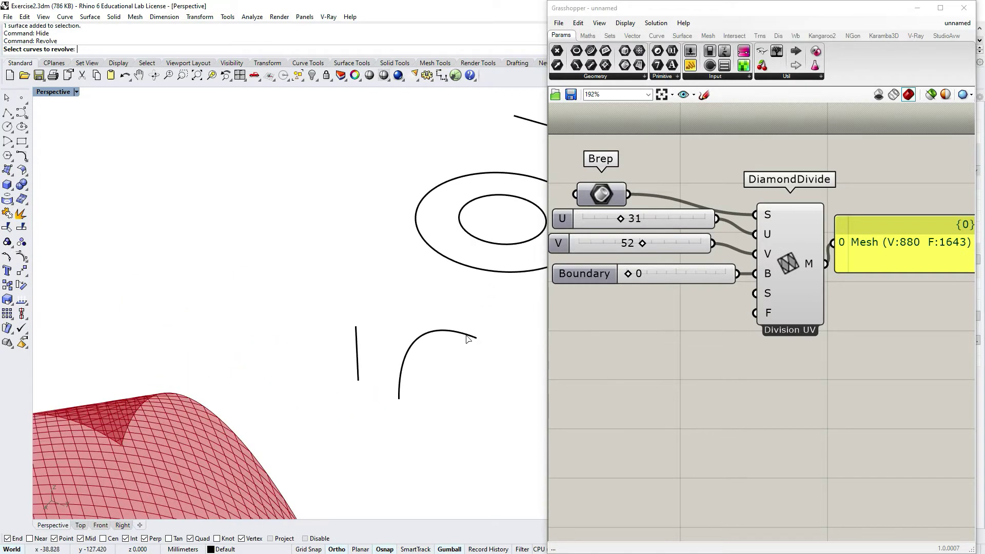
pyautogui.click(414, 341)
pyautogui.press('Return')
pyautogui.click(356, 326)
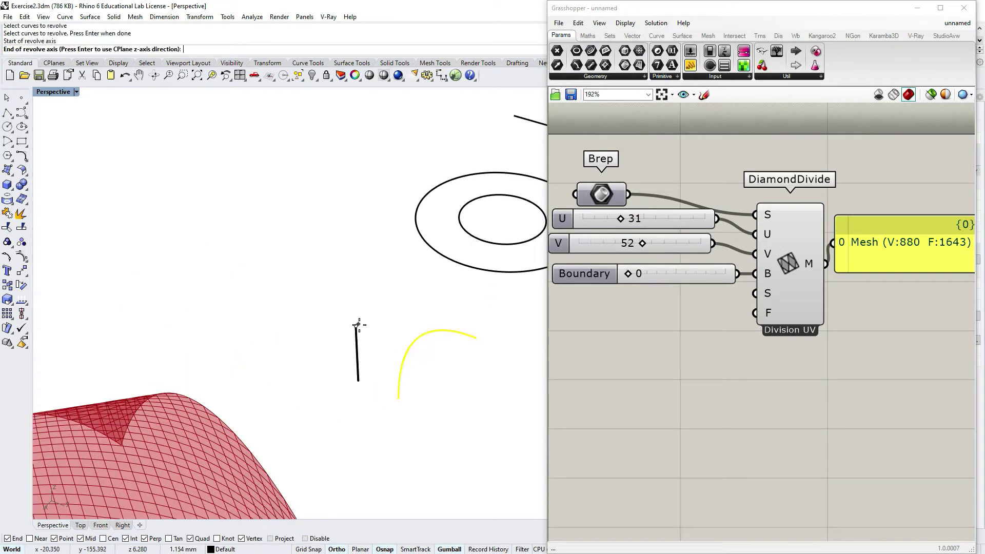
pyautogui.click(358, 380)
pyautogui.press('Return')
pyautogui.press('Return')
# - Hide the profile curve and the axis line used for the revolved surface
pyautogui.moveTo(395, 411); pyautogui.dragTo(323, 415, button='right')
pyautogui.moveTo(241, 414); pyautogui.dragTo(368, 230)
pyautogui.hotkey('ctrl', 'h')
pyautogui.moveTo(401, 307); pyautogui.dragTo(333, 328, button='right')
# - Reference the revolved funnel surface in the Brep parameter instead of the curved surface
pyautogui.rightClick(614, 195)
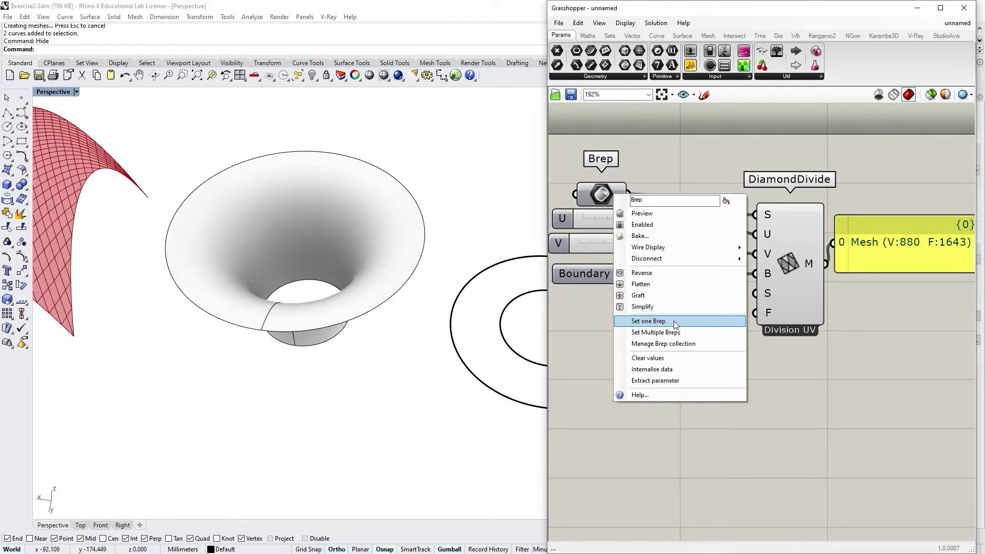
pyautogui.click(674, 322)
pyautogui.click(343, 212)
pyautogui.click(382, 372)
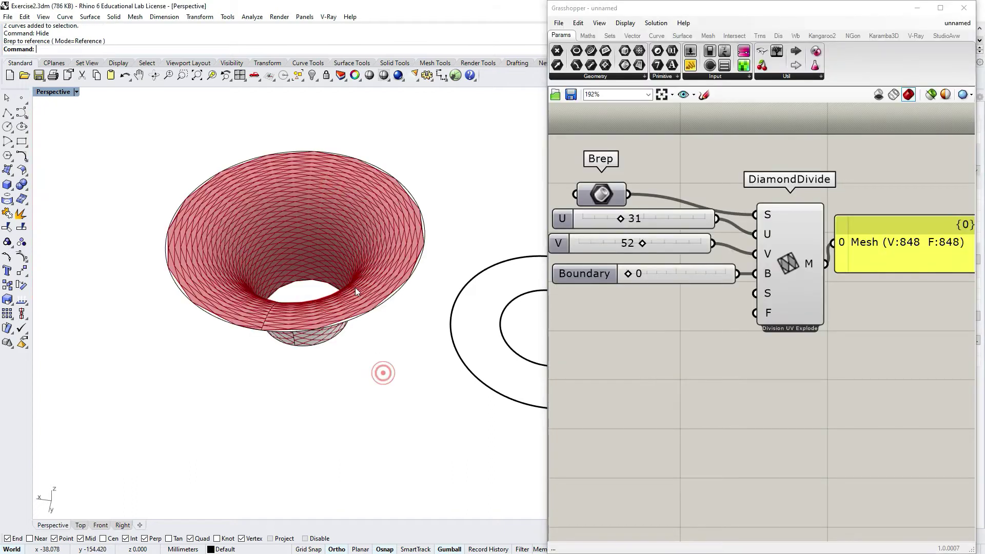
# - Hide the original revolved funnel surface, leaving only its diamond mesh preview in the viewport
pyautogui.click(350, 309)
pyautogui.write('Hide')
pyautogui.press('Return')
pyautogui.moveTo(351, 300); pyautogui.dragTo(263, 423, button='right')
pyautogui.scroll(7, 263, 422)
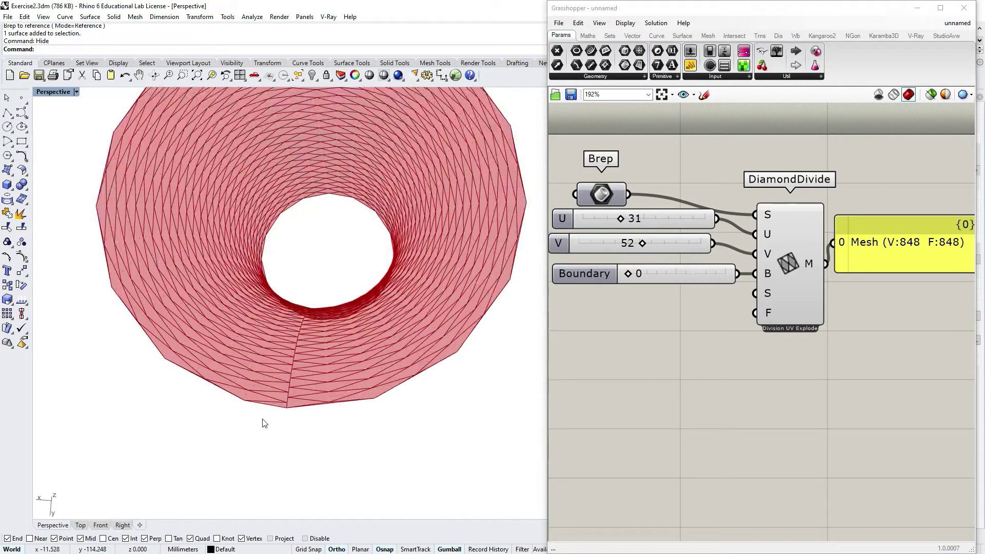
pyautogui.scroll(-4, 299, 471)
pyautogui.moveTo(299, 471); pyautogui.dragTo(328, 281, button='right')
pyautogui.scroll(2, 631, 220)
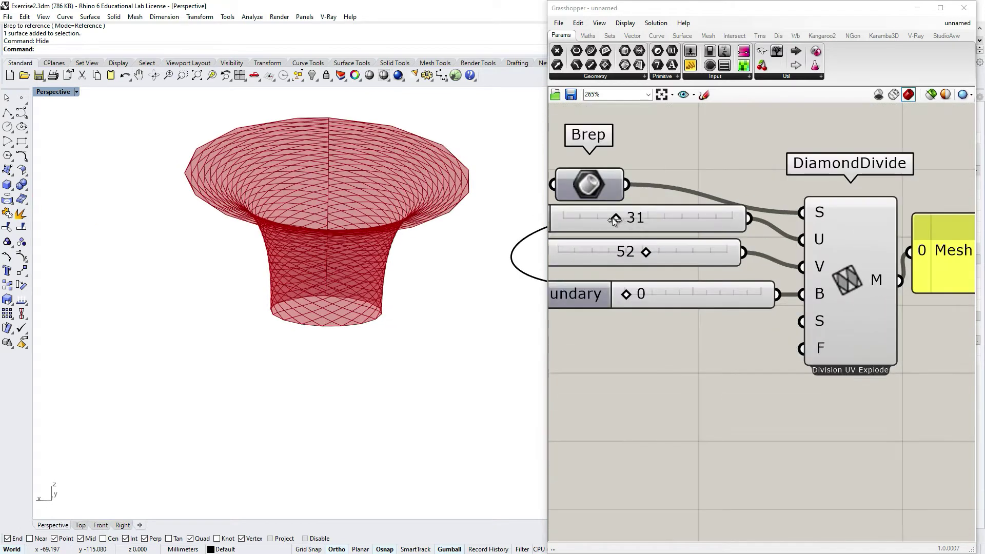
# - Set both the U and V division sliders to 20
pyautogui.doubleClick(664, 215)
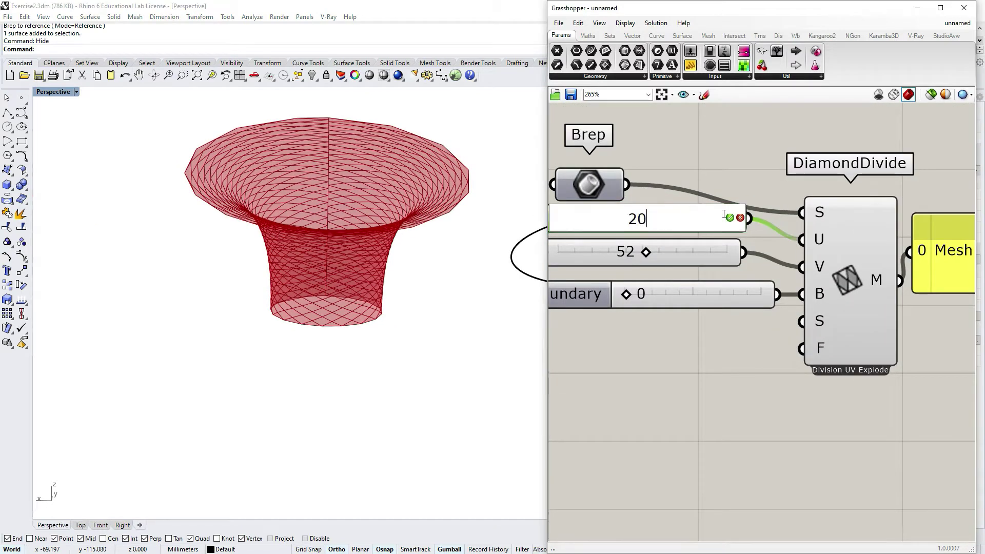
pyautogui.press('Return')
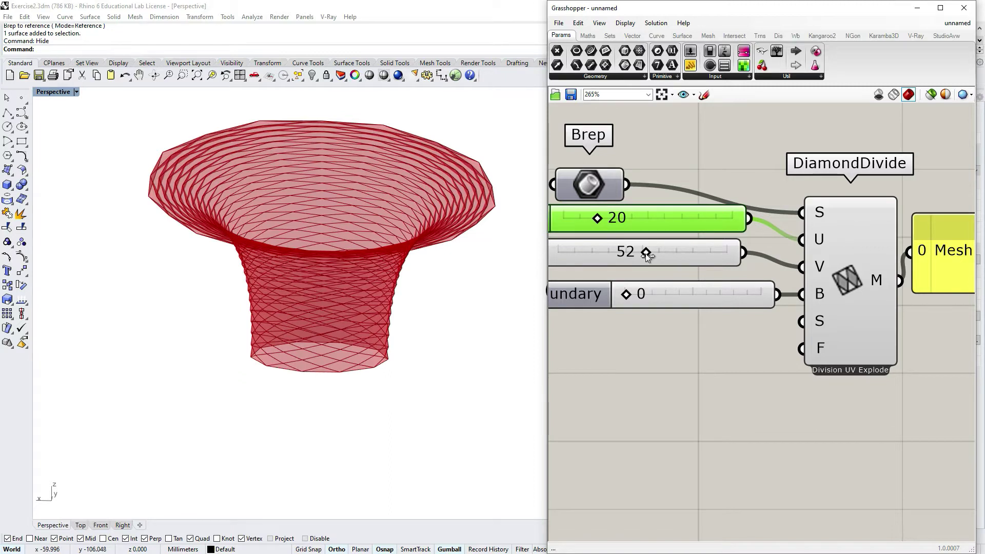
pyautogui.doubleClick(671, 255)
pyautogui.write('20')
pyautogui.press('Return')
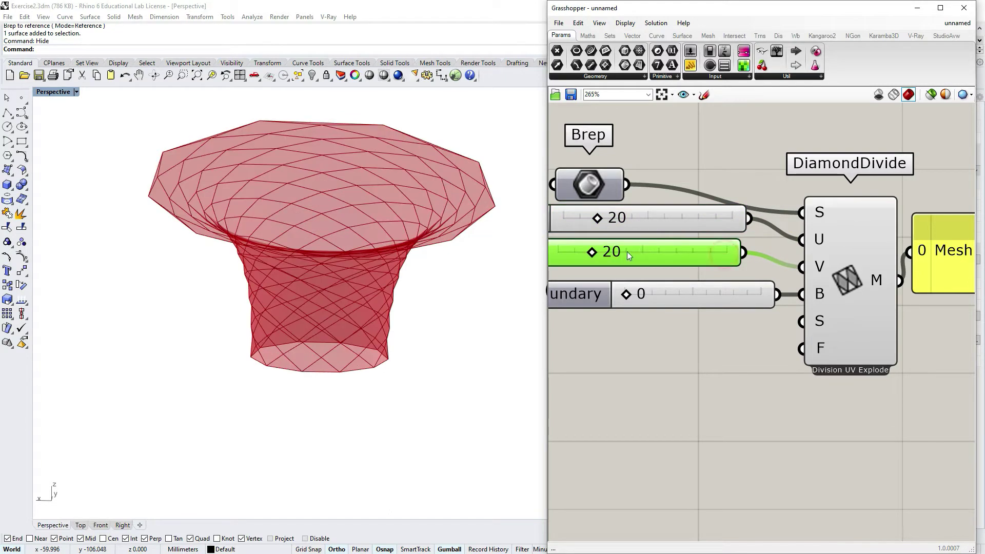
# - Lower the V division slider to 7 and raise the U division slider to 26
pyautogui.moveTo(595, 252); pyautogui.dragTo(571, 254)
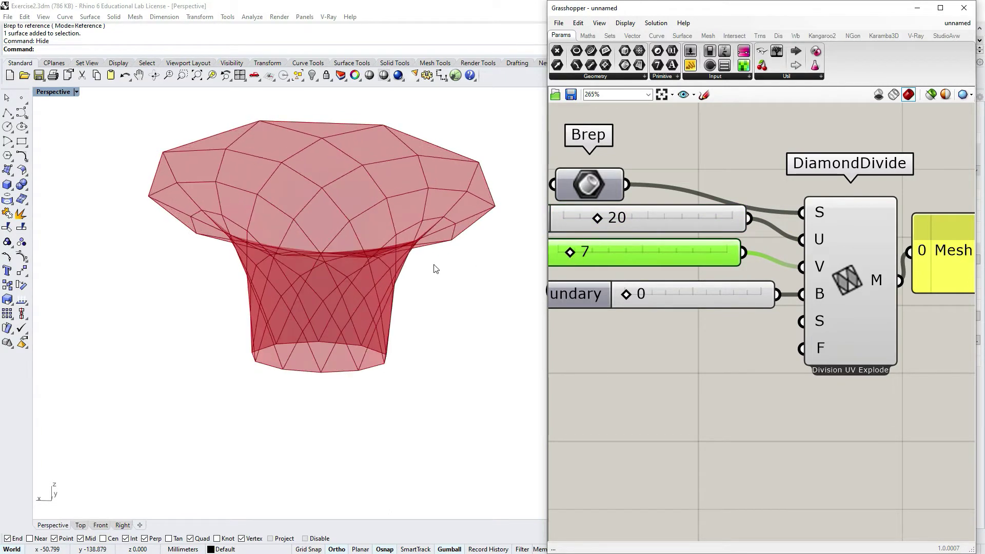
pyautogui.moveTo(433, 266); pyautogui.dragTo(543, 228, button='right')
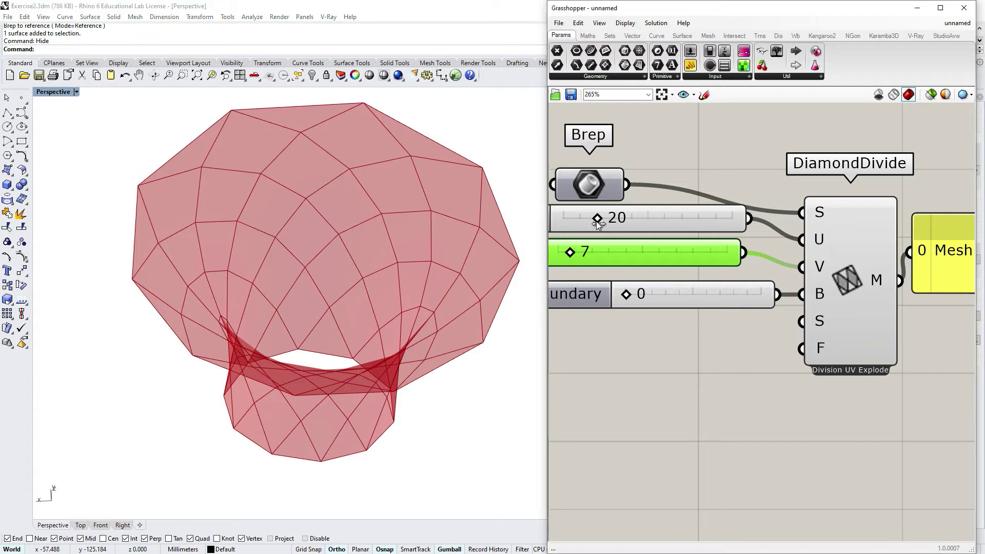
pyautogui.moveTo(596, 220); pyautogui.dragTo(605, 223)
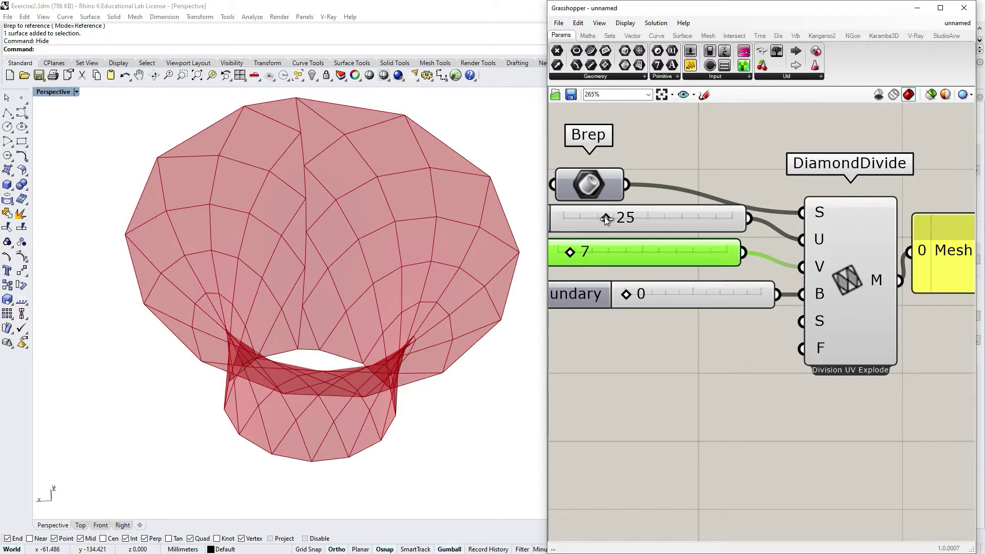
pyautogui.moveTo(605, 219); pyautogui.dragTo(607, 219)
# - Raise the U division slider to 54 to refine the funnel's diamond mesh
pyautogui.moveTo(625, 236); pyautogui.dragTo(686, 246, button='right')
pyautogui.doubleClick(605, 235)
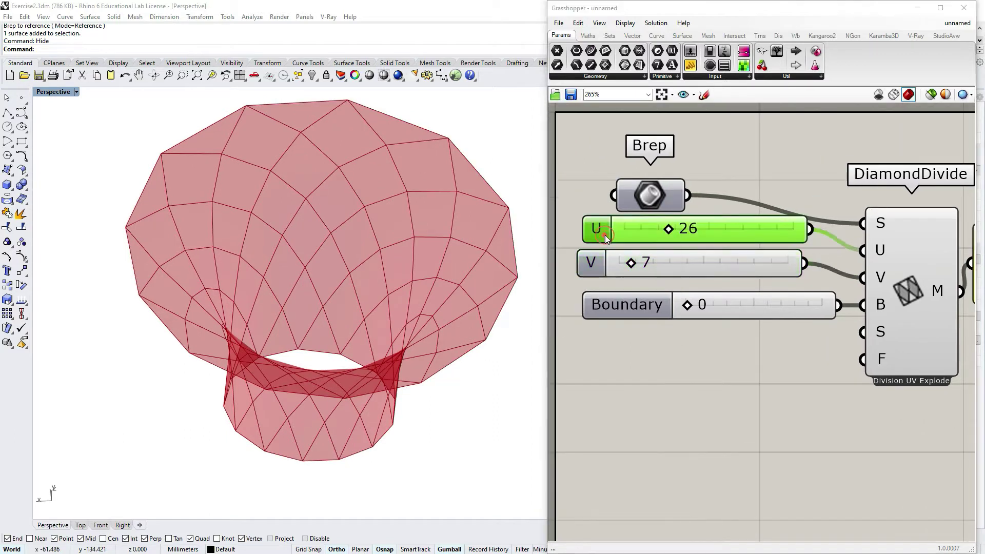
pyautogui.click(637, 206)
pyautogui.click(627, 334)
pyautogui.click(903, 318)
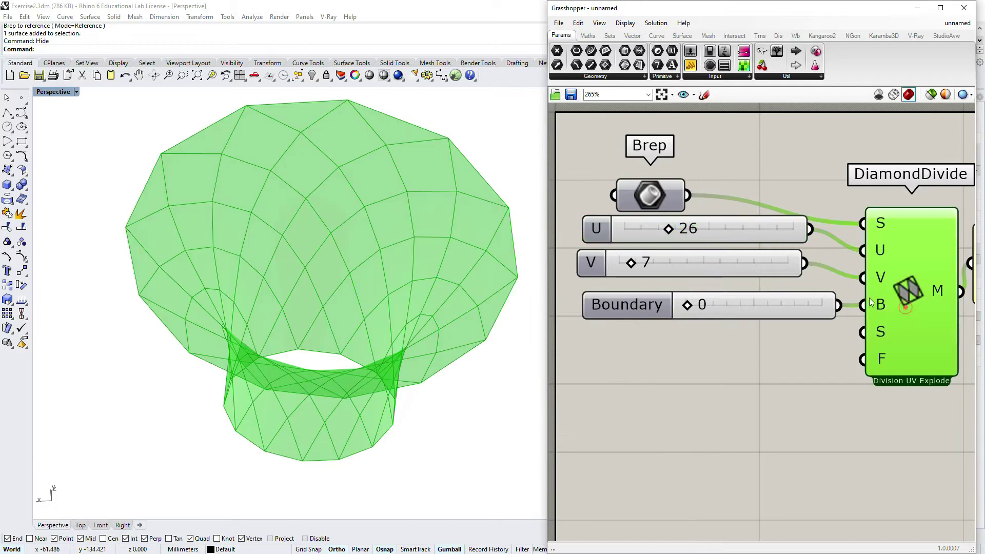
pyautogui.moveTo(631, 234); pyautogui.dragTo(713, 253)
pyautogui.scroll(-1, 742, 323)
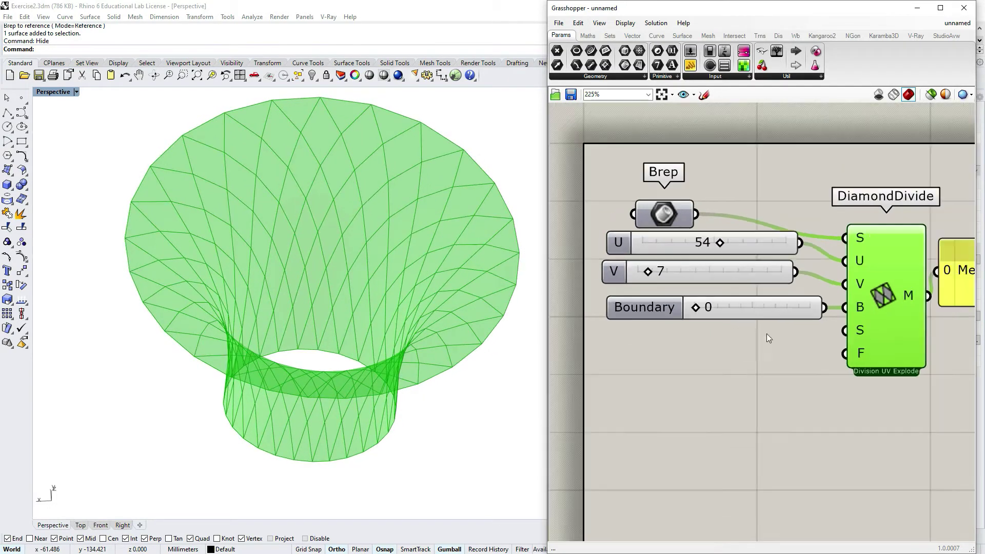
# - Add NGon's Clear component beside DiamondDivide and connect the diamond mesh output to its M input
pyautogui.moveTo(813, 412); pyautogui.dragTo(717, 379, button='right')
pyautogui.click(793, 426)
pyautogui.moveTo(460, 295); pyautogui.dragTo(411, 361, button='right')
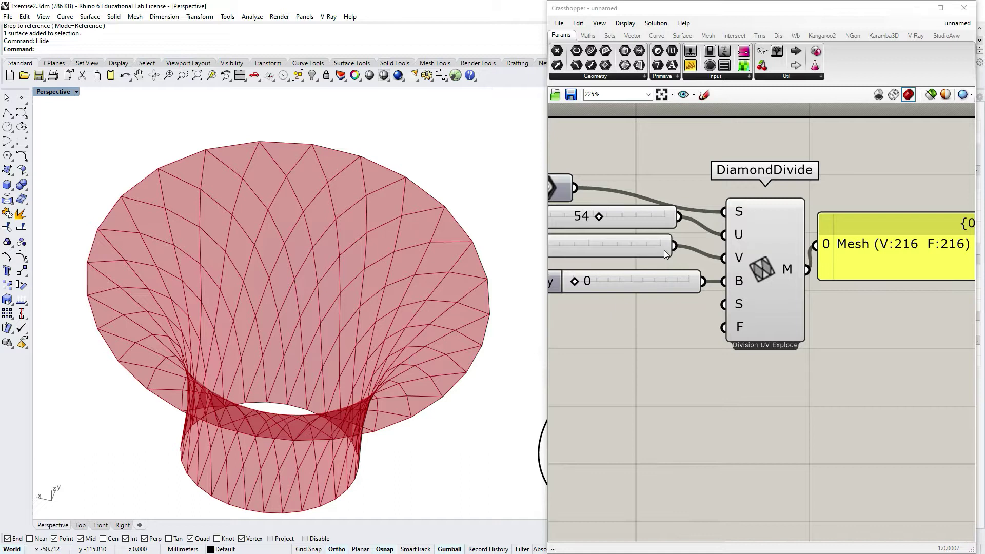
pyautogui.scroll(-1, 885, 236)
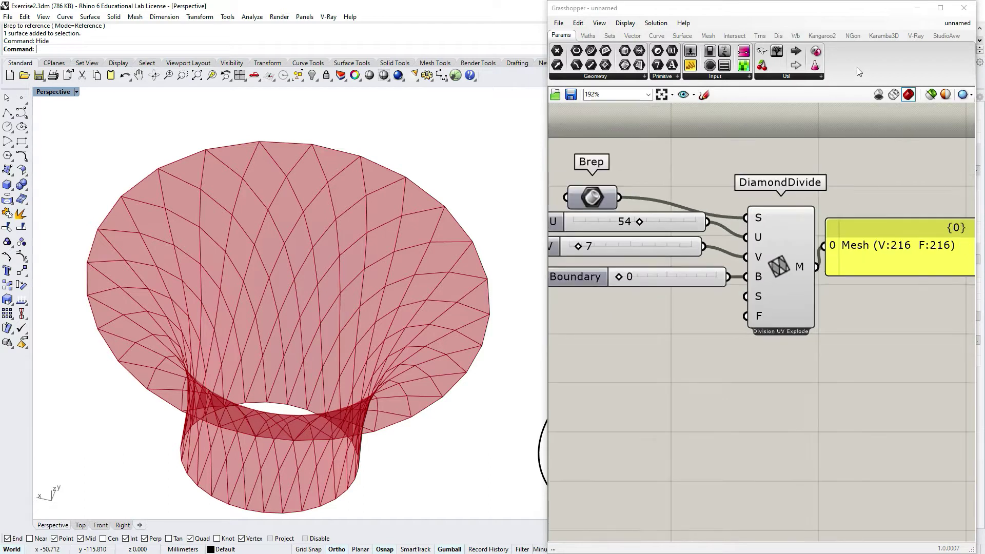
pyautogui.click(853, 35)
pyautogui.click(770, 76)
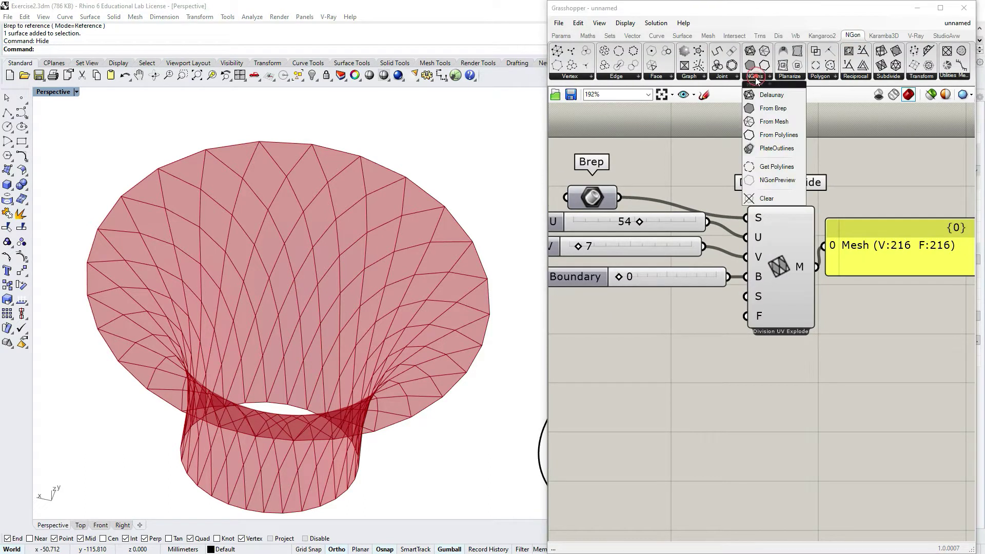
pyautogui.click(764, 199)
pyautogui.click(881, 310)
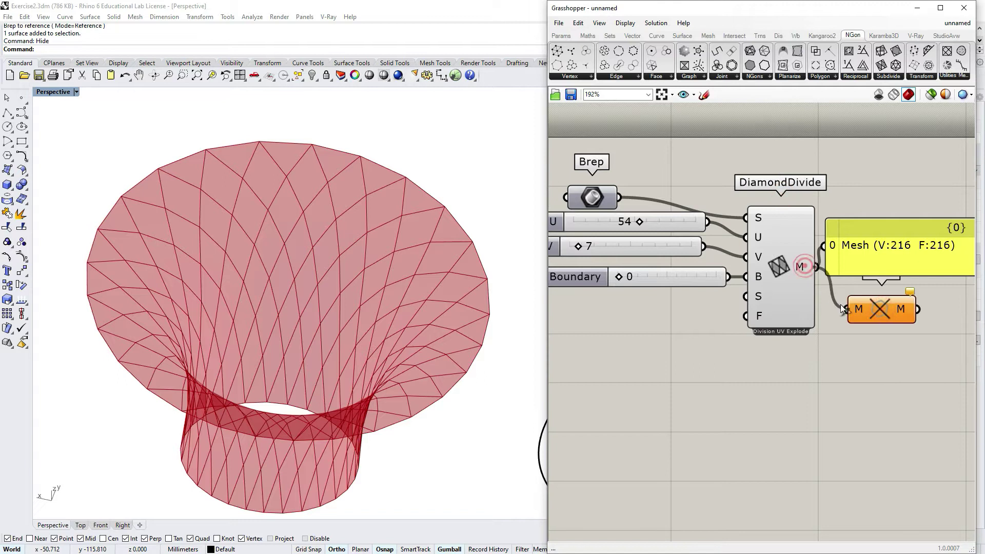
pyautogui.moveTo(840, 304); pyautogui.dragTo(847, 309)
pyautogui.moveTo(927, 318); pyautogui.dragTo(902, 297, button='right')
pyautogui.moveTo(855, 287); pyautogui.dragTo(889, 294)
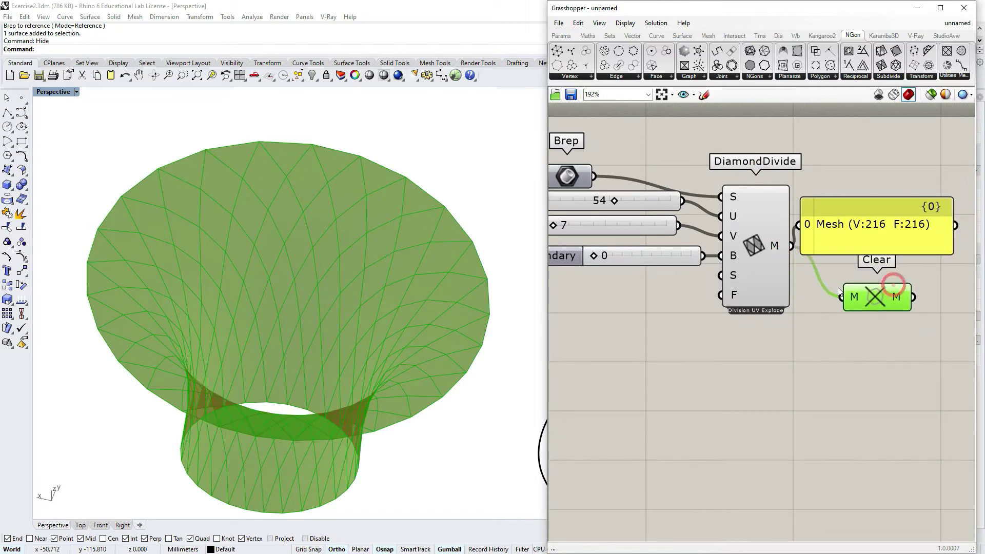
# - Switch on the Explode option of the DiamondDivide component
pyautogui.rightClick(758, 239)
pyautogui.click(801, 305)
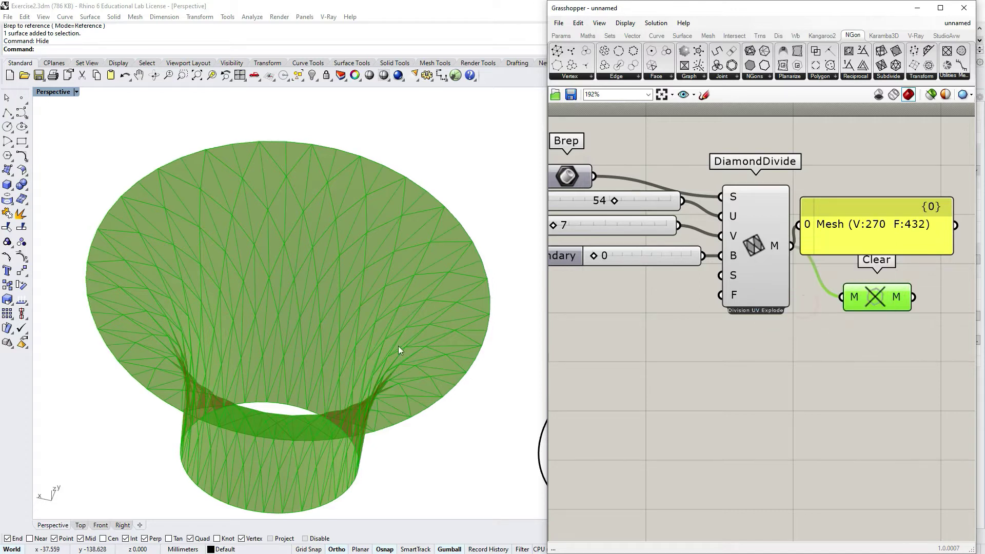
pyautogui.moveTo(400, 348); pyautogui.dragTo(378, 422, button='right')
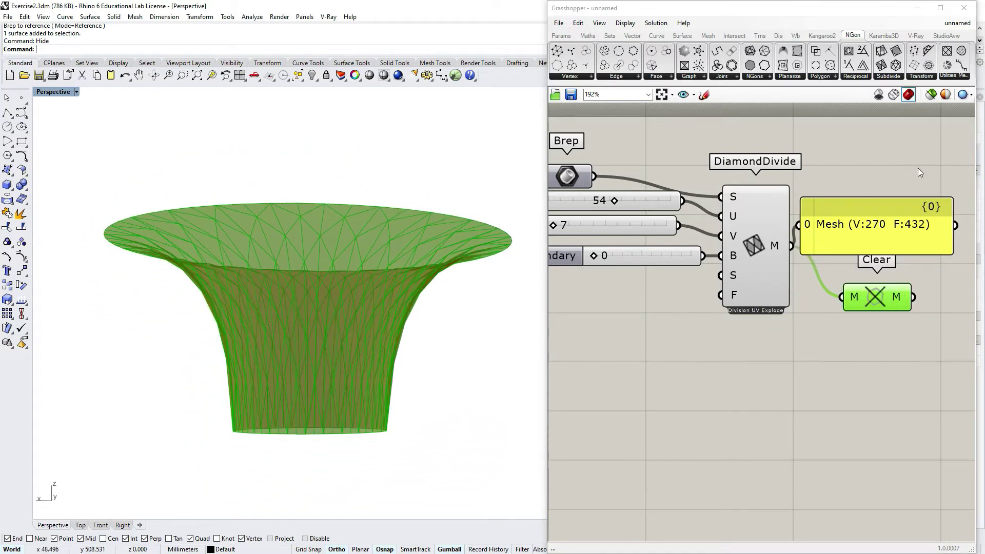
# - Add an NGonPreview component below Clear and connect DiamondDivide's mesh output to its M input
pyautogui.click(765, 76)
pyautogui.moveTo(790, 177); pyautogui.dragTo(851, 370)
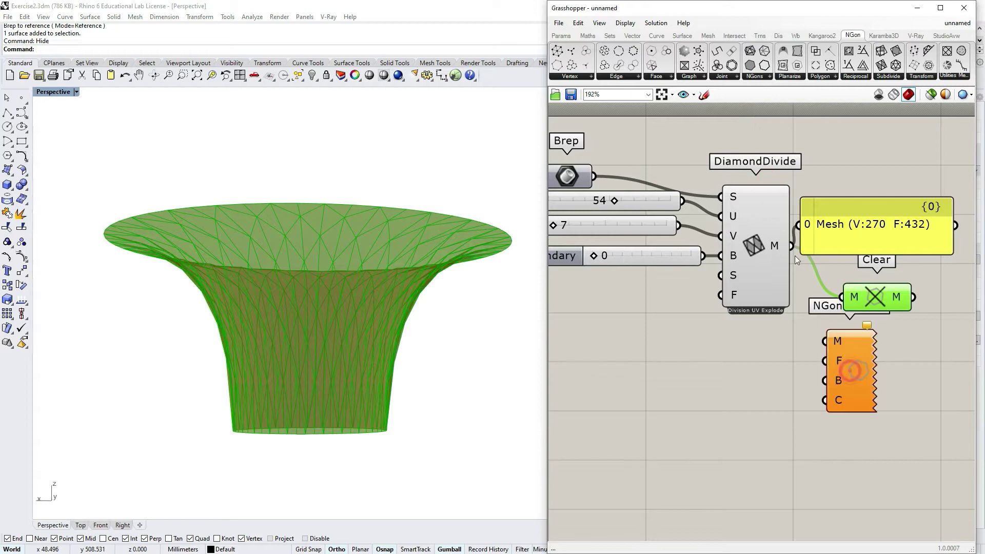
pyautogui.moveTo(791, 246); pyautogui.dragTo(826, 342)
pyautogui.rightClick(750, 239)
pyautogui.click(735, 368)
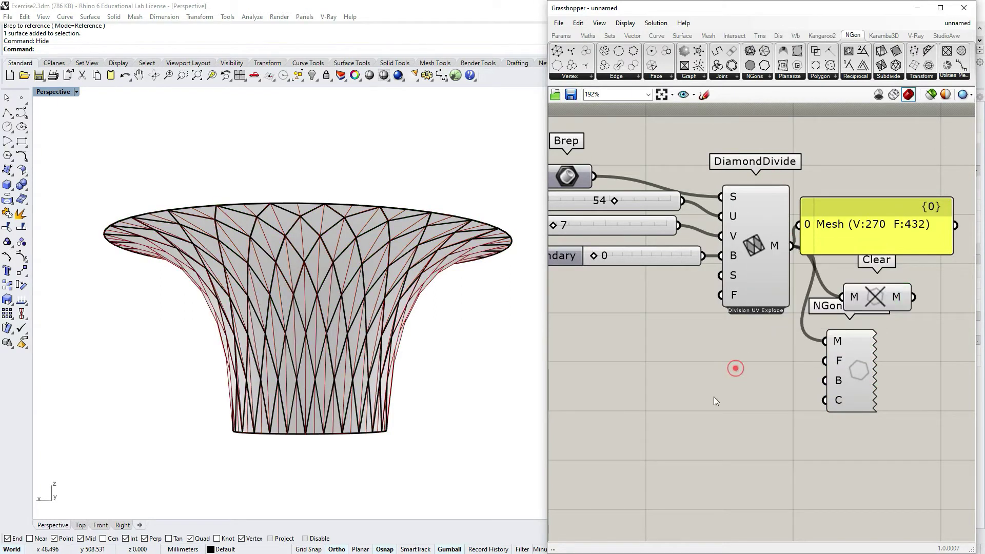
pyautogui.moveTo(257, 376); pyautogui.dragTo(326, 201, button='right')
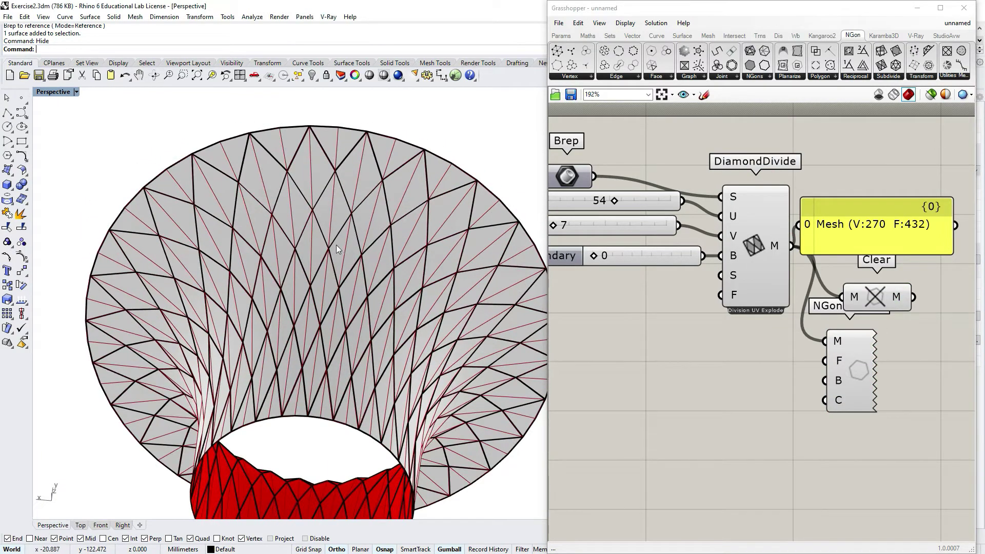
pyautogui.moveTo(347, 164); pyautogui.dragTo(349, 199, button='right')
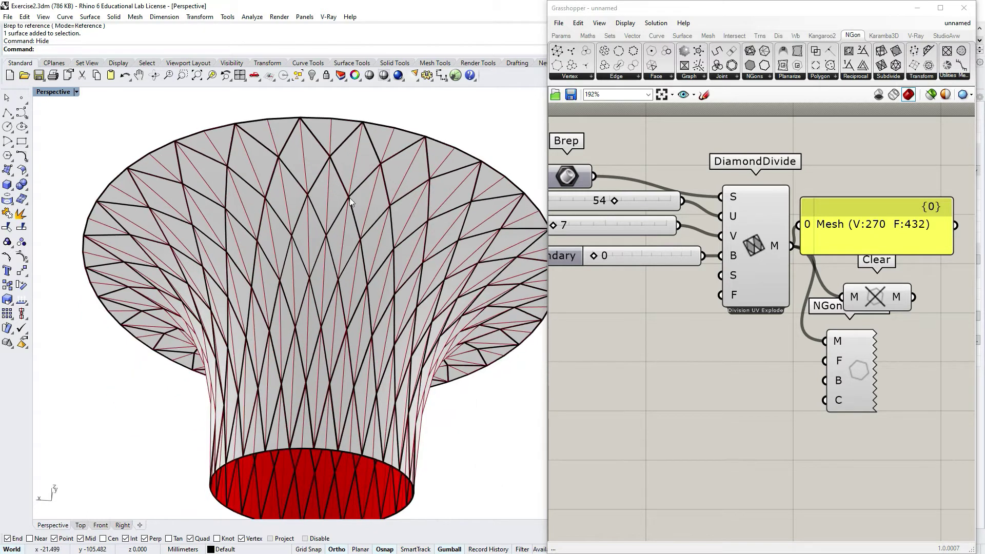
# - Add a Boolean Toggle and connect it to the F input of DiamondDivide
pyautogui.doubleClick(724, 369)
pyautogui.write('tog')
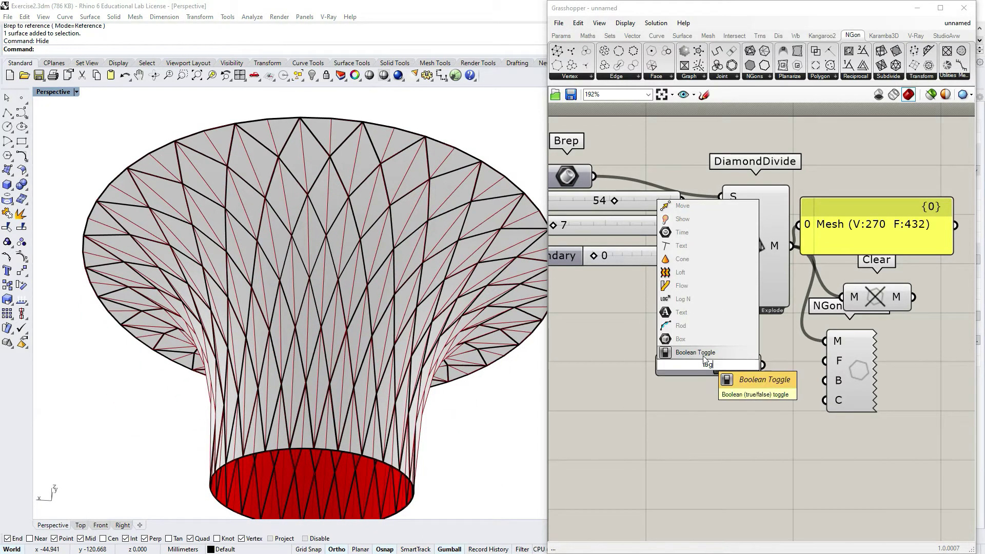
pyautogui.click(705, 354)
pyautogui.moveTo(695, 319); pyautogui.dragTo(721, 295)
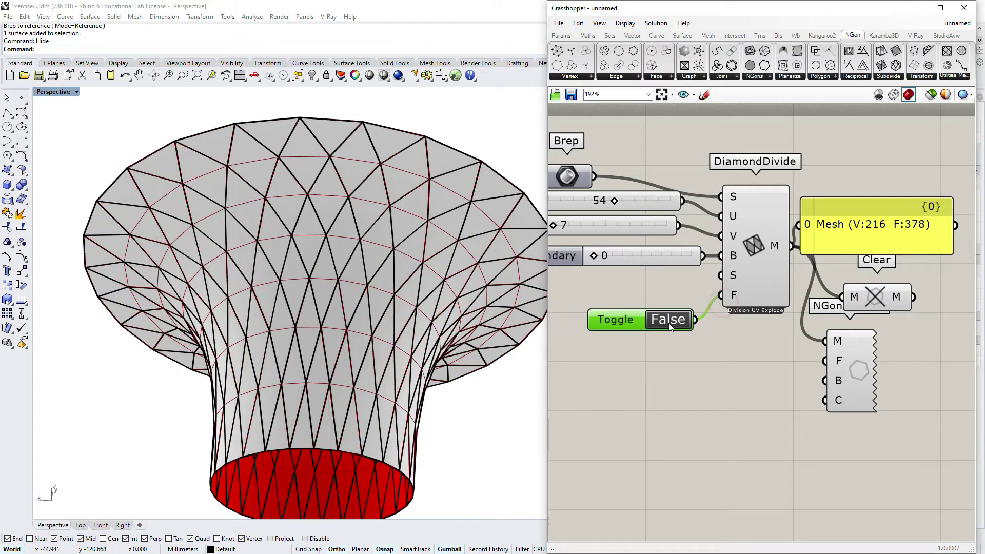
# - Switch the toggle on the F input to True and back to False, comparing the funnel's diamond triangulation
pyautogui.click(668, 320)
pyautogui.click(669, 322)
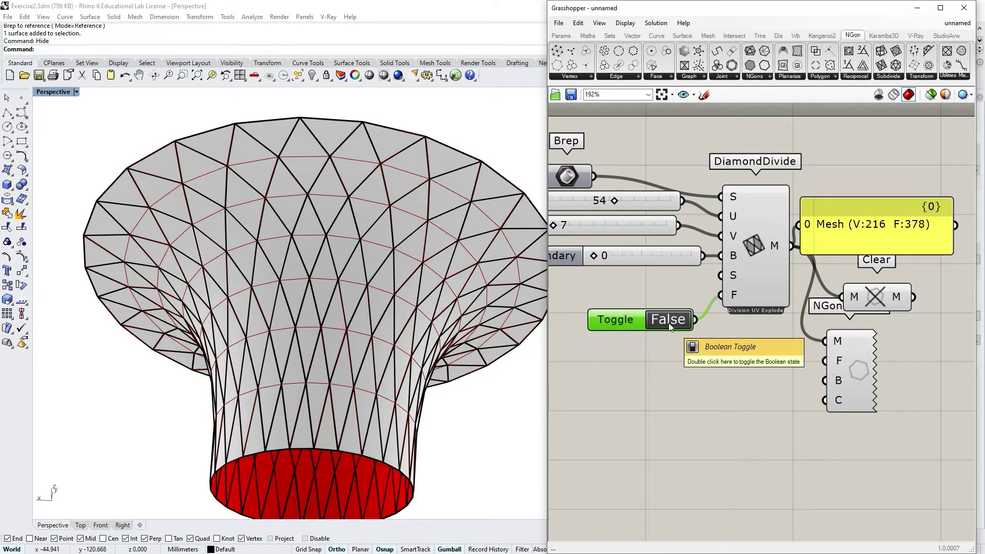
pyautogui.click(669, 323)
pyautogui.click(670, 323)
pyautogui.click(669, 322)
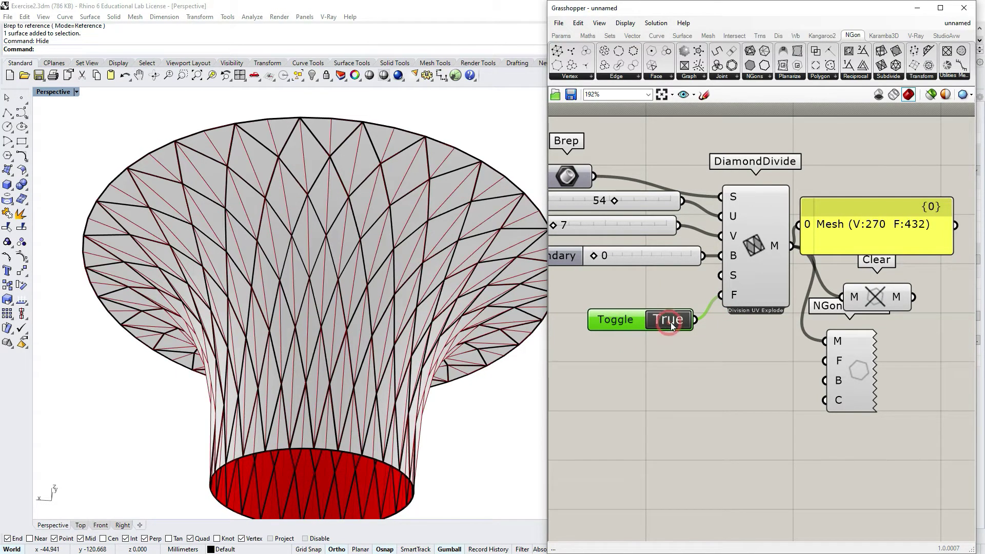
pyautogui.moveTo(413, 324)
pyautogui.mouseDown(button='right')
pyautogui.moveTo(405, 321)
pyautogui.moveTo(425, 307)
pyautogui.mouseUp(button='right')
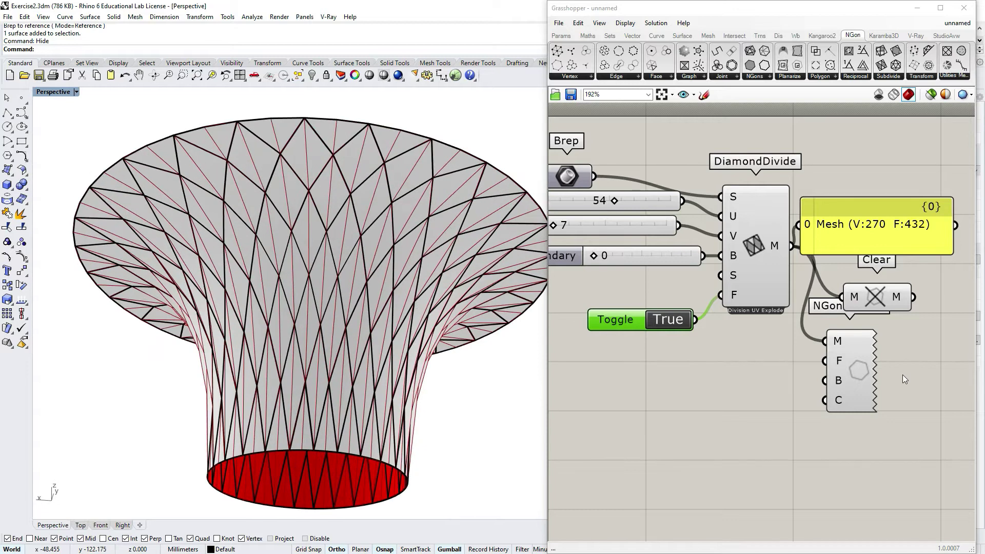
pyautogui.moveTo(895, 369); pyautogui.dragTo(882, 362, button='right')
pyautogui.click(650, 310)
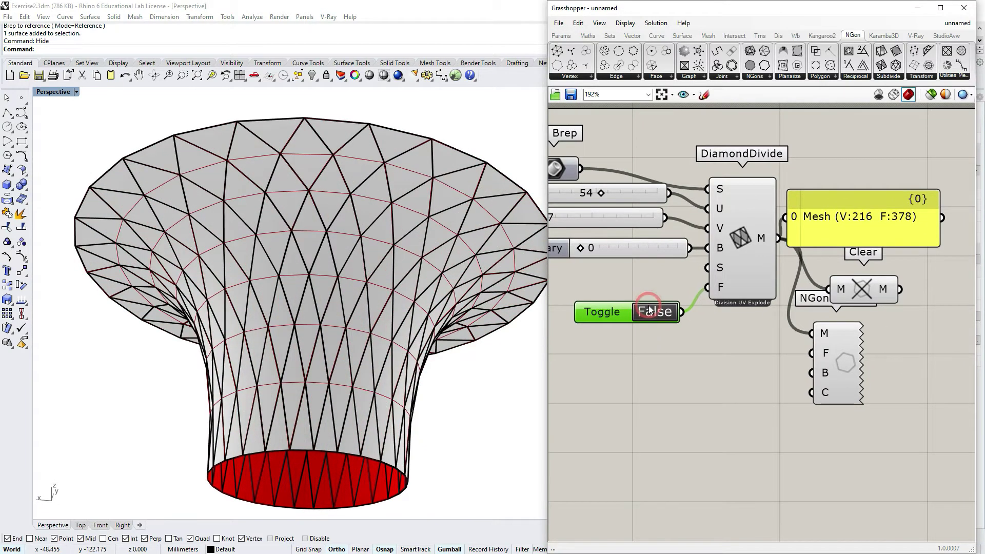
# - Sketch a freehand mark around the face count in the mesh output panel
pyautogui.click(705, 95)
pyautogui.moveTo(906, 207); pyautogui.dragTo(916, 215)
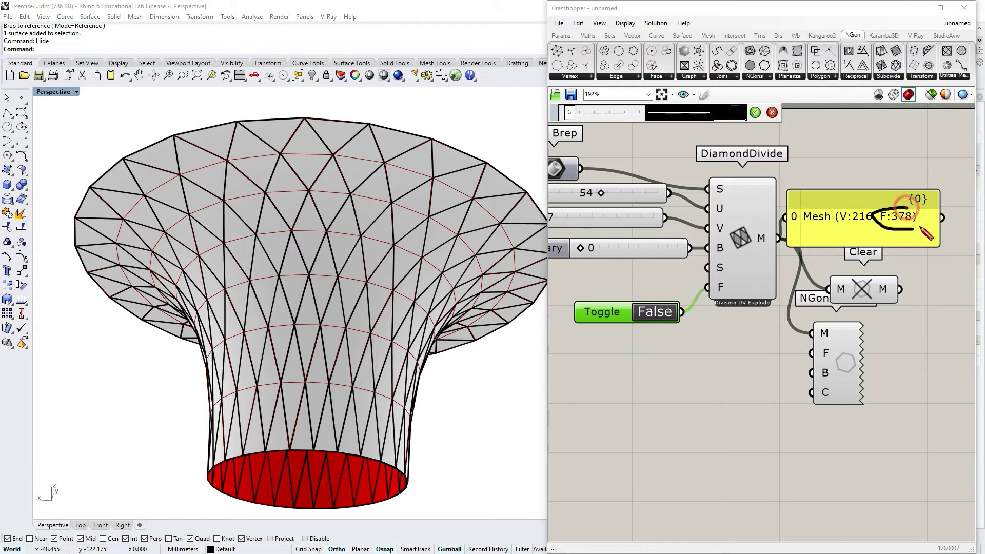
pyautogui.click(755, 113)
pyautogui.click(664, 310)
pyautogui.click(664, 310)
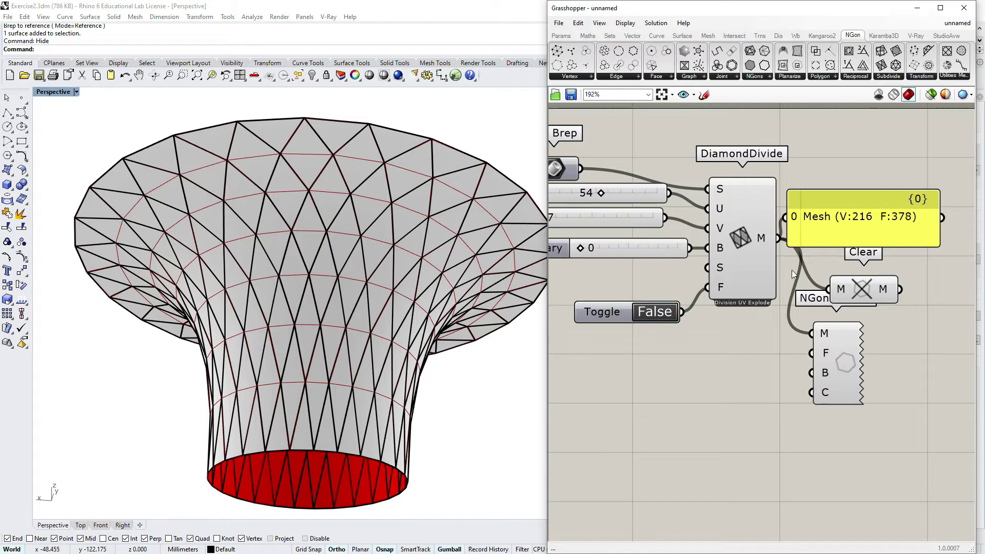
# - Switch off DiamondDivide's Explode option so the diamonds are not split into triangles
pyautogui.rightClick(738, 235)
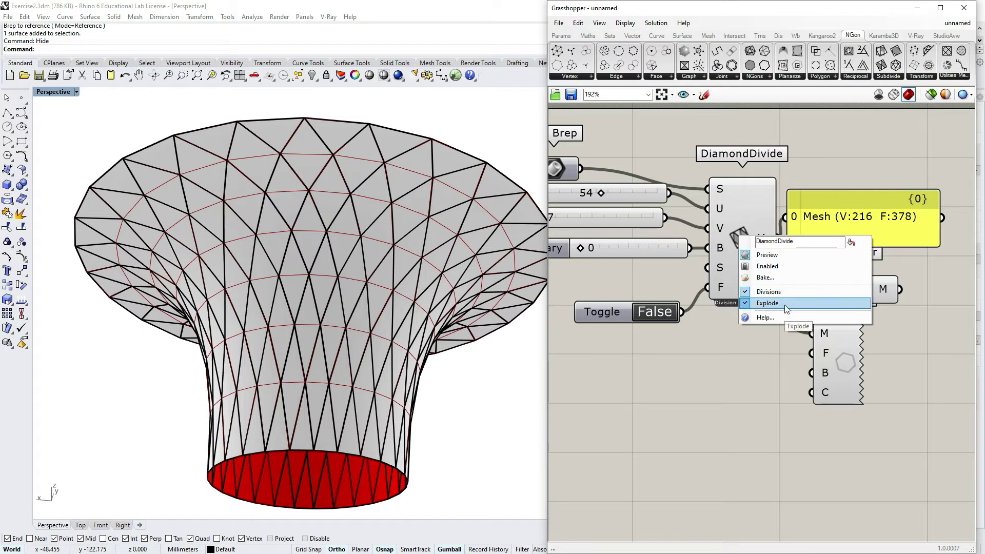
pyautogui.click(786, 305)
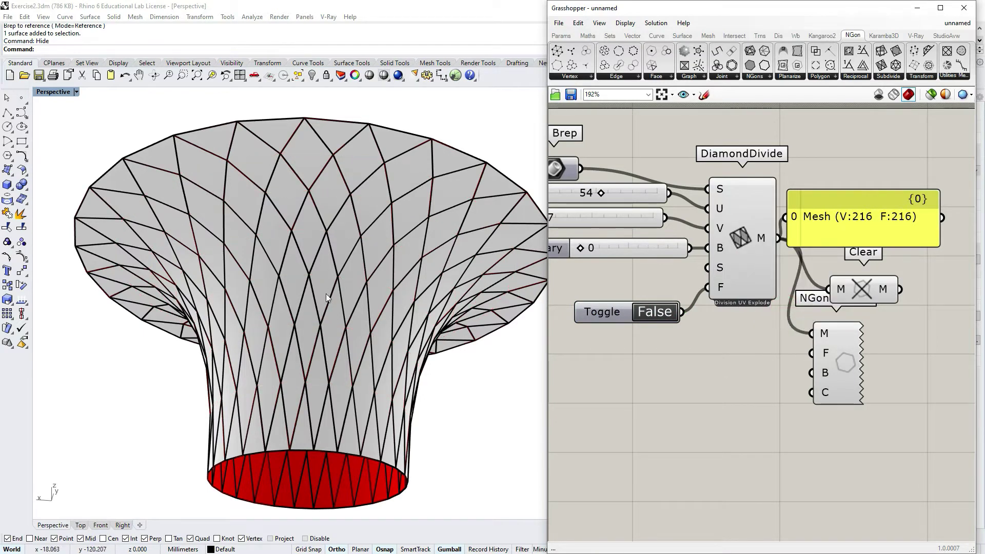
pyautogui.moveTo(327, 298); pyautogui.dragTo(364, 373, button='right')
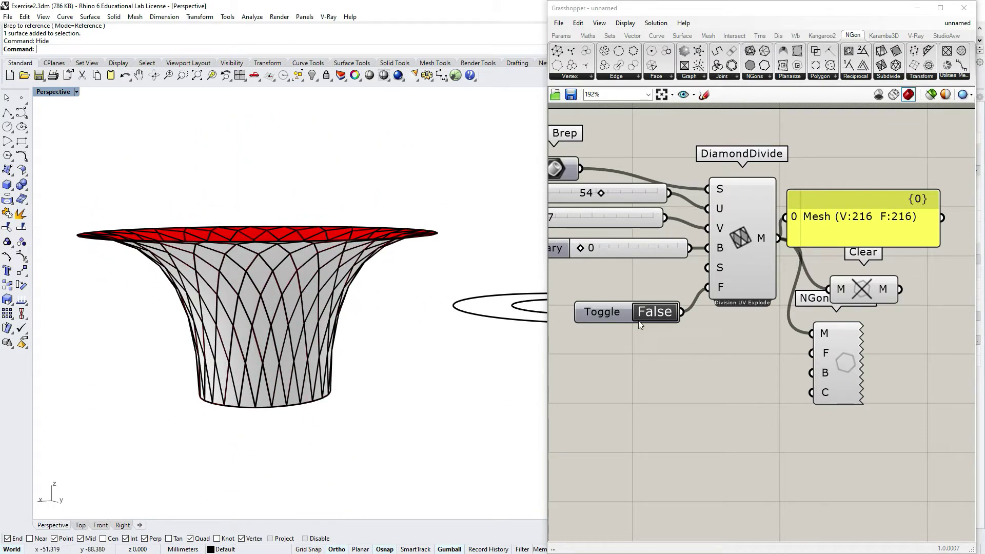
# - Duplicate the Boolean Toggle and connect the copy, set to False, to DiamondDivide's S input
pyautogui.moveTo(612, 307); pyautogui.dragTo(629, 282)
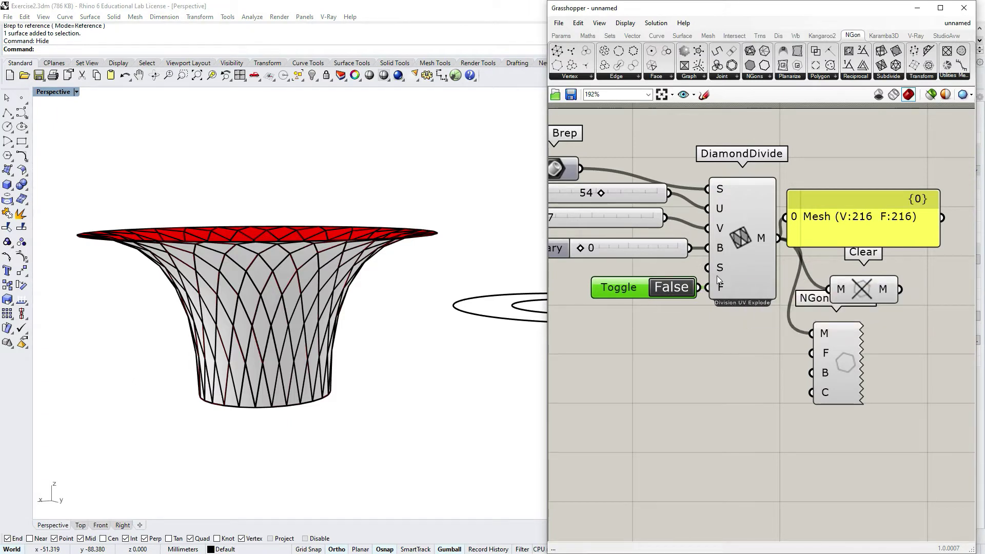
pyautogui.moveTo(630, 287); pyautogui.dragTo(622, 298)
pyautogui.hotkey('ctrl', 'c')
pyautogui.hotkey('ctrl', 'v')
pyautogui.moveTo(624, 253); pyautogui.dragTo(625, 267)
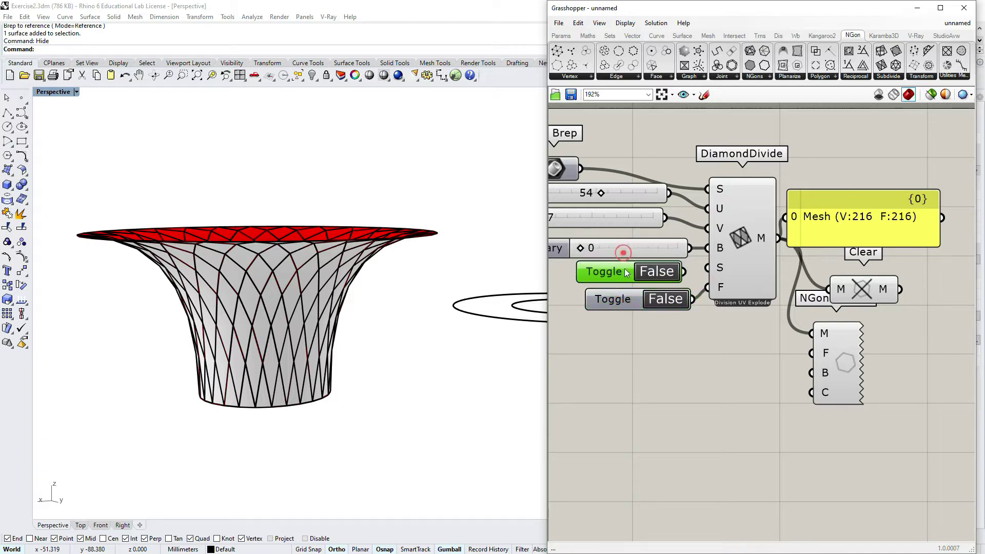
pyautogui.doubleClick(674, 276)
# - Loft the two concentric circles beside the funnel into a flat ring surface with the default loft options
pyautogui.moveTo(444, 290); pyautogui.dragTo(440, 232, button='right')
pyautogui.moveTo(377, 299); pyautogui.dragTo(473, 347, button='right')
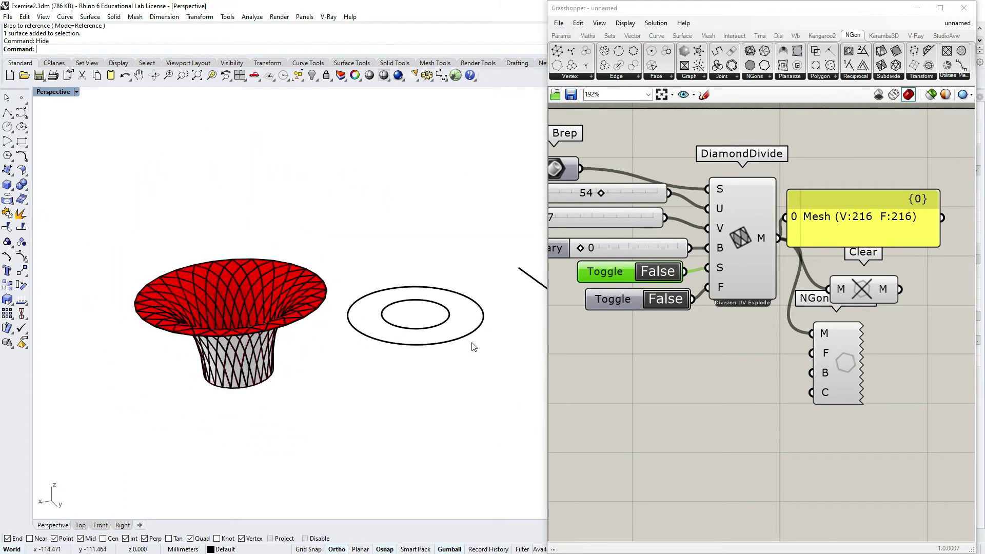
pyautogui.click(425, 301)
pyautogui.click(460, 229)
pyautogui.moveTo(460, 229); pyautogui.dragTo(374, 330, button='right')
pyautogui.keyDown('shift'); pyautogui.moveTo(497, 257); pyautogui.dragTo(393, 326, button='right'); pyautogui.keyUp('shift')
pyautogui.scroll(2, 379, 309)
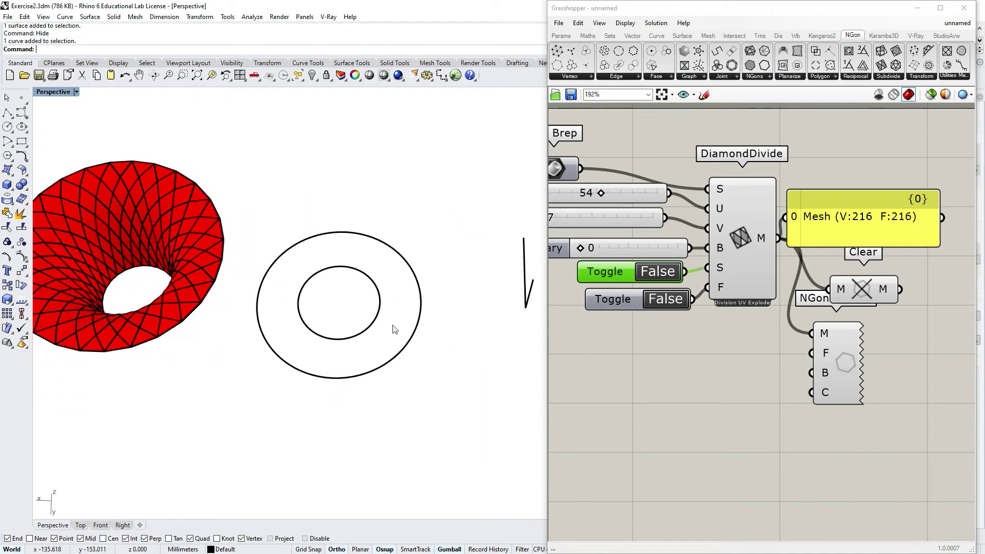
pyautogui.scroll(-2, 264, 400)
pyautogui.scroll(4, 363, 281)
pyautogui.moveTo(363, 282); pyautogui.dragTo(358, 308, button='right')
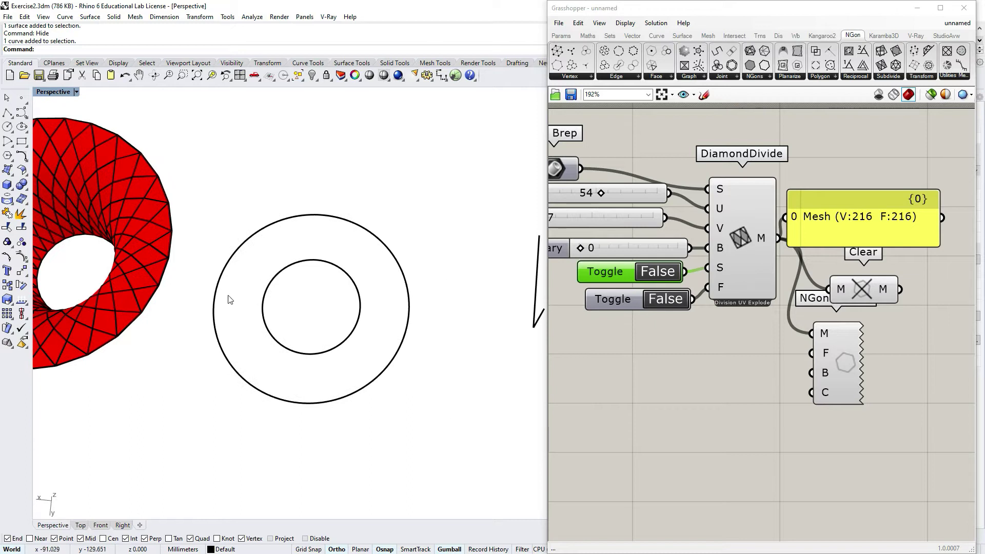
pyautogui.scroll(3, 398, 273)
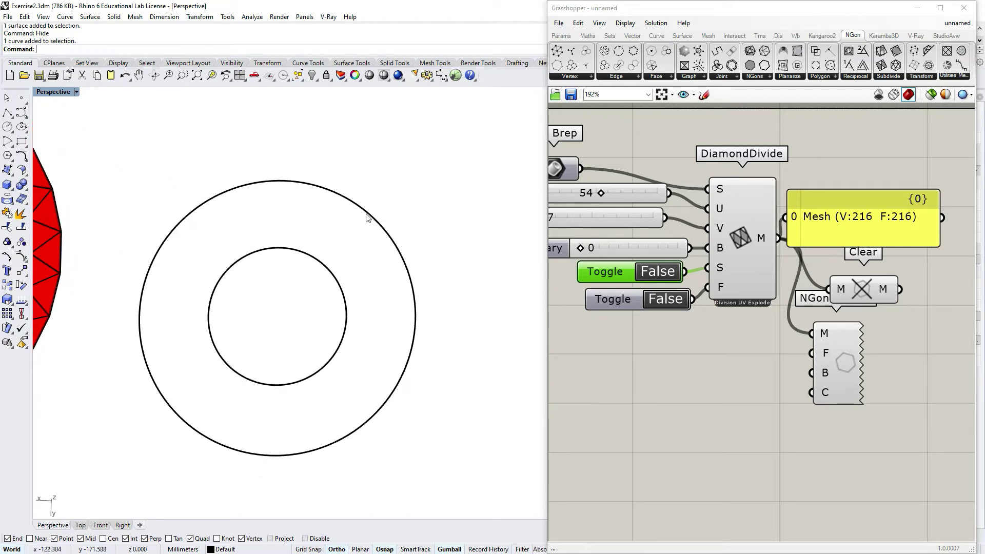
pyautogui.click(323, 265)
pyautogui.click(355, 205)
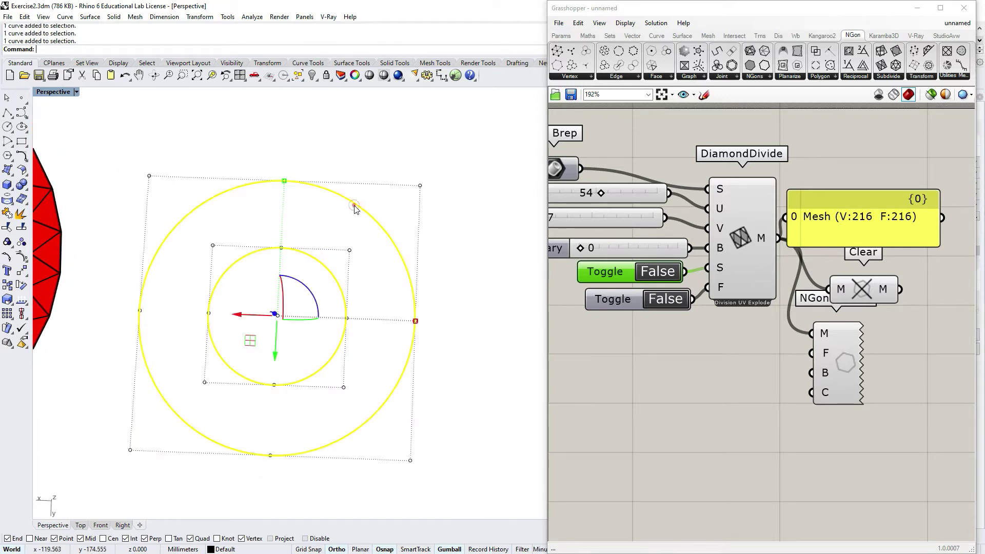
pyautogui.write('Loft')
pyautogui.press('Return')
pyautogui.press('Return')
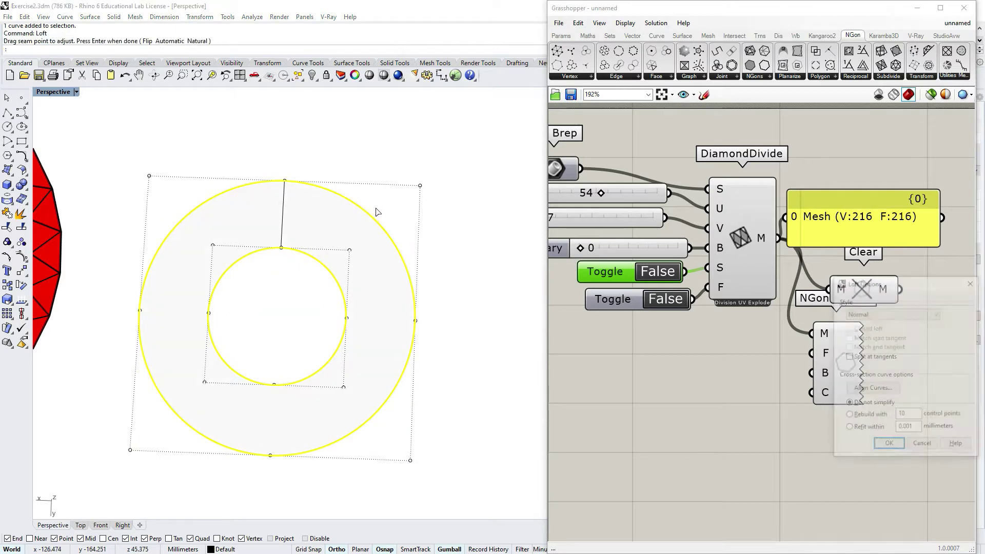
pyautogui.press('Return')
pyautogui.click(383, 140)
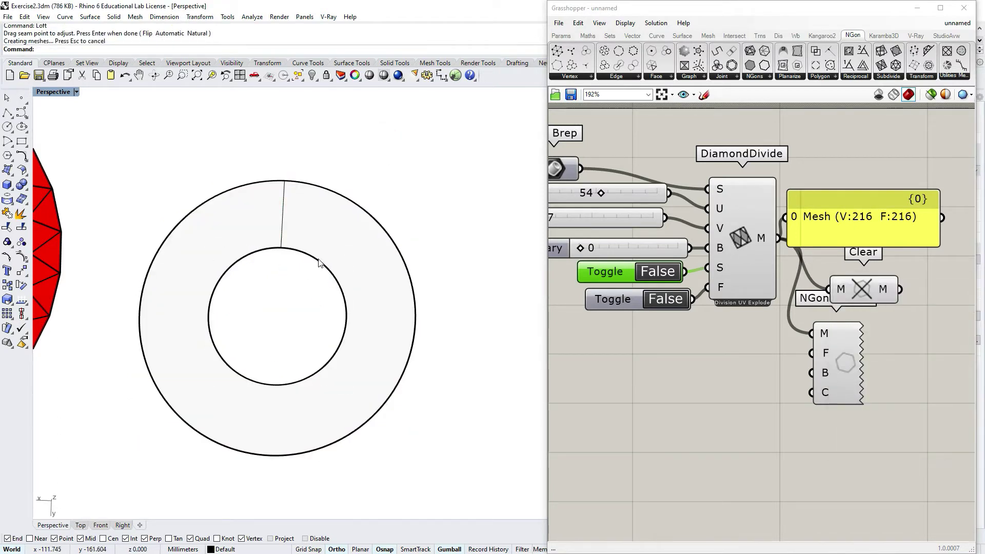
# - Hide the inner and outer circles used to loft the flat ring
pyautogui.click(318, 263)
pyautogui.click(367, 289)
pyautogui.click(382, 225)
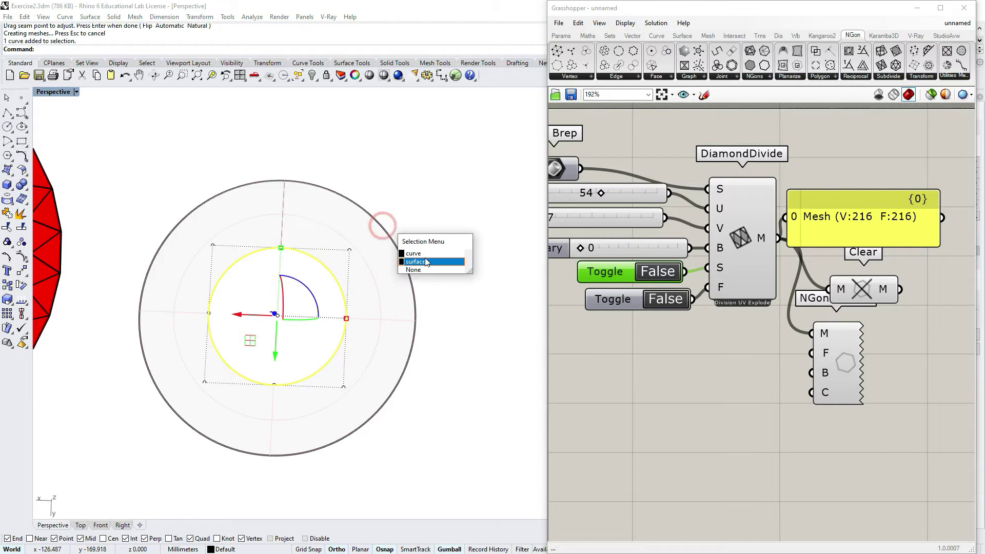
pyautogui.click(427, 255)
pyautogui.press('Return')
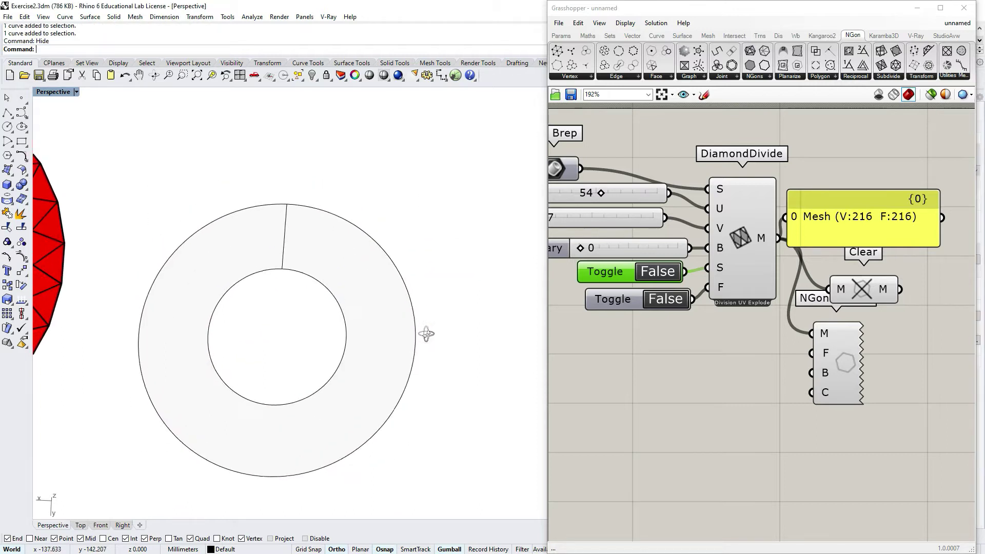
# - Check the flat ring's seam edge and assign the ring surface to the Brep parameter
pyautogui.click(394, 325)
pyautogui.click(374, 186)
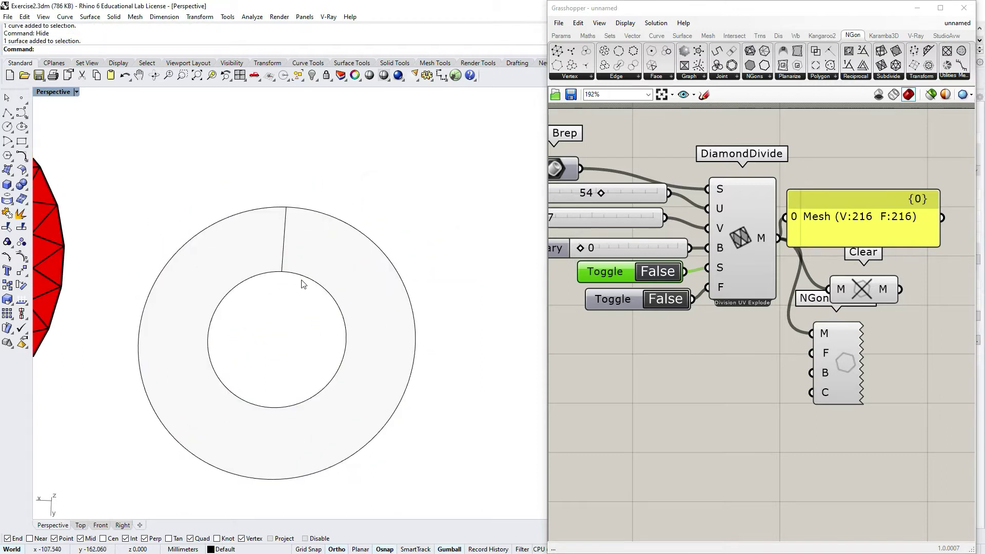
pyautogui.keyDown('ctrl'); pyautogui.keyDown('shift'); pyautogui.click(283, 241); pyautogui.keyUp('shift'); pyautogui.keyUp('ctrl')
pyautogui.press('Escape')
pyautogui.click(359, 311)
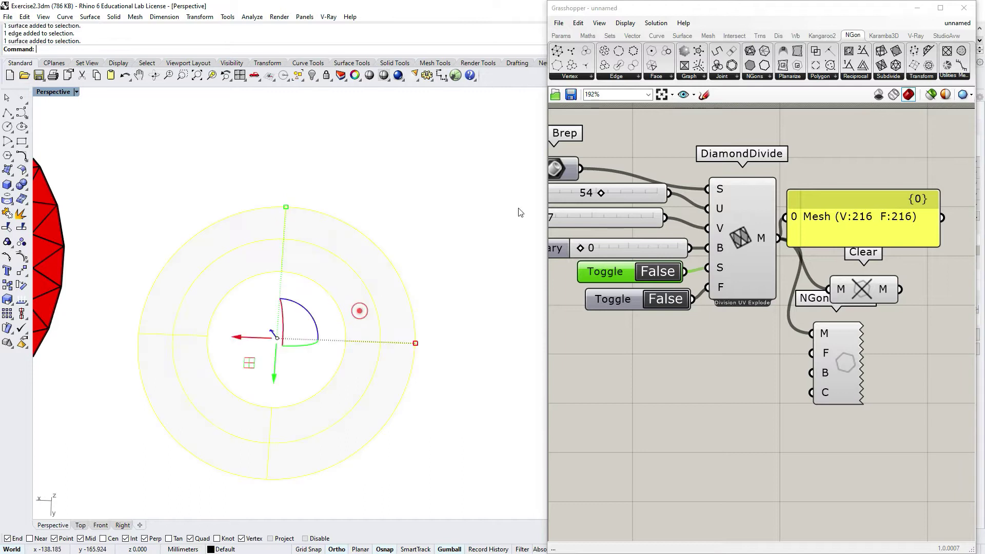
pyautogui.rightClick(554, 173)
pyautogui.rightClick(556, 176)
pyautogui.click(609, 301)
pyautogui.click(460, 200)
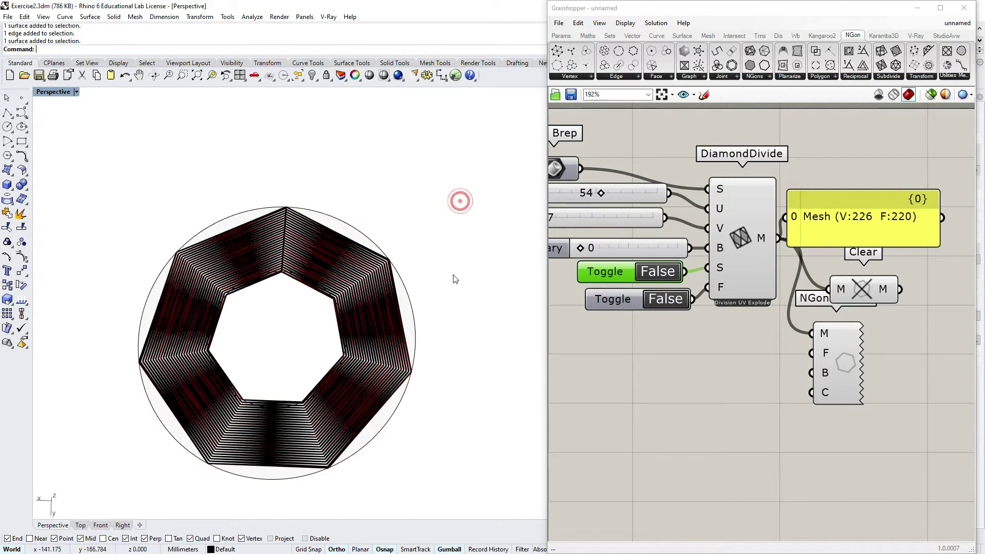
# - Set DiamondDivide's U to 6 and V to 34 for the flat ring
pyautogui.moveTo(614, 232); pyautogui.dragTo(649, 232, button='right')
pyautogui.moveTo(571, 217); pyautogui.dragTo(577, 193)
pyautogui.click(482, 216)
# - Hide the source ring surface so only its diamond mesh is displayed
pyautogui.click(351, 228)
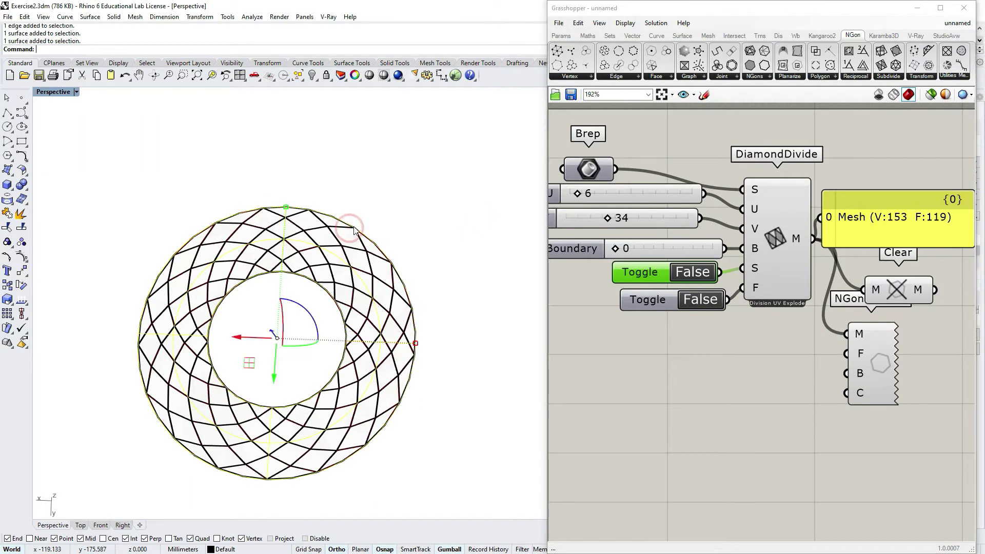
pyautogui.write('Hide')
pyautogui.press('Return')
pyautogui.moveTo(403, 334); pyautogui.dragTo(384, 328, button='right')
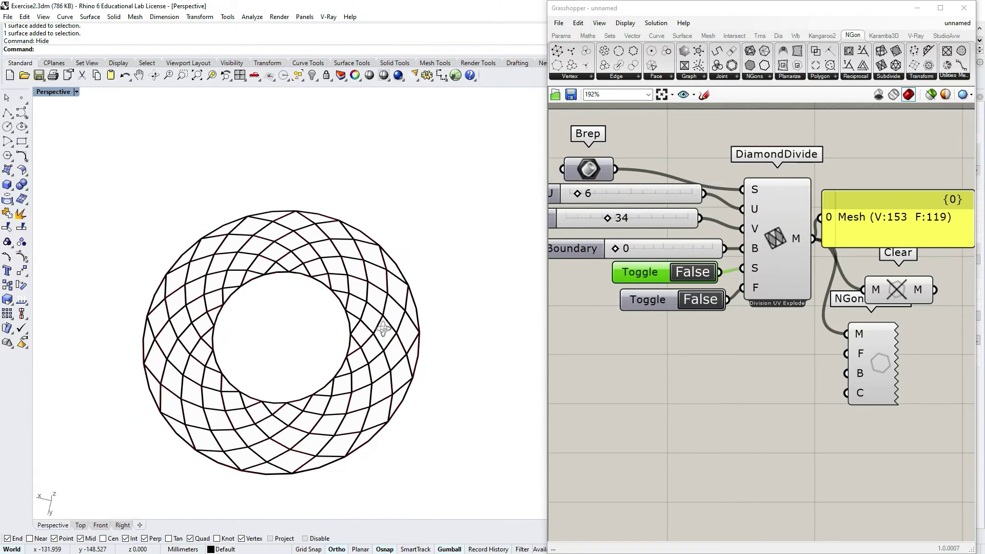
pyautogui.scroll(-7, 225, 347)
pyautogui.scroll(5, 231, 340)
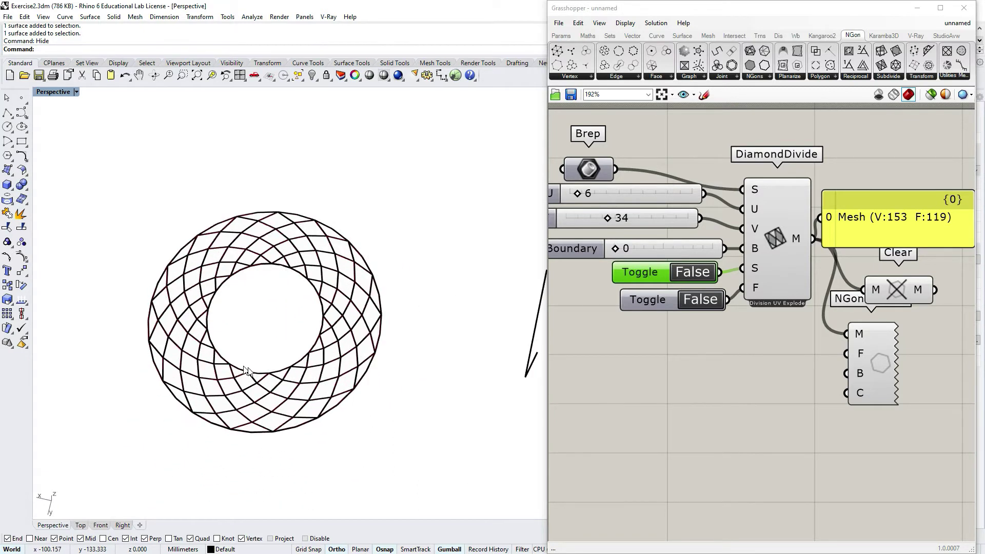
# - Revolve the slanted line beside the ring a full 360 degrees around the adjoining axis line
pyautogui.moveTo(245, 369); pyautogui.dragTo(297, 378, button='right')
pyautogui.scroll(-7, 296, 378)
pyautogui.scroll(5, 454, 388)
pyautogui.moveTo(452, 388); pyautogui.dragTo(372, 397, button='right')
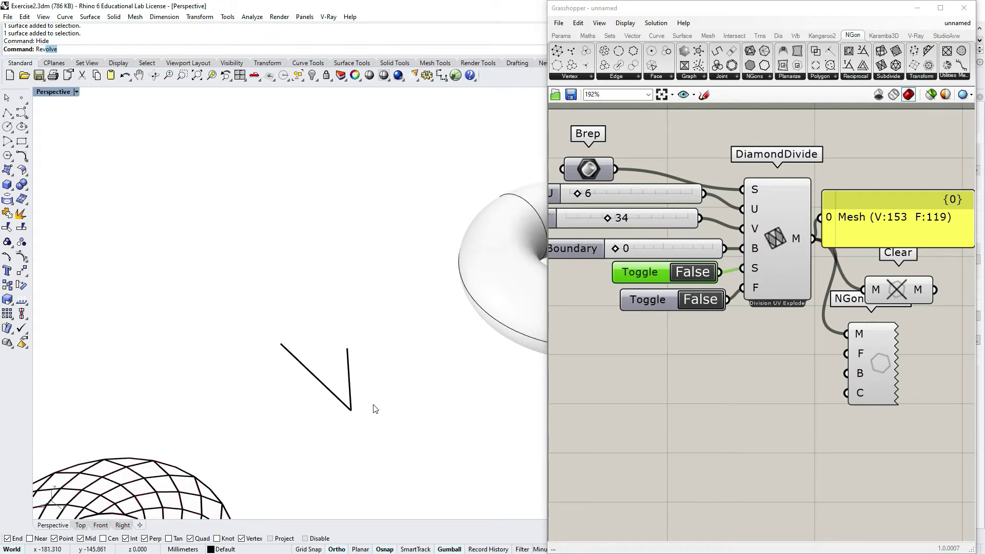
pyautogui.click(325, 391)
pyautogui.press('Return')
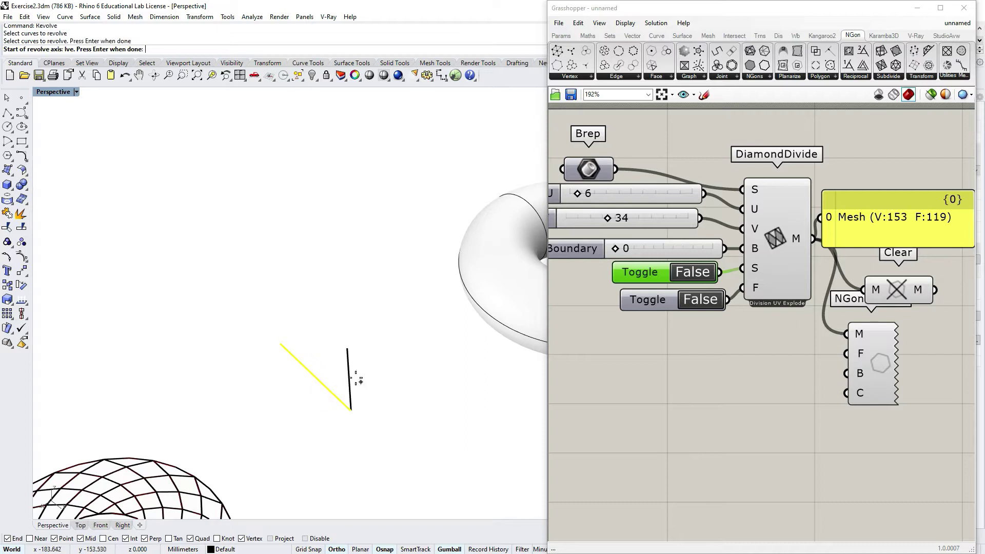
pyautogui.click(347, 350)
pyautogui.click(352, 411)
pyautogui.press('Return')
pyautogui.press('Return')
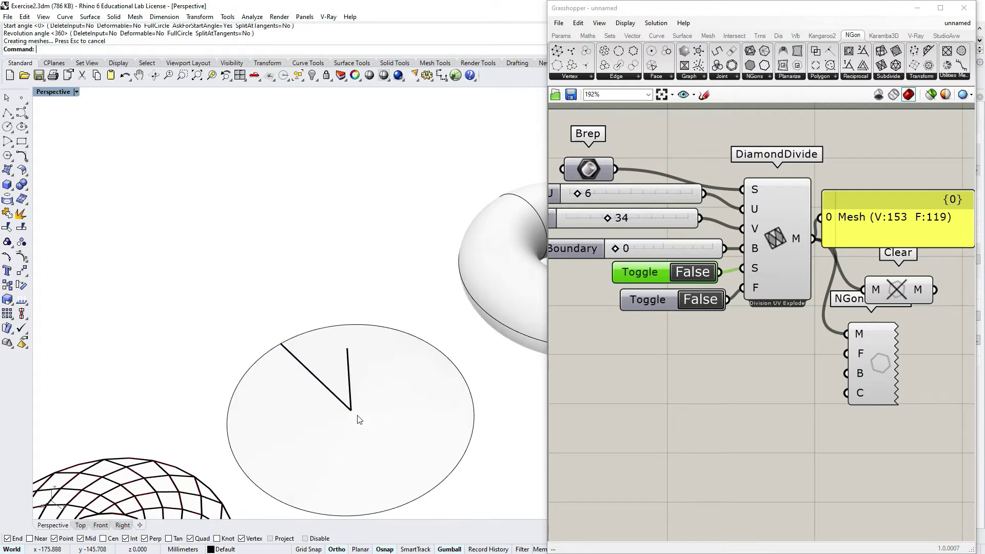
# - Hide the profile line and axis line of the revolved surface
pyautogui.moveTo(484, 419); pyautogui.dragTo(425, 456, button='right')
pyautogui.moveTo(280, 177); pyautogui.dragTo(442, 406)
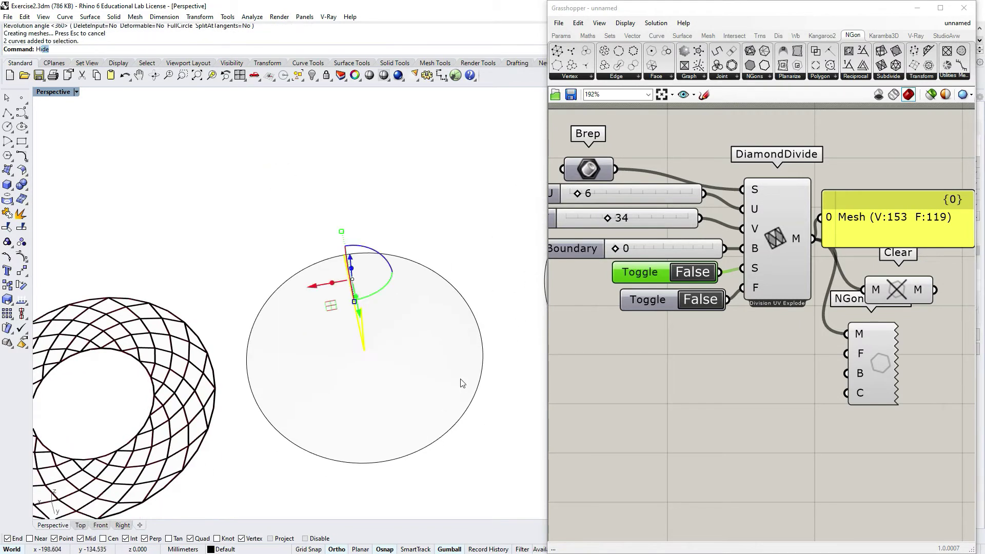
pyautogui.write('Hi')
pyautogui.press('Return')
pyautogui.moveTo(461, 384); pyautogui.dragTo(432, 343, button='right')
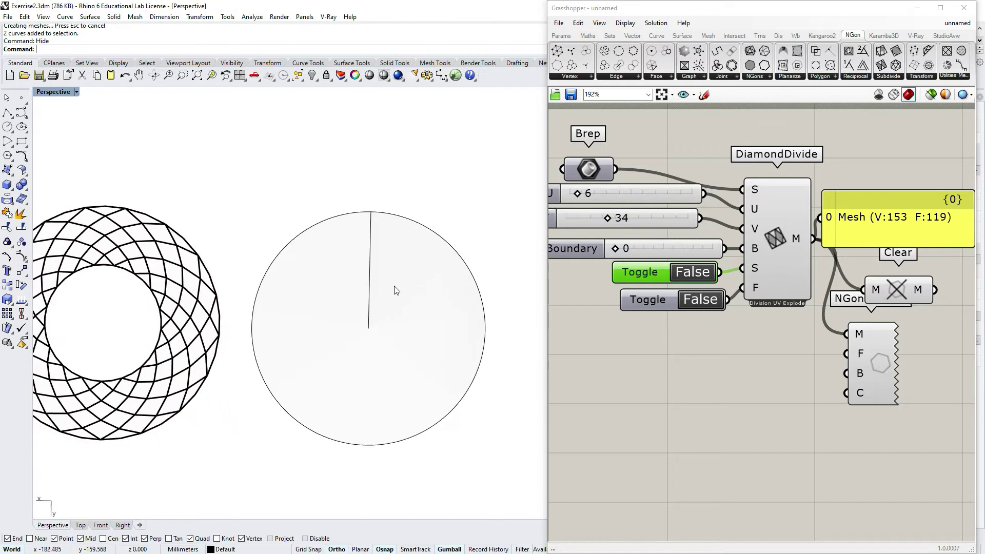
# - Assign the revolved disc surface to the Brep parameter and set U to 26 and V to 10
pyautogui.click(369, 274)
pyautogui.rightClick(588, 176)
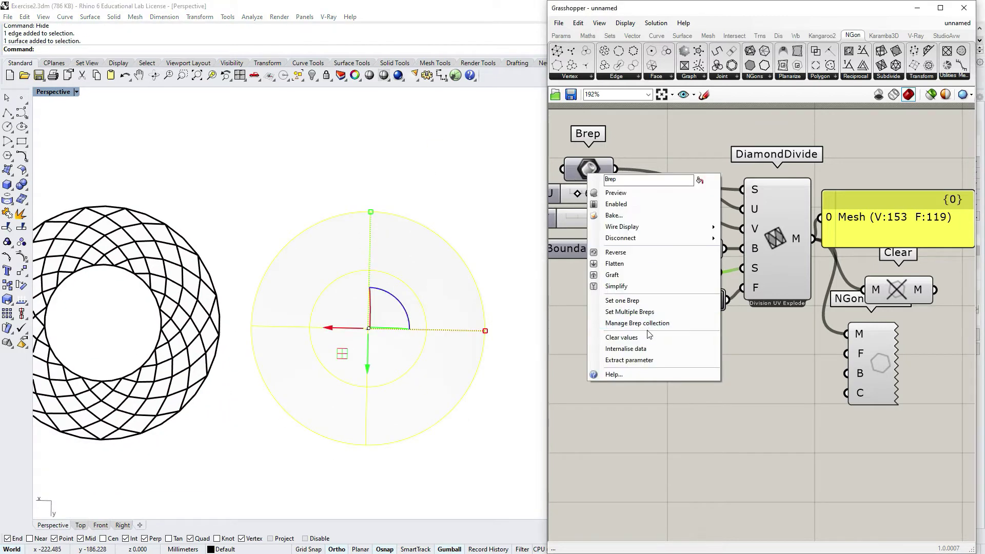
pyautogui.click(651, 299)
pyautogui.click(466, 214)
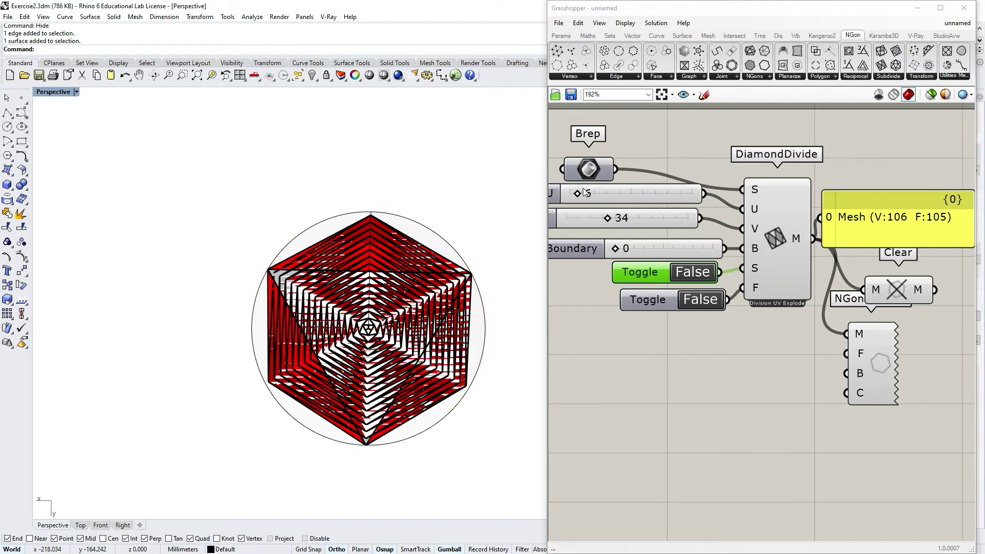
pyautogui.moveTo(578, 194); pyautogui.dragTo(580, 218)
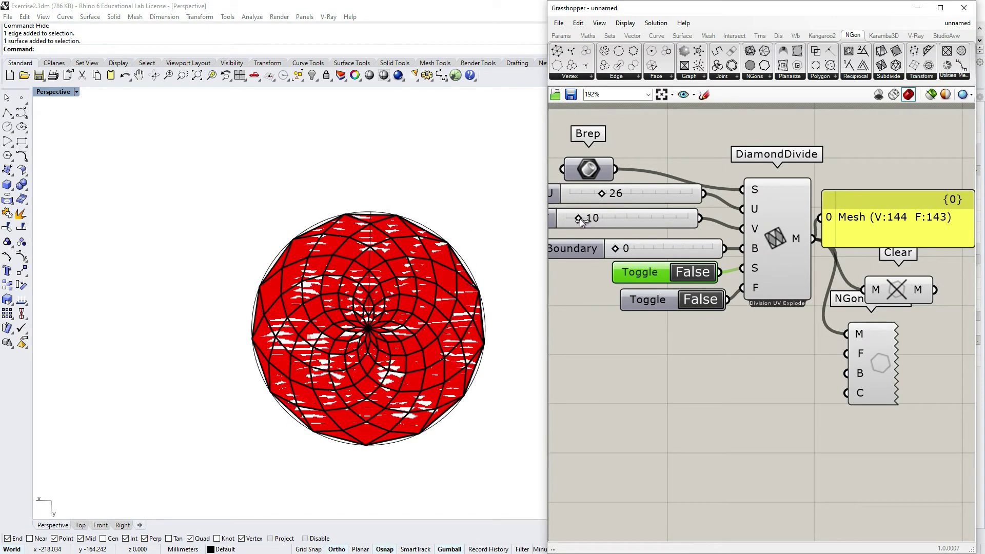
# - Turn off NGonPreview's preview and hide the source disc surface
pyautogui.rightClick(884, 368)
pyautogui.click(903, 386)
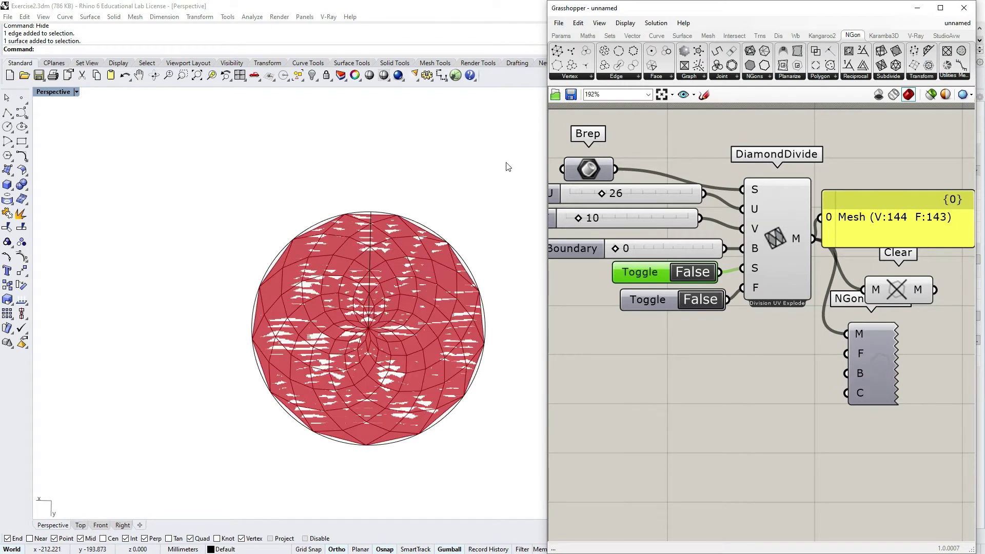
pyautogui.moveTo(506, 162); pyautogui.dragTo(321, 349)
pyautogui.press('Return')
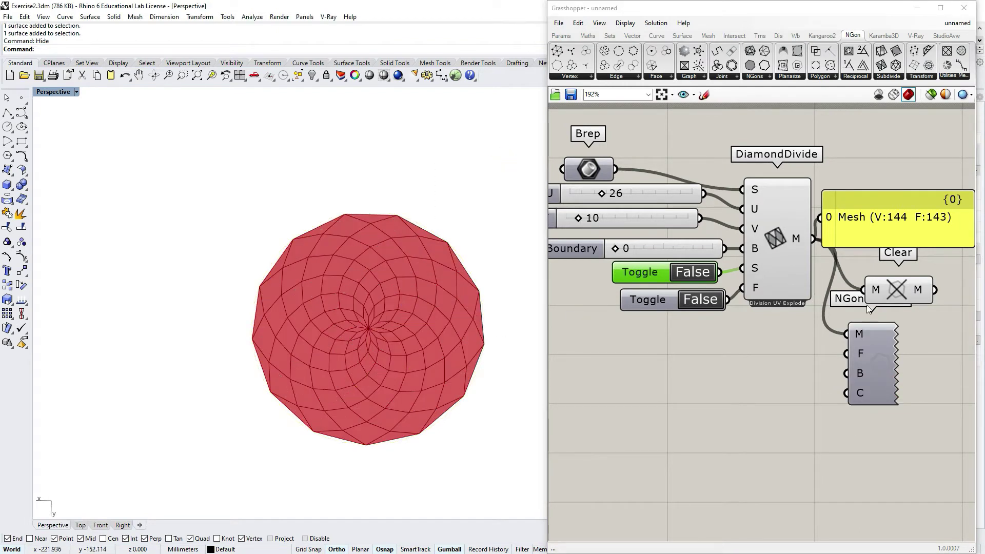
pyautogui.click(791, 405)
pyautogui.scroll(6, 362, 308)
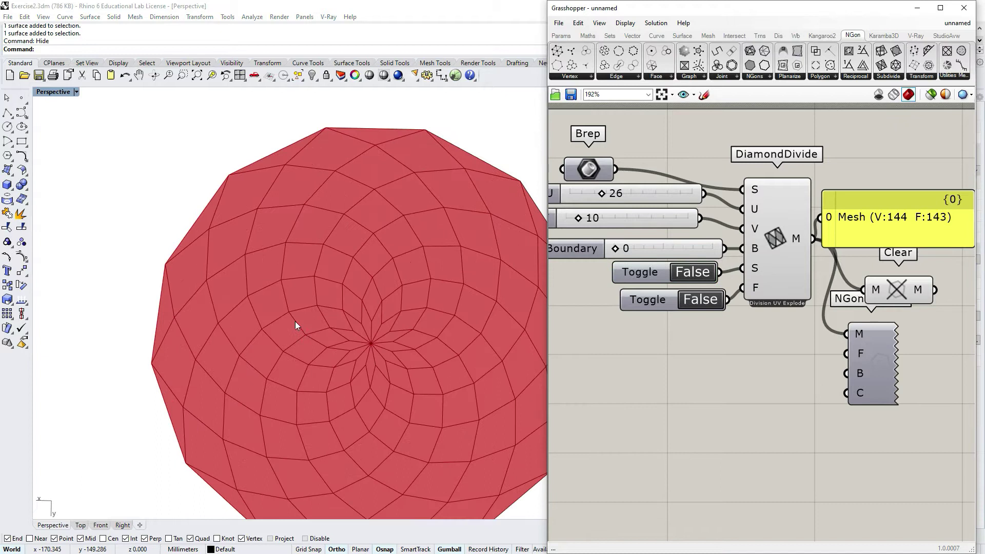
pyautogui.scroll(-6, 298, 322)
# - Set DiamondDivide's V to 4 for the disc, keeping U at 26
pyautogui.moveTo(601, 194); pyautogui.dragTo(570, 220)
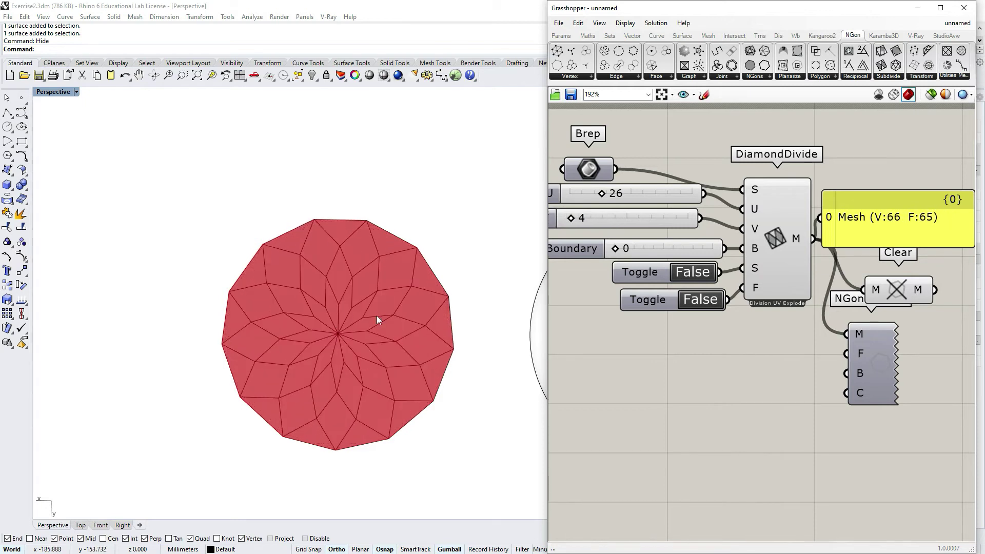
pyautogui.scroll(-3, 188, 269)
pyautogui.scroll(2, 380, 314)
pyautogui.moveTo(264, 368); pyautogui.dragTo(236, 370, button='right')
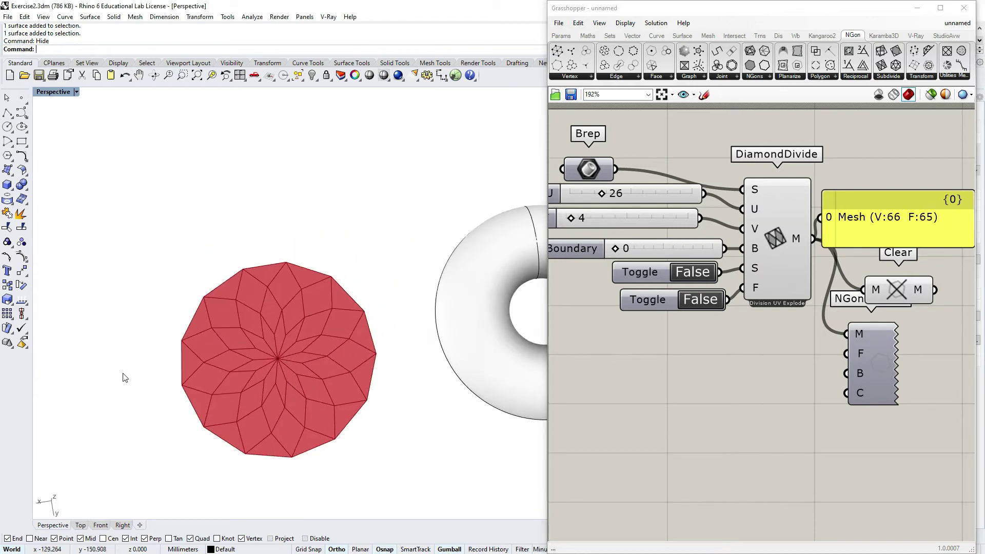
# - Check the torus's two seam edges and assign the torus surface to the Brep parameter
pyautogui.scroll(-4, 126, 375)
pyautogui.moveTo(439, 392); pyautogui.dragTo(508, 431, button='right')
pyautogui.keyDown('ctrl'); pyautogui.keyDown('shift'); pyautogui.click(322, 360); pyautogui.keyUp('shift'); pyautogui.keyUp('ctrl')
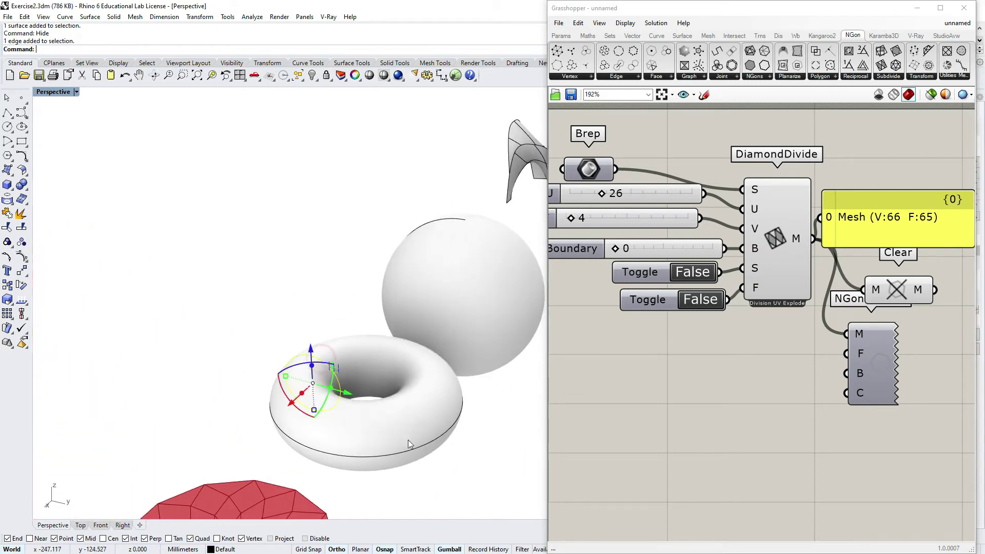
pyautogui.keyDown('ctrl'); pyautogui.keyDown('shift'); pyautogui.click(411, 450); pyautogui.keyUp('shift'); pyautogui.keyUp('ctrl')
pyautogui.moveTo(414, 445); pyautogui.dragTo(466, 427, button='right')
pyautogui.scroll(2, 430, 448)
pyautogui.scroll(2, 337, 376)
pyautogui.moveTo(337, 376); pyautogui.dragTo(402, 451, button='right')
pyautogui.keyDown('ctrl'); pyautogui.keyDown('shift'); pyautogui.click(400, 403); pyautogui.keyUp('shift'); pyautogui.keyUp('ctrl')
pyautogui.rightClick(595, 169)
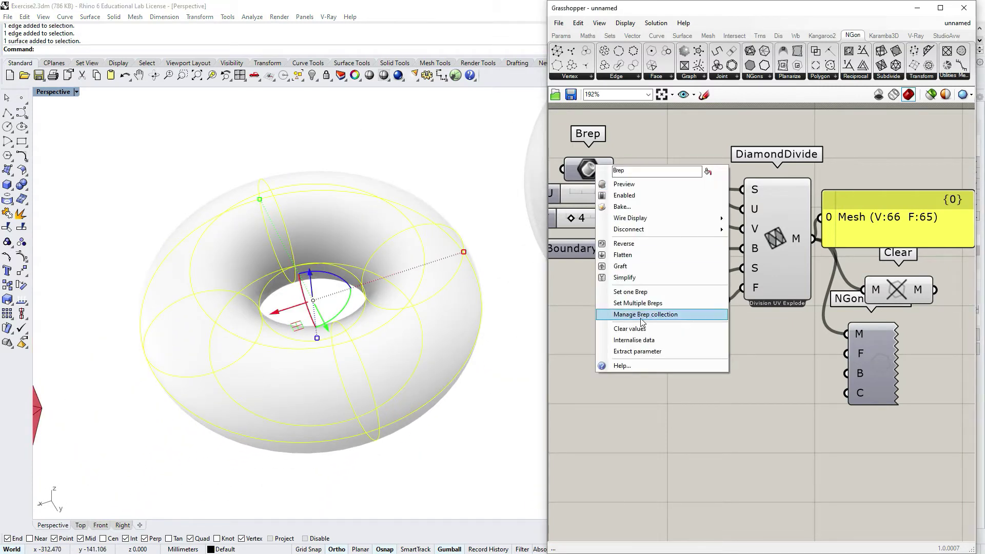
pyautogui.click(641, 293)
# - Hide the source torus and set V to 39
pyautogui.click(440, 354)
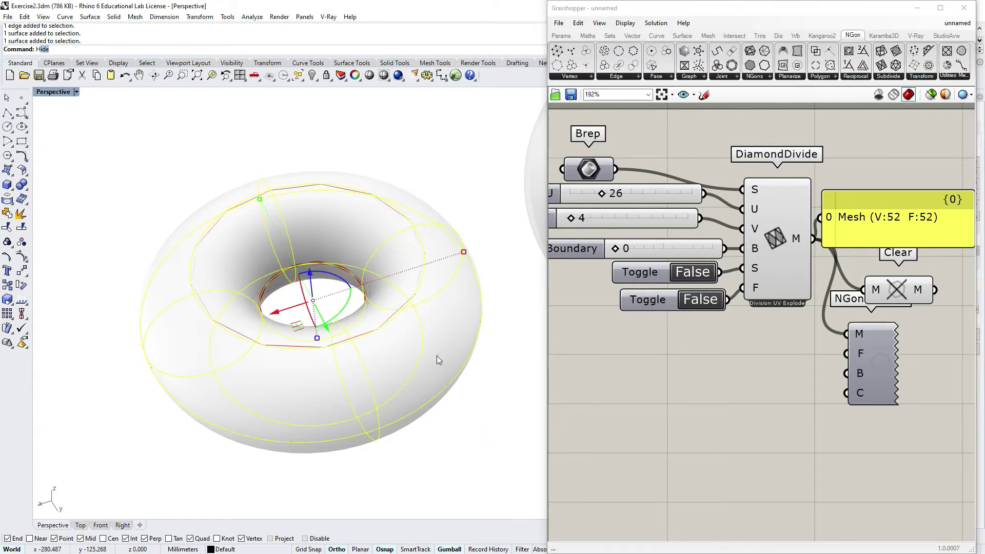
pyautogui.hotkey('ctrl', 'h')
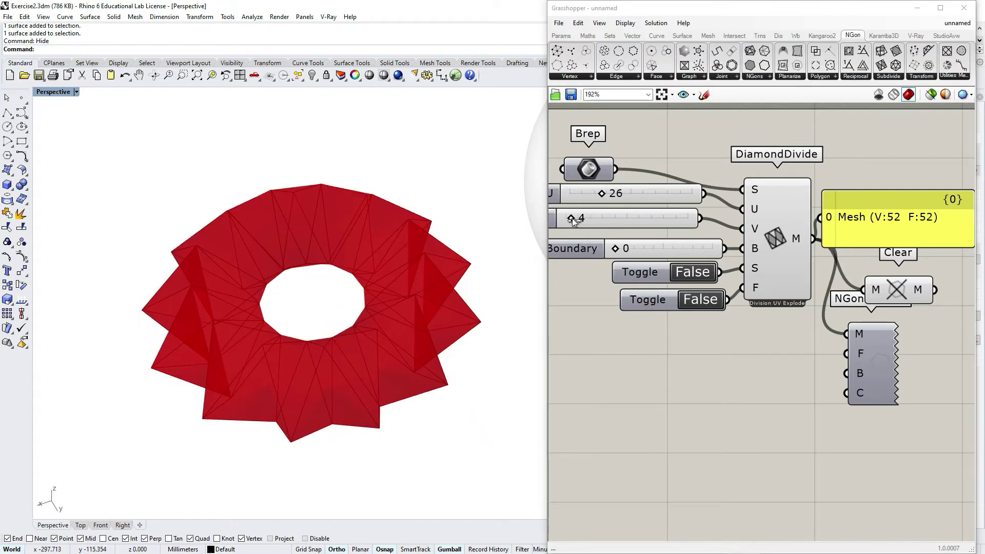
pyautogui.moveTo(572, 218); pyautogui.dragTo(614, 218)
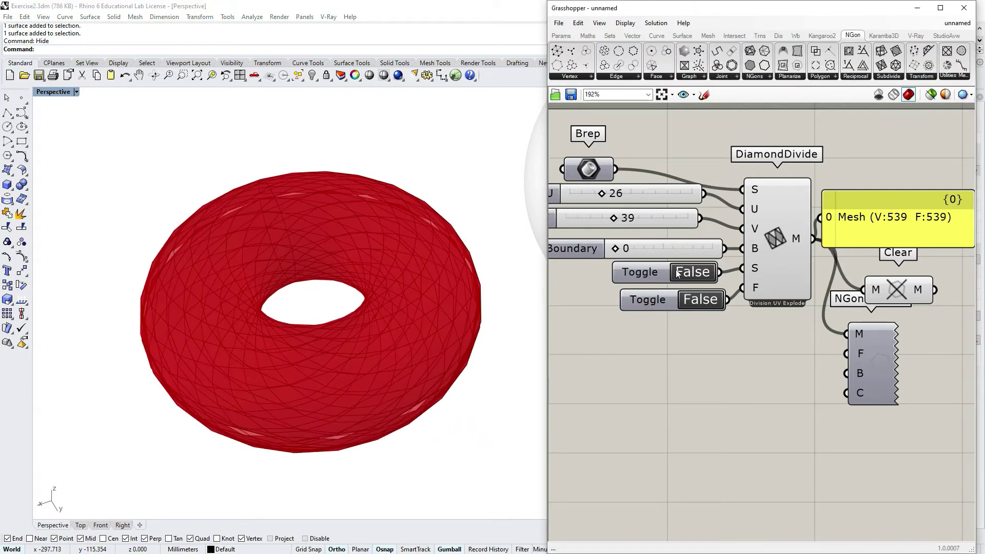
# - Turn NGonPreview's preview back on and check the V slider's numeric settings
pyautogui.rightClick(870, 358)
pyautogui.click(885, 387)
pyautogui.moveTo(560, 219); pyautogui.dragTo(585, 222, button='right')
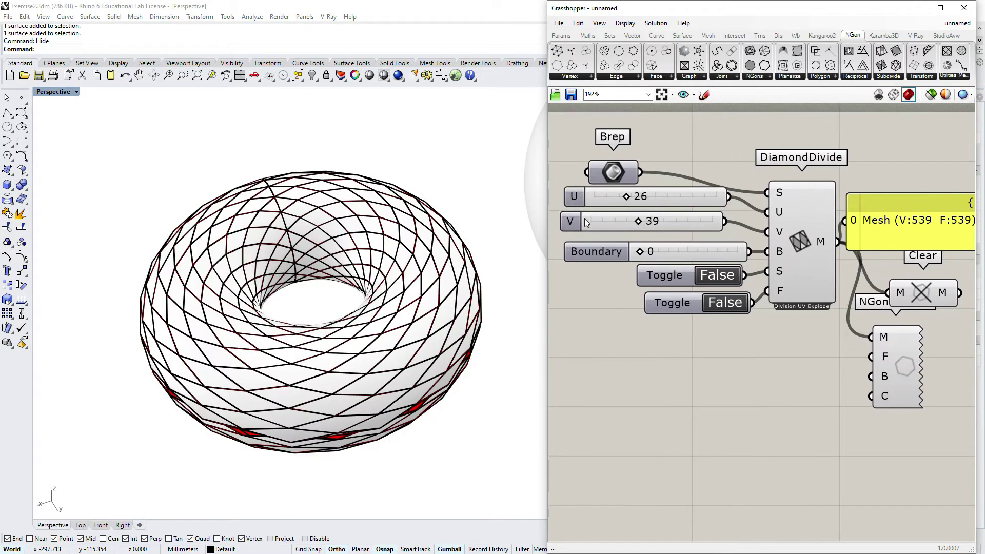
pyautogui.doubleClick(573, 221)
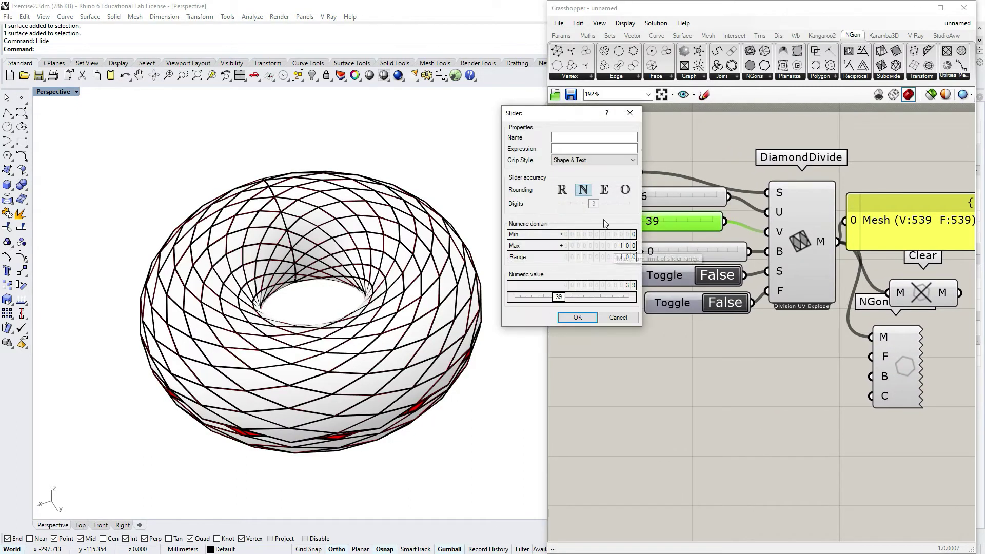
pyautogui.click(584, 317)
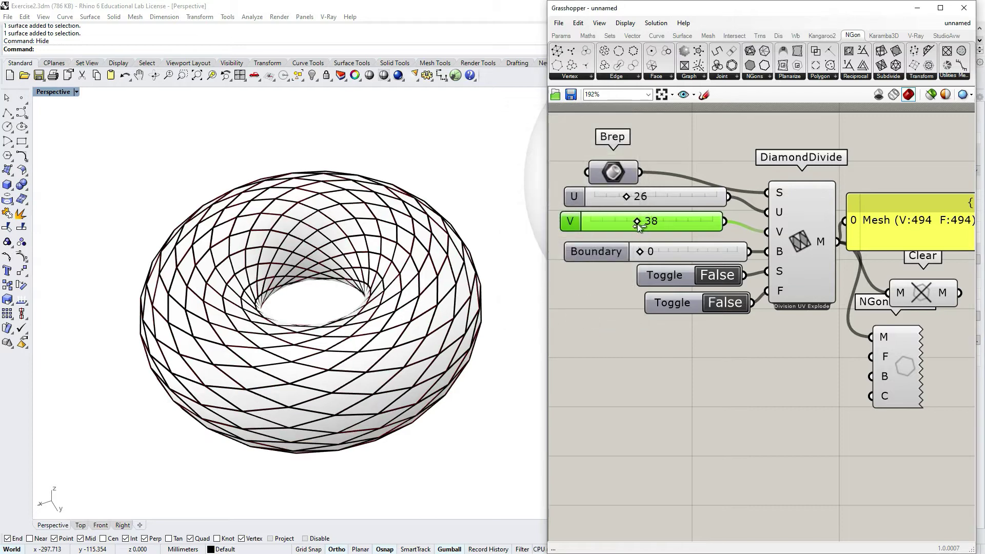
# - Try different U and V divisions on the torus, ending with U at 26 and V at 34
pyautogui.moveTo(638, 224)
pyautogui.mouseDown()
pyautogui.moveTo(657, 226)
pyautogui.moveTo(623, 233)
pyautogui.mouseUp()
pyautogui.moveTo(403, 307); pyautogui.dragTo(411, 349, button='right')
pyautogui.moveTo(627, 204)
pyautogui.mouseDown()
pyautogui.moveTo(644, 205)
pyautogui.moveTo(617, 209)
pyautogui.mouseUp()
pyautogui.moveTo(410, 277); pyautogui.dragTo(418, 312, button='right')
# - Assign the sphere next to the torus to the Brep parameter
pyautogui.scroll(-4, 287, 359)
pyautogui.keyDown('shift'); pyautogui.moveTo(346, 284); pyautogui.dragTo(314, 303, button='right'); pyautogui.keyUp('shift')
pyautogui.scroll(-6, 205, 296)
pyautogui.scroll(6, 359, 245)
pyautogui.click(477, 258)
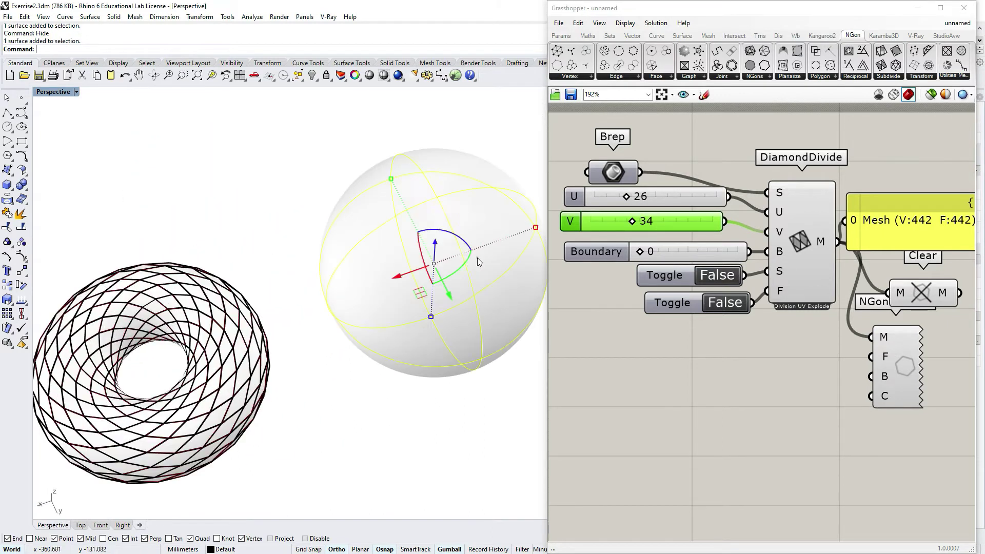
pyautogui.rightClick(615, 173)
pyautogui.click(676, 298)
pyautogui.scroll(-5, 393, 417)
# - Hide the source sphere and examine its diamond mesh around the pole
pyautogui.click(451, 296)
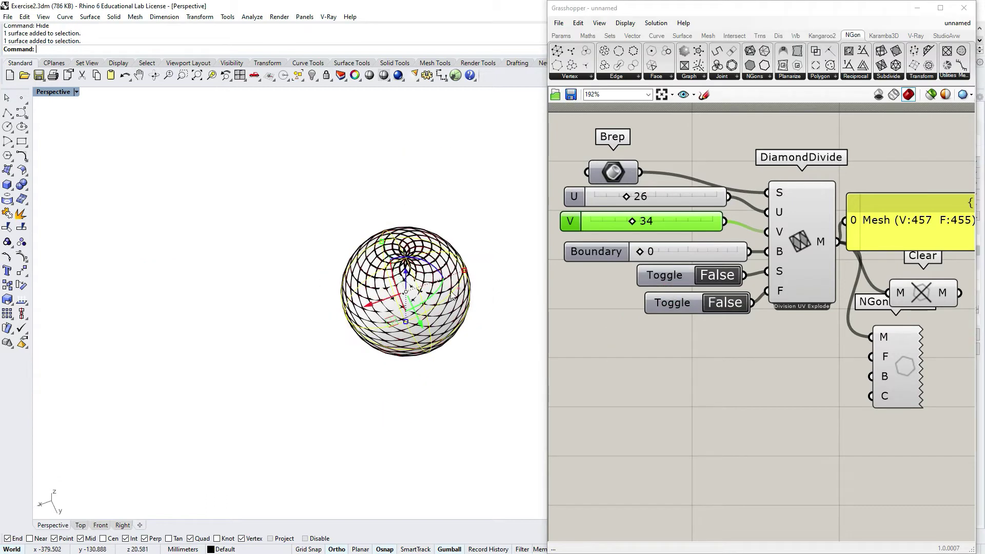
pyautogui.scroll(3, 441, 298)
pyautogui.press('Return')
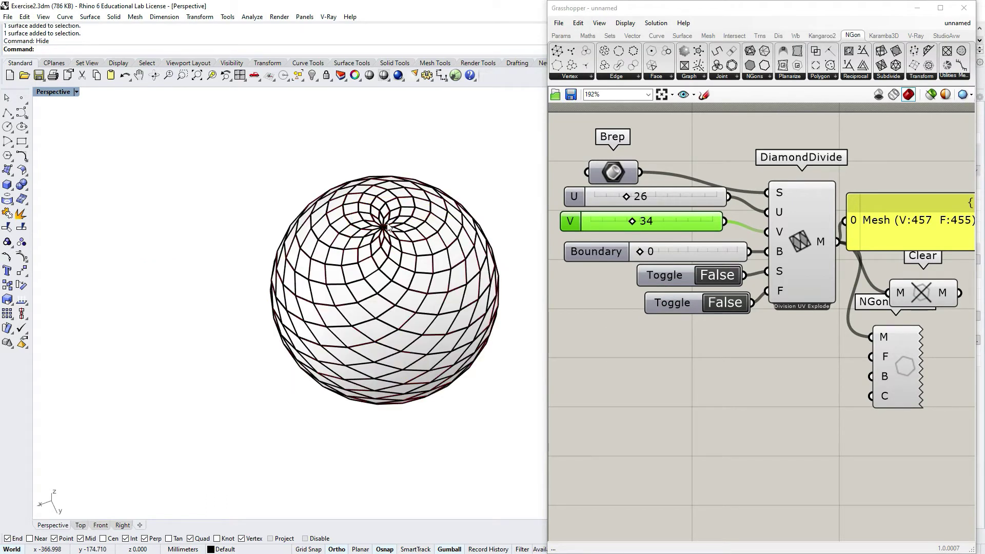
pyautogui.moveTo(388, 227); pyautogui.dragTo(365, 448, button='right')
pyautogui.scroll(-7, 364, 449)
pyautogui.scroll(6, 430, 327)
pyautogui.moveTo(430, 328); pyautogui.dragTo(426, 422, button='right')
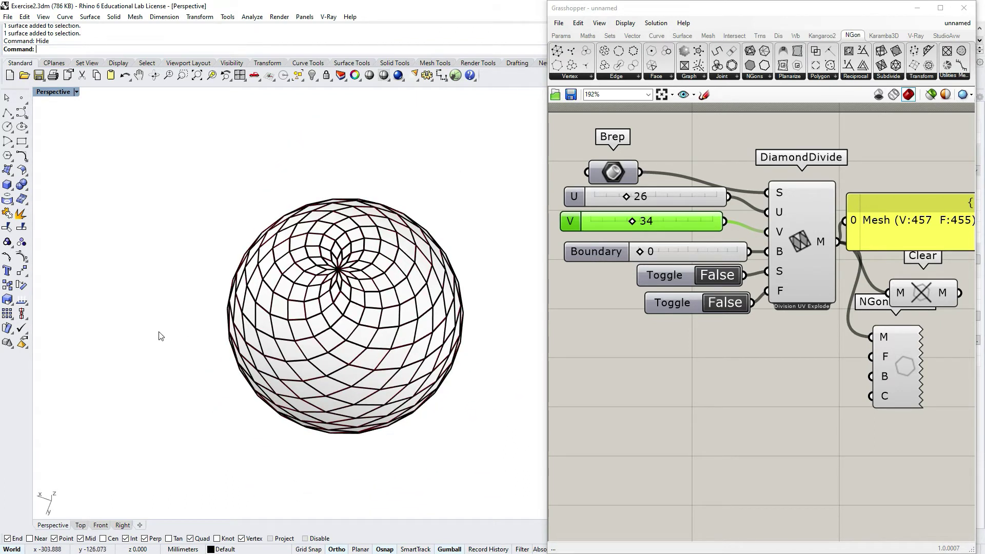
# - Show all the hidden objects in the model again
pyautogui.scroll(-7, 160, 332)
pyautogui.scroll(4, 240, 346)
pyautogui.moveTo(244, 347); pyautogui.dragTo(267, 345, button='right')
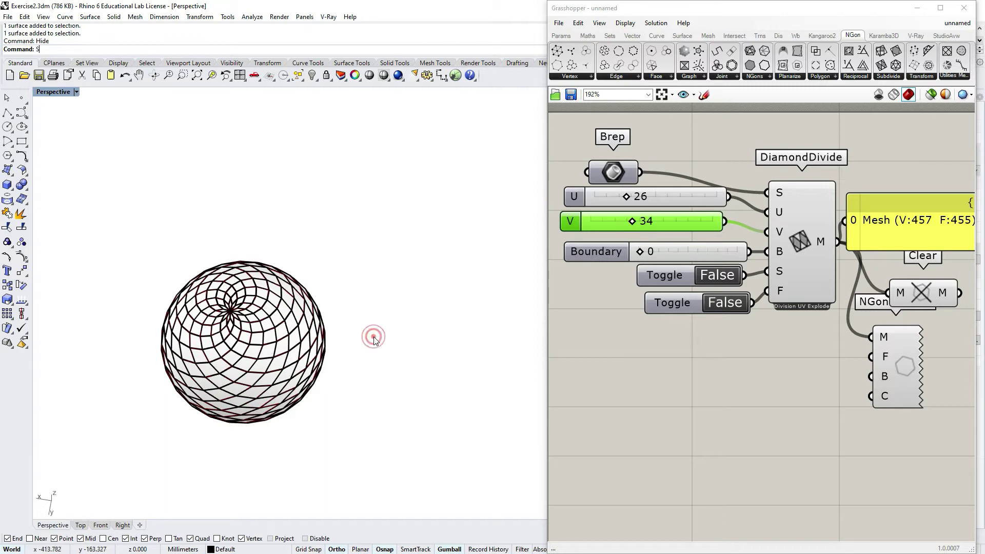
pyautogui.press('Return')
pyautogui.moveTo(388, 359); pyautogui.dragTo(388, 374, button='right')
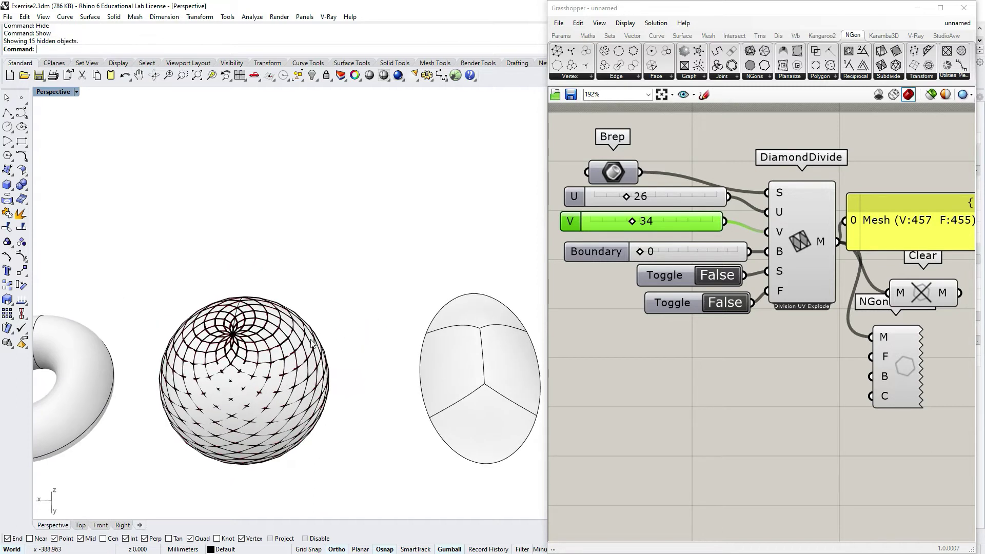
pyautogui.click(302, 359)
pyautogui.write('Hide')
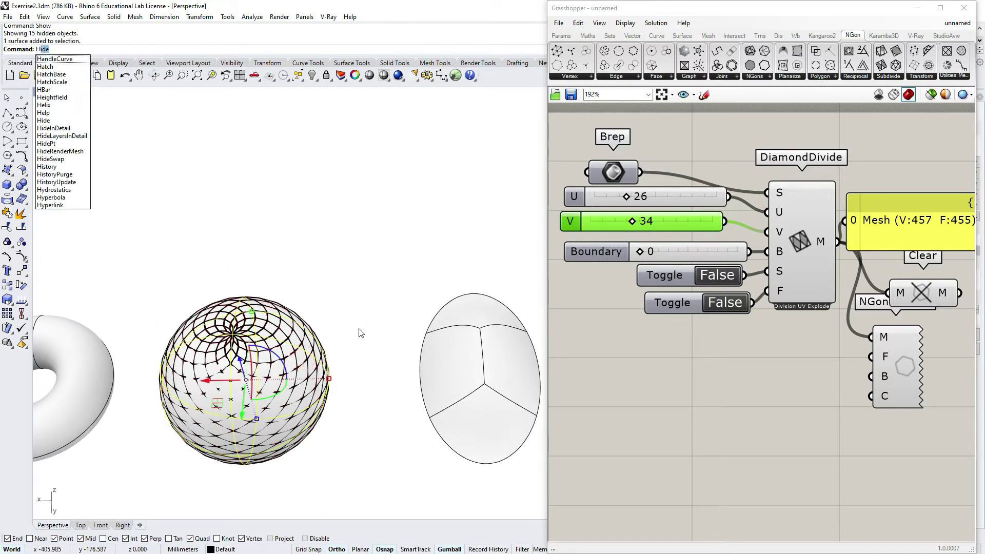
pyautogui.press('Return')
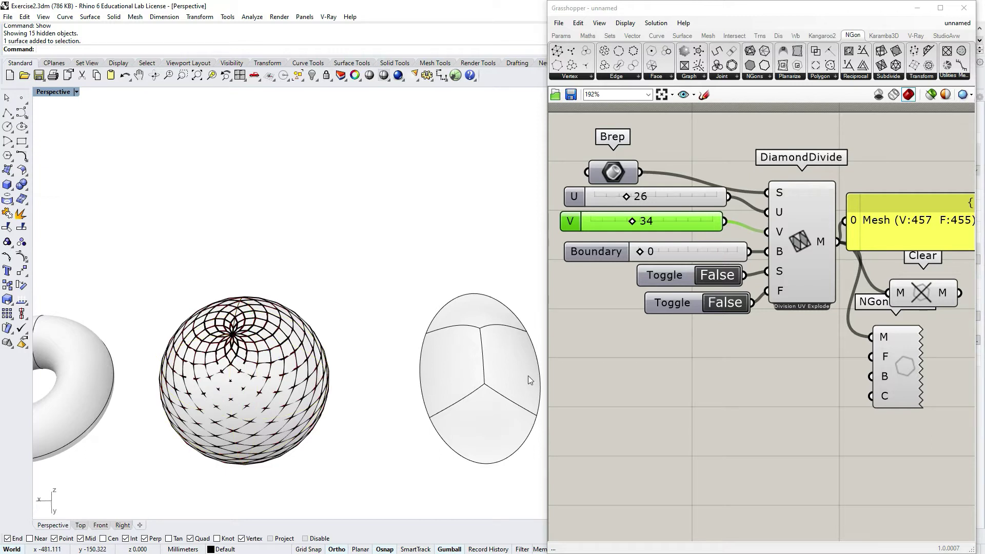
# - Left-align all DiamondDivide input components and space out the output panel, Clear and NGonPreview beside it
pyautogui.moveTo(717, 348); pyautogui.dragTo(568, 128)
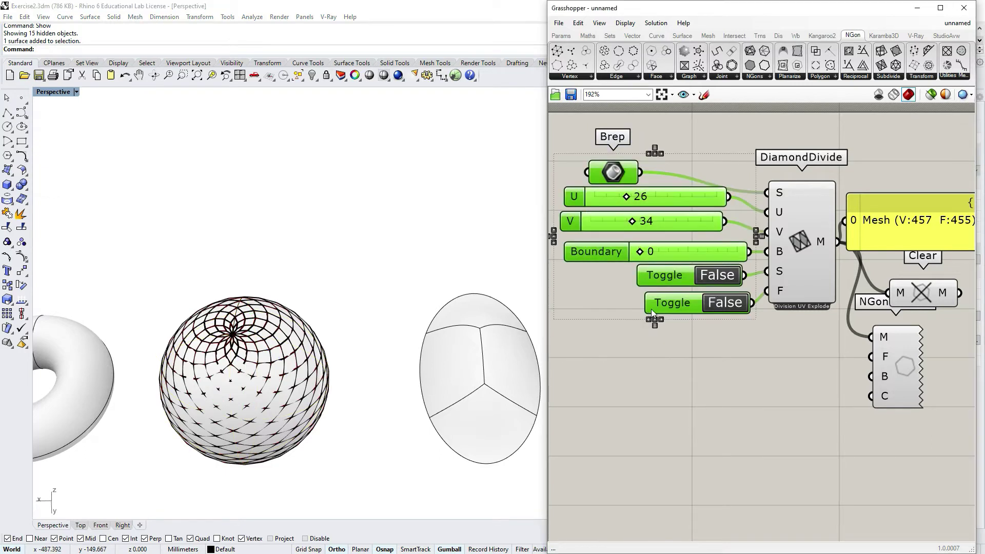
pyautogui.click(651, 323)
pyautogui.click(744, 386)
pyautogui.moveTo(921, 226); pyautogui.dragTo(933, 213)
pyautogui.moveTo(940, 297); pyautogui.dragTo(917, 293)
pyautogui.moveTo(904, 365); pyautogui.dragTo(890, 388)
pyautogui.click(793, 434)
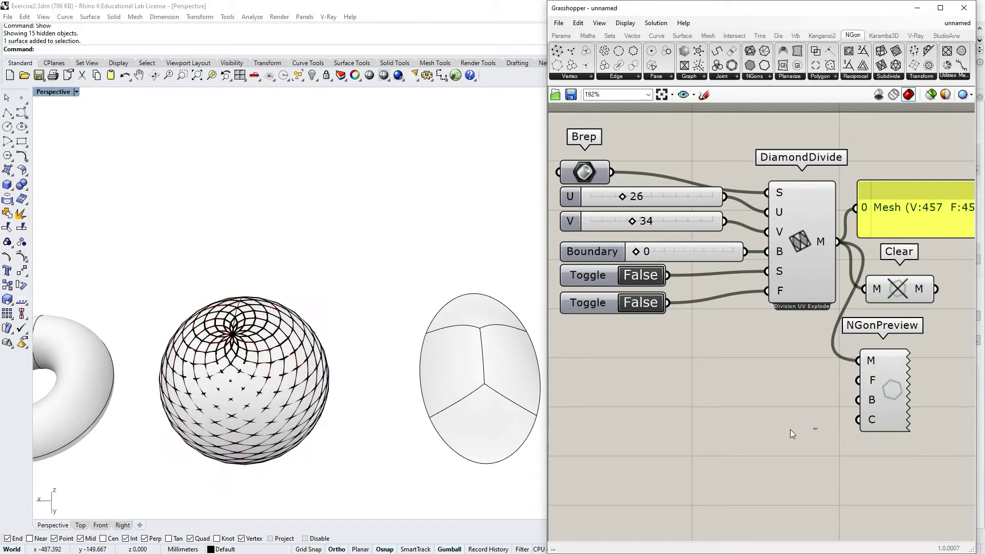
# - Explode the egg-shaped polysurface beside the sphere into separate surfaces
pyautogui.click(469, 380)
pyautogui.scroll(-5, 417, 355)
pyautogui.scroll(5, 451, 361)
pyautogui.click(506, 451)
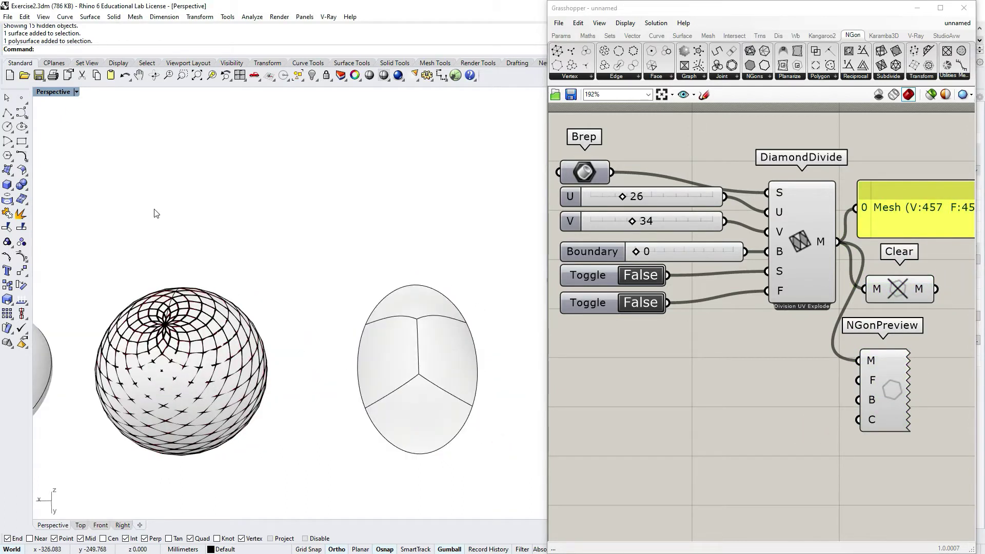
pyautogui.scroll(-6, 154, 214)
pyautogui.scroll(6, 295, 274)
pyautogui.moveTo(267, 228); pyautogui.dragTo(380, 306, button='right')
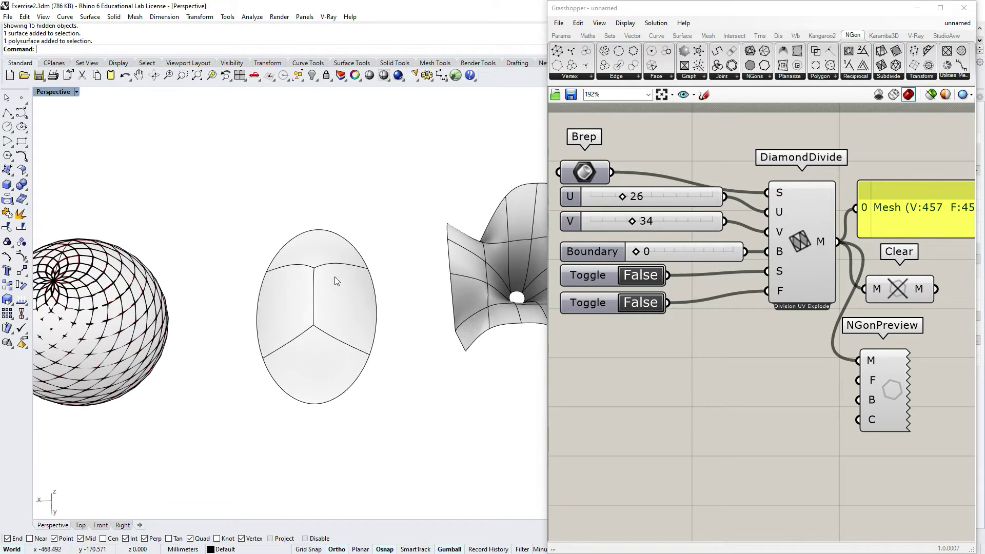
pyautogui.scroll(3, 294, 284)
pyautogui.moveTo(314, 291); pyautogui.dragTo(345, 334, button='right')
pyautogui.click(350, 331)
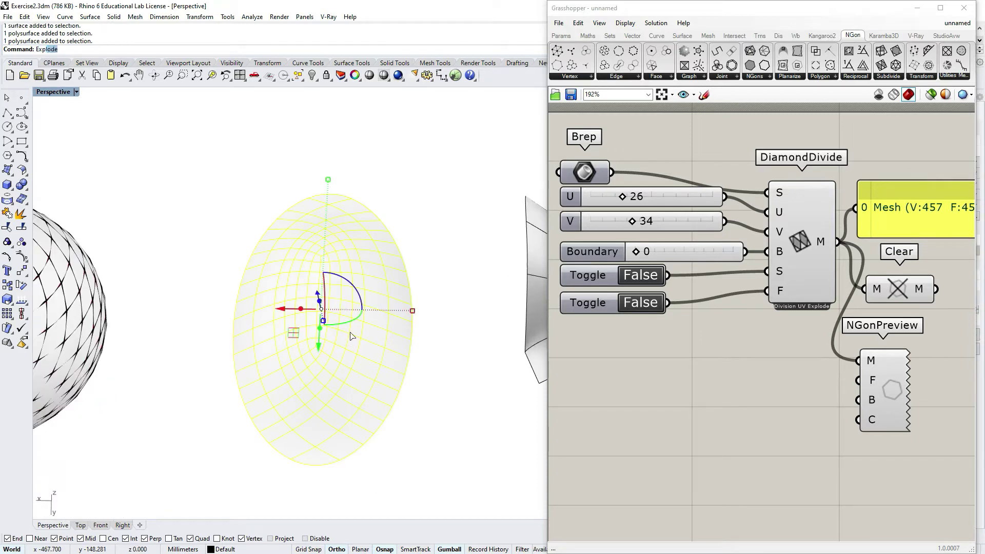
pyautogui.press('Return')
# - Pull the four exploded surfaces apart to show the individual patches of the egg shape
pyautogui.click(378, 315)
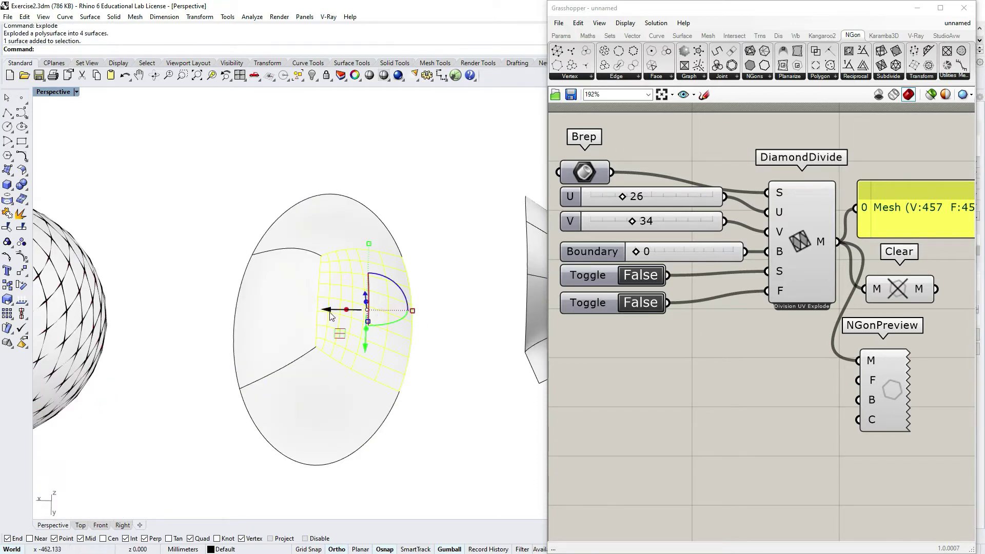
pyautogui.moveTo(329, 310); pyautogui.dragTo(364, 311)
pyautogui.click(267, 300)
pyautogui.moveTo(231, 310); pyautogui.dragTo(203, 311)
pyautogui.moveTo(353, 235); pyautogui.dragTo(354, 203)
pyautogui.click(314, 410)
pyautogui.moveTo(314, 410); pyautogui.dragTo(315, 449)
pyautogui.click(447, 459)
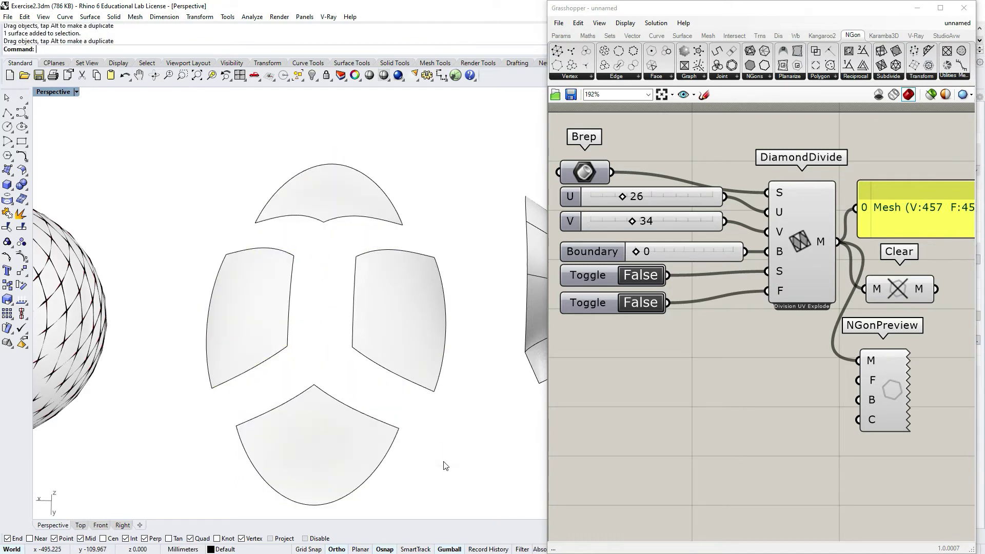
# - Undo the patch moves and the explode to restore the joined polysurface
pyautogui.hotkey('ctrl', 'z')
pyautogui.hotkey('ctrl', 'z')
pyautogui.hotkey('ctrl', 'z')
pyautogui.hotkey('ctrl', 'z')
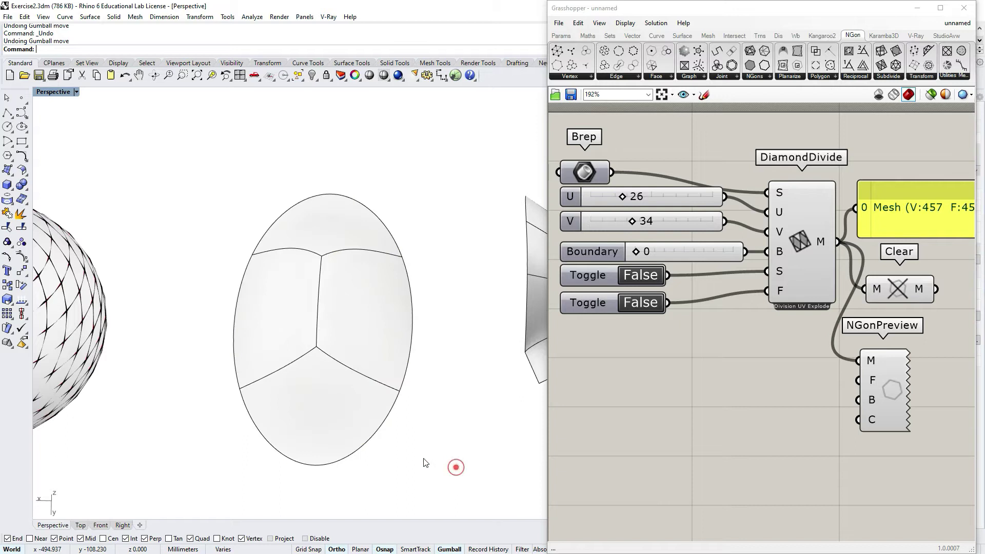
pyautogui.click(347, 402)
pyautogui.hotkey('ctrl', 'z')
# - Duplicate the Brep parameter above the DiamondDivide definition and assign the egg-shaped polysurface to the copy
pyautogui.click(342, 334)
pyautogui.moveTo(354, 411); pyautogui.dragTo(371, 393, button='right')
pyautogui.scroll(-1, 668, 199)
pyautogui.moveTo(669, 199); pyautogui.dragTo(691, 264, button='right')
pyautogui.keyDown('alt'); pyautogui.moveTo(631, 242); pyautogui.dragTo(627, 184); pyautogui.keyUp('alt')
pyautogui.scroll(-3, 600, 199)
pyautogui.moveTo(580, 151); pyautogui.dragTo(837, 361)
pyautogui.moveTo(731, 250); pyautogui.dragTo(746, 430)
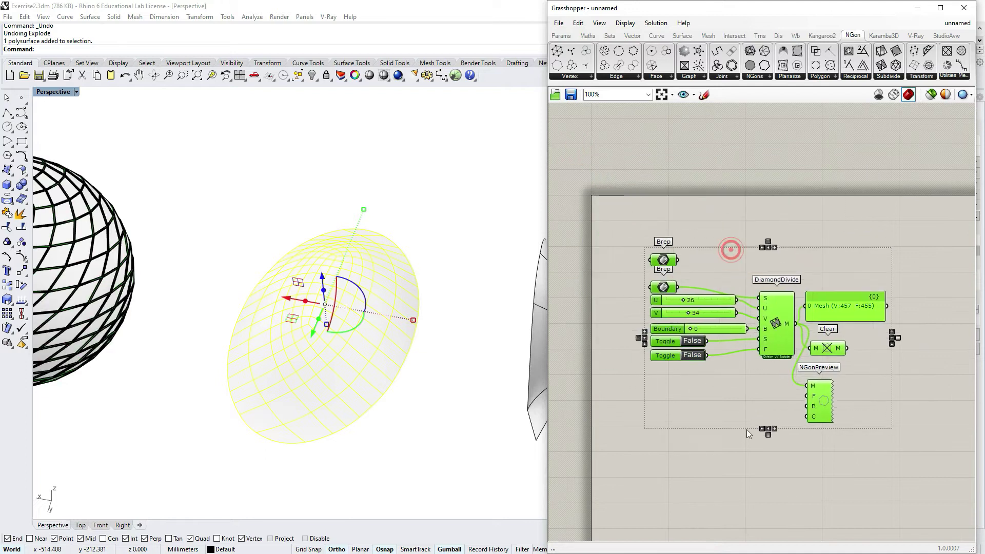
pyautogui.click(747, 435)
pyautogui.scroll(3, 672, 268)
pyautogui.moveTo(656, 245); pyautogui.dragTo(627, 223)
pyautogui.rightClick(628, 224)
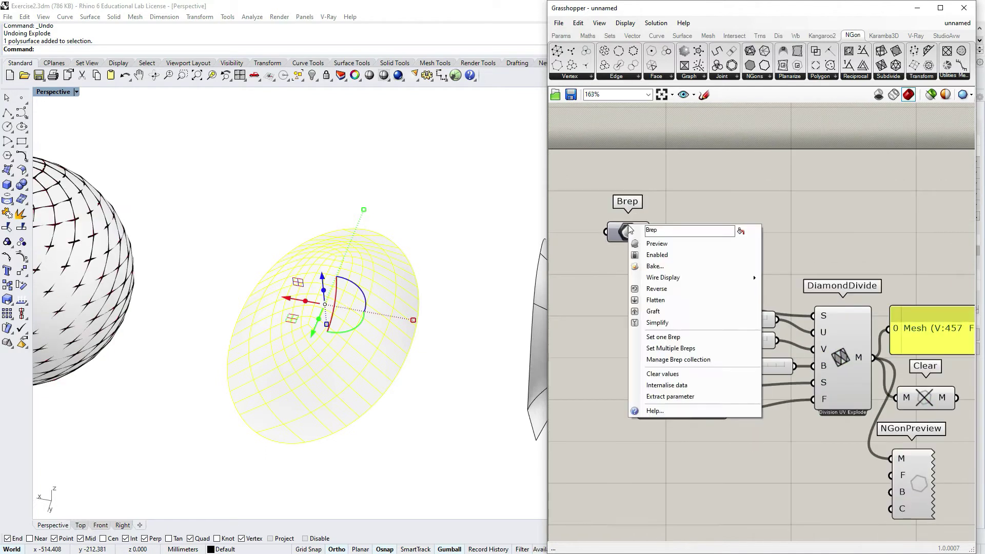
pyautogui.click(671, 332)
# - Connect a Brep Join component to the copied Brep parameter and hide the source polysurface in the model
pyautogui.doubleClick(681, 227)
pyautogui.write('joi')
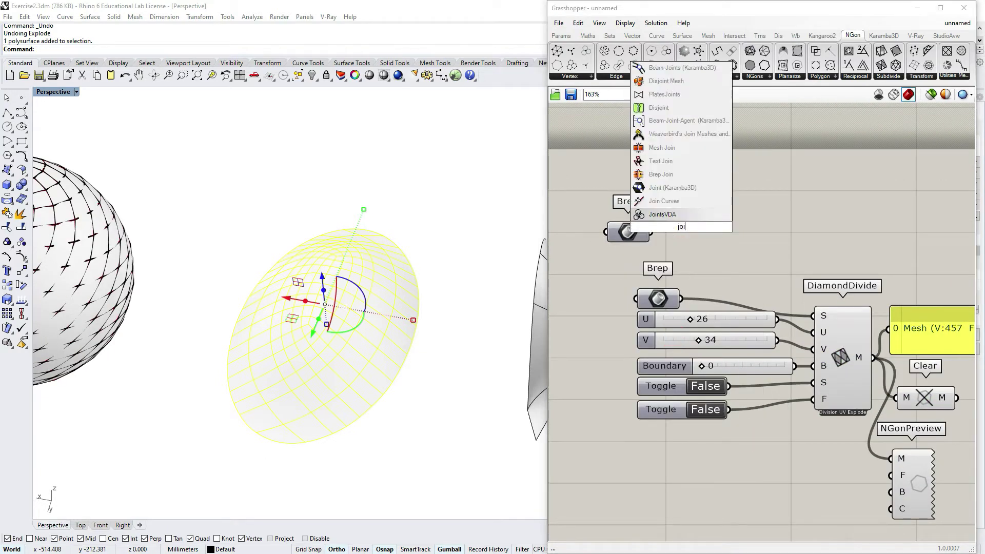
pyautogui.click(664, 204)
pyautogui.moveTo(652, 232); pyautogui.dragTo(700, 233)
pyautogui.click(783, 225)
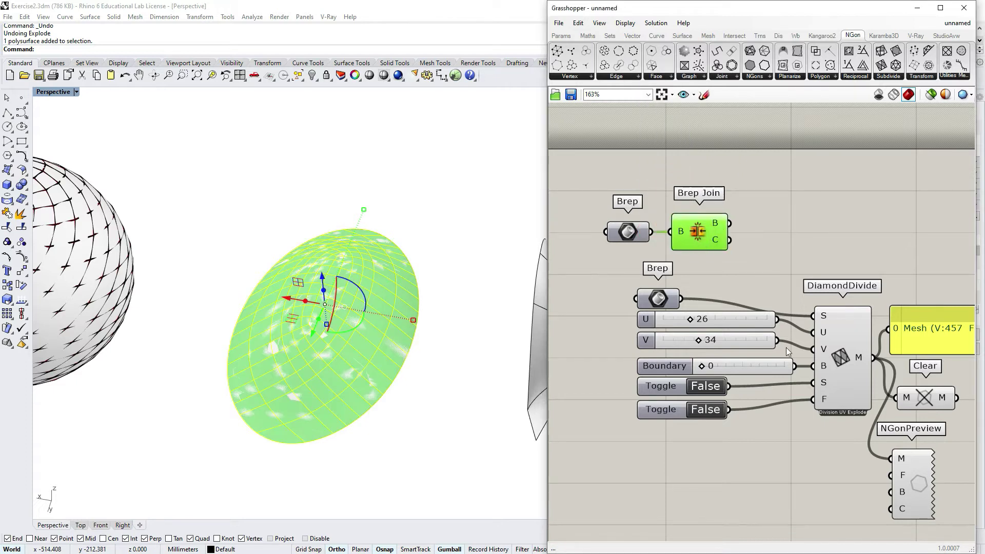
pyautogui.moveTo(486, 200); pyautogui.dragTo(292, 462)
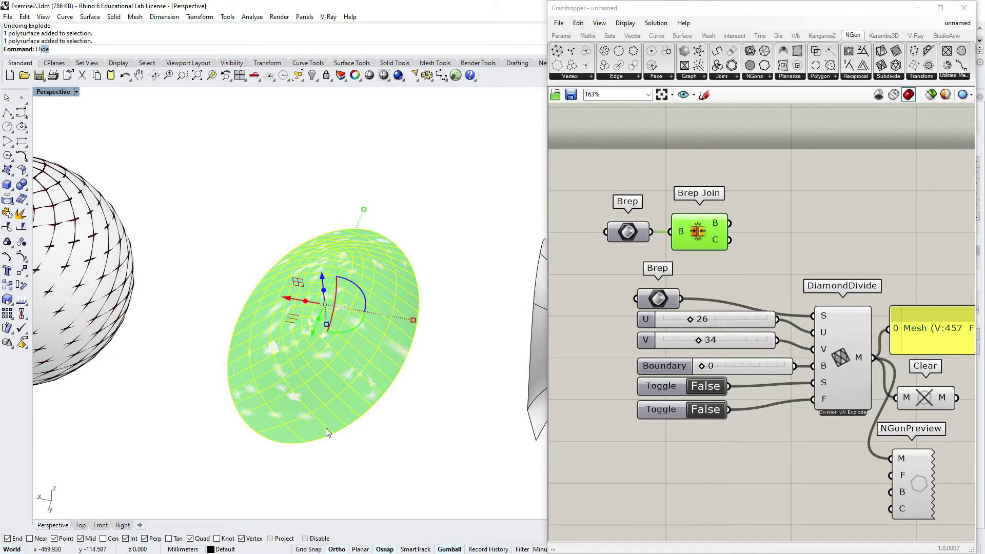
pyautogui.press('Return')
# - Add a SortBrep component after Brep Join and connect its output to DiamondDivide's S input
pyautogui.click(903, 82)
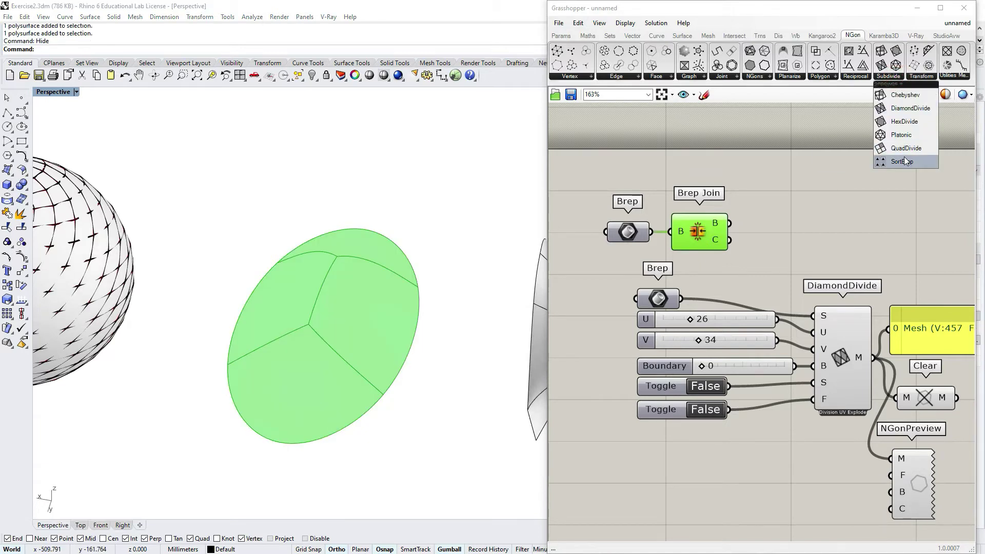
pyautogui.click(904, 157)
pyautogui.moveTo(728, 225); pyautogui.dragTo(772, 226)
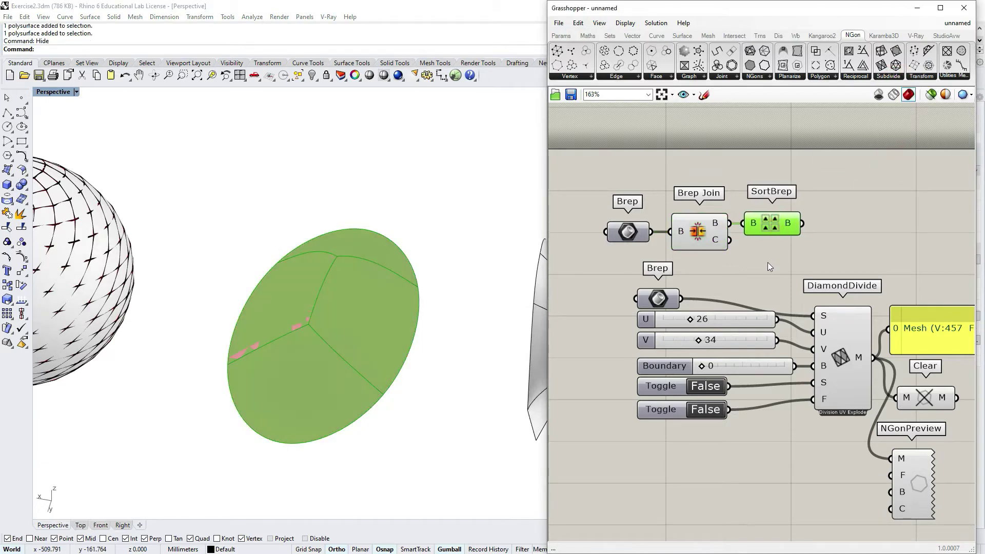
pyautogui.click(768, 262)
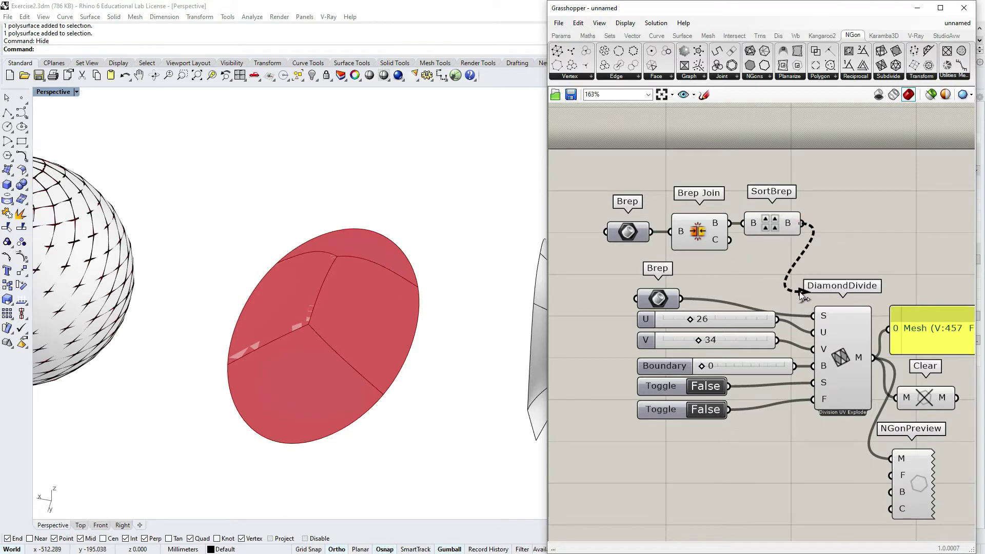
pyautogui.moveTo(802, 295); pyautogui.dragTo(814, 317)
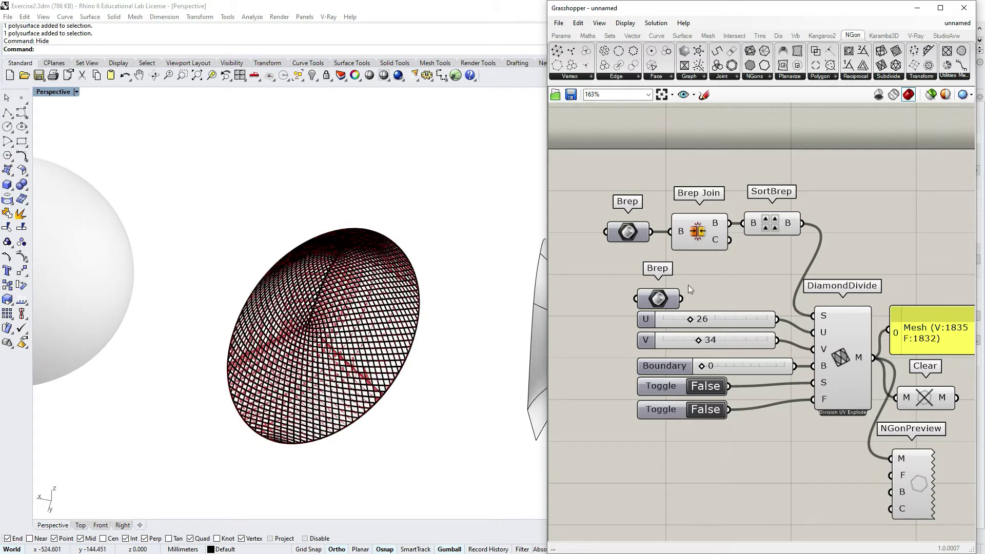
# - Turn off the preview of the upper Brep, Brep Join and SortBrep components
pyautogui.moveTo(825, 161); pyautogui.dragTo(598, 259)
pyautogui.click(656, 25)
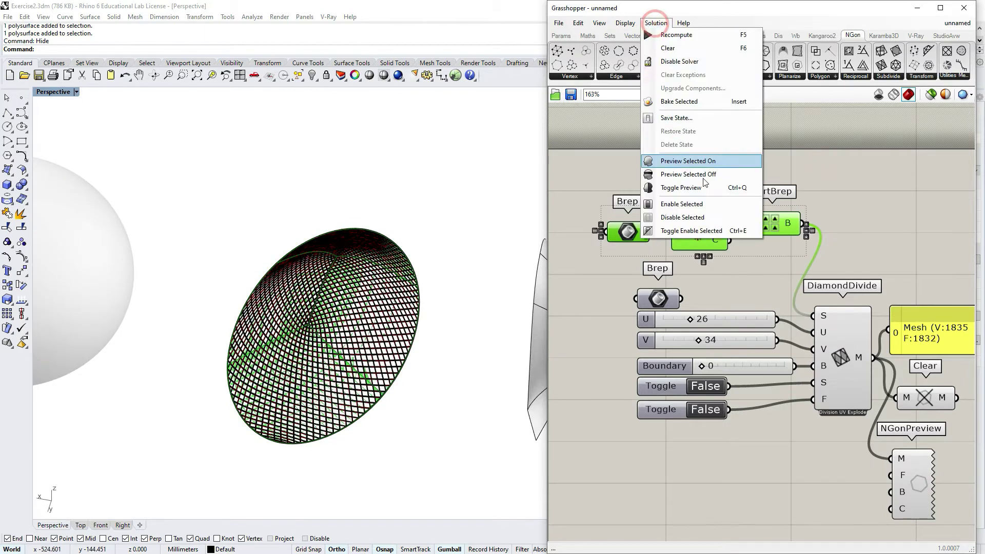
pyautogui.click(702, 173)
pyautogui.click(746, 176)
# - Connect the U slider to DiamondDivide's V input in place of the V slider and set U to 8
pyautogui.scroll(4, 293, 308)
pyautogui.moveTo(295, 310); pyautogui.dragTo(361, 395, button='right')
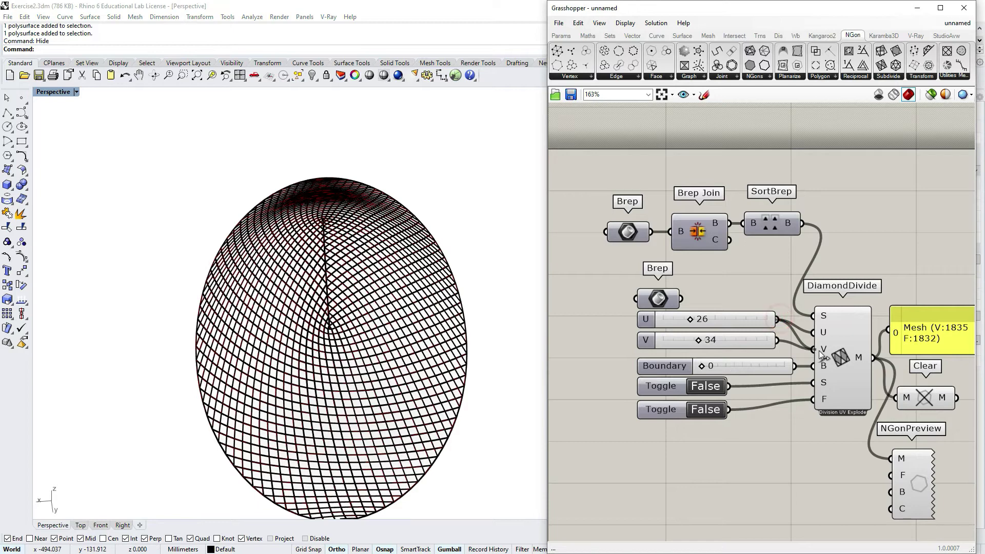
pyautogui.moveTo(777, 318); pyautogui.dragTo(816, 349)
pyautogui.moveTo(685, 318); pyautogui.dragTo(670, 321)
pyautogui.moveTo(348, 222); pyautogui.dragTo(408, 245, button='right')
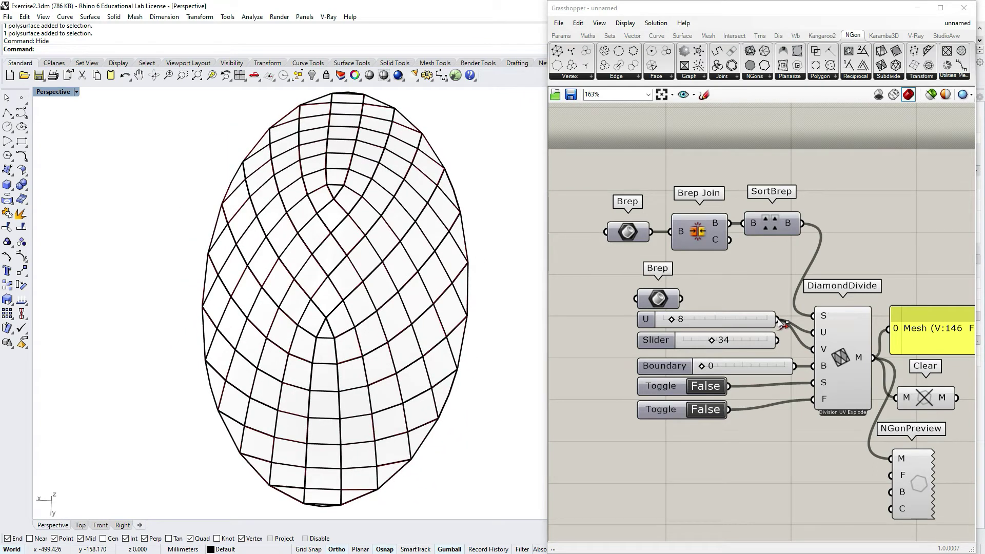
# - Disconnect the U slider from DiamondDivide's V input and set U to 16
pyautogui.keyDown('ctrl'); pyautogui.moveTo(779, 320); pyautogui.dragTo(810, 346); pyautogui.keyUp('ctrl')
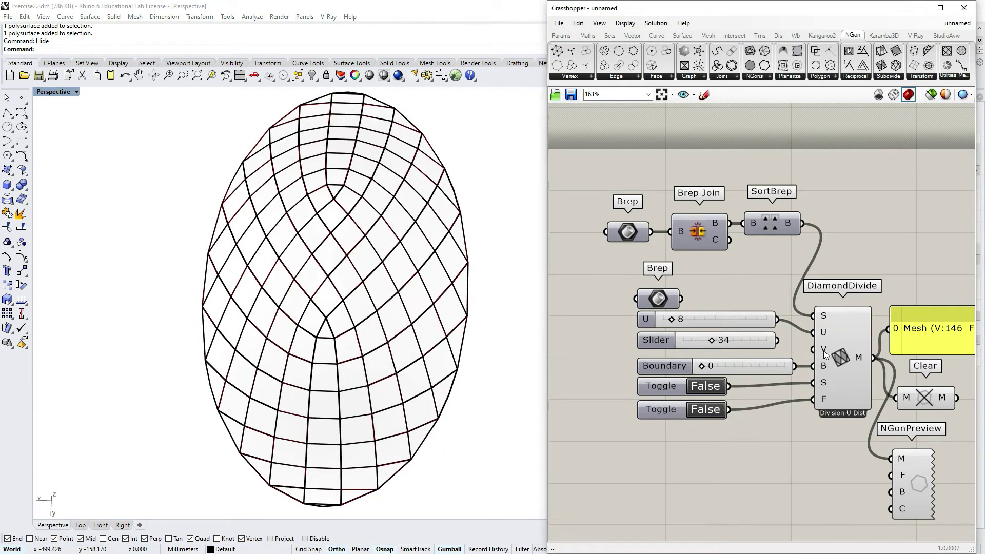
pyautogui.moveTo(668, 322); pyautogui.dragTo(684, 332)
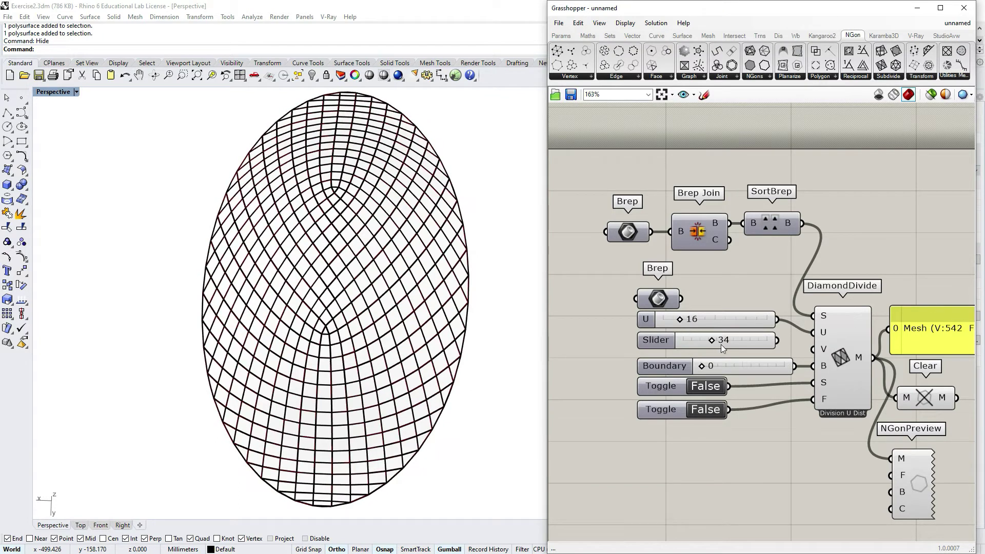
pyautogui.moveTo(756, 370); pyautogui.dragTo(716, 372, button='right')
pyautogui.moveTo(402, 394); pyautogui.dragTo(411, 329, button='right')
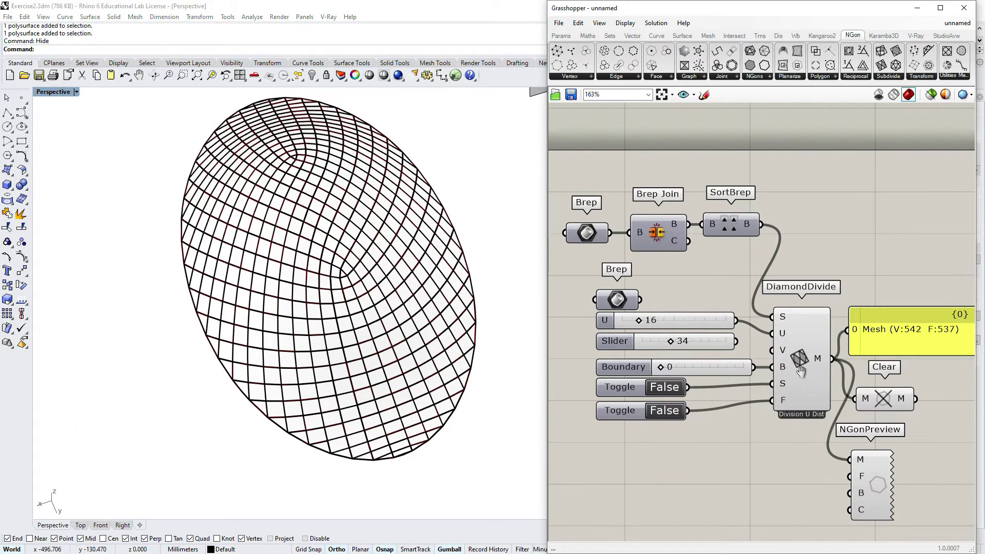
# - Try different U divisions on the sorted polysurface, including 20, ending with U at 10
pyautogui.scroll(1, 665, 340)
pyautogui.moveTo(615, 315)
pyautogui.mouseDown()
pyautogui.moveTo(629, 321)
pyautogui.moveTo(622, 317)
pyautogui.mouseUp()
pyautogui.moveTo(277, 287); pyautogui.dragTo(288, 255, button='right')
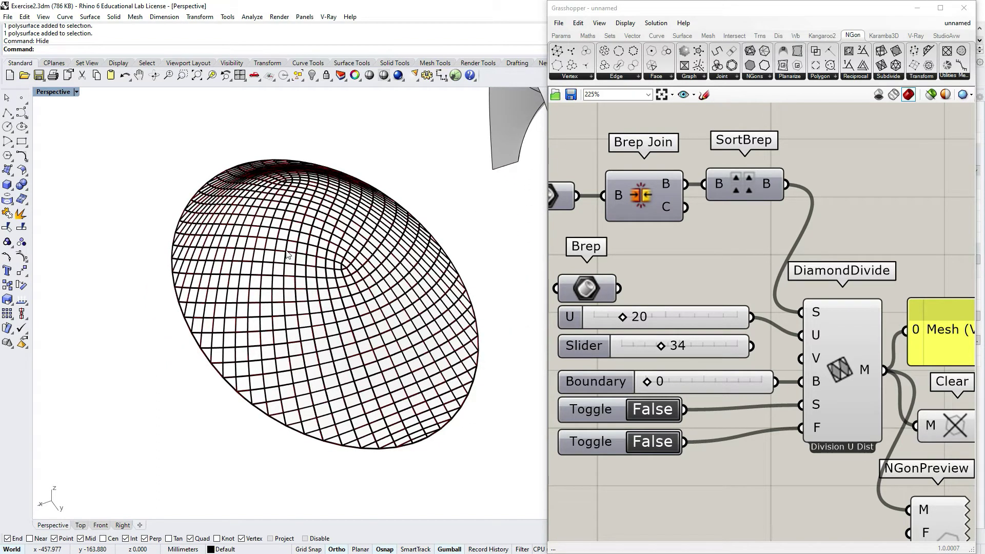
pyautogui.moveTo(288, 255); pyautogui.dragTo(328, 327, button='right')
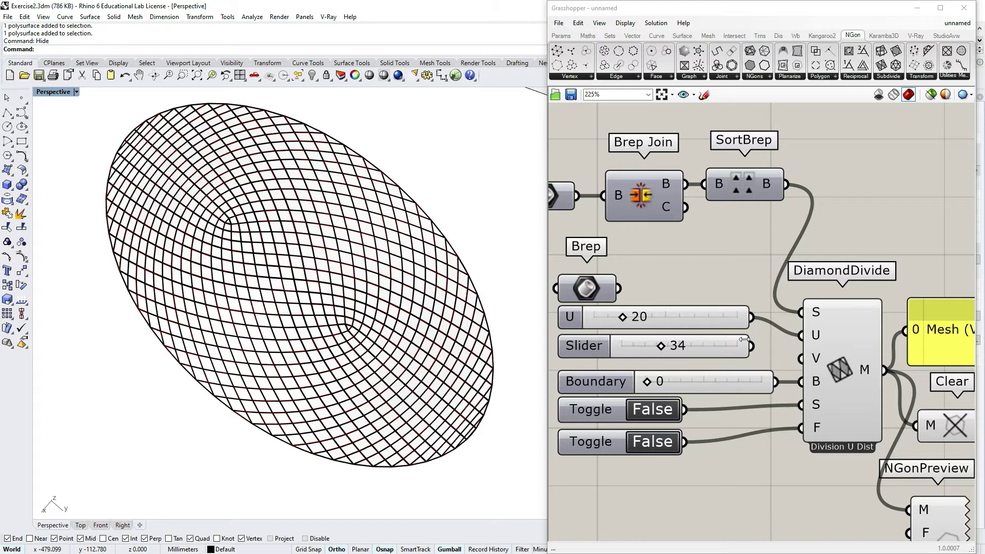
pyautogui.scroll(-2, 717, 352)
pyautogui.moveTo(641, 327)
pyautogui.mouseDown()
pyautogui.moveTo(652, 324)
pyautogui.moveTo(634, 325)
pyautogui.mouseUp()
pyautogui.moveTo(634, 324); pyautogui.dragTo(627, 325)
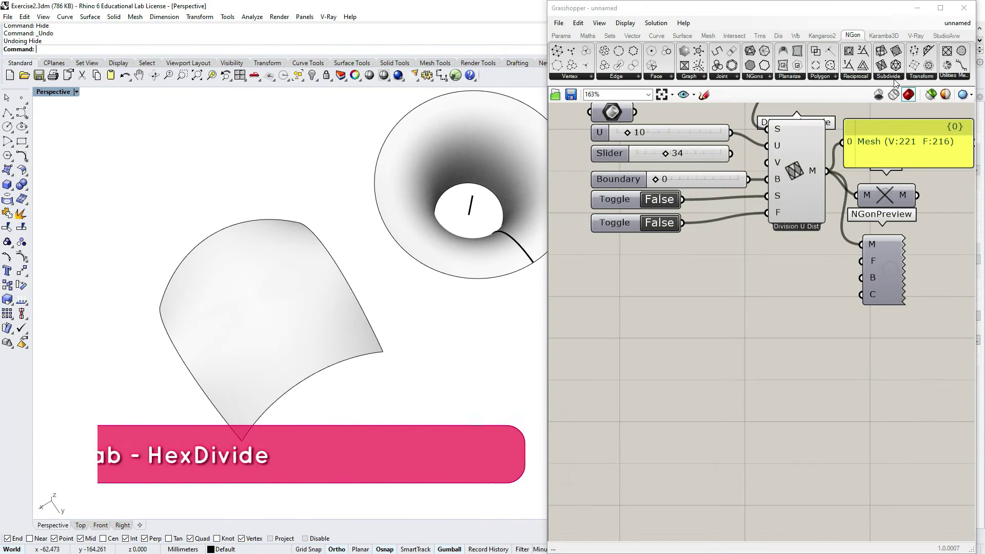
# - Place a HexDivide component on the canvas below DiamondDivide
pyautogui.click(893, 77)
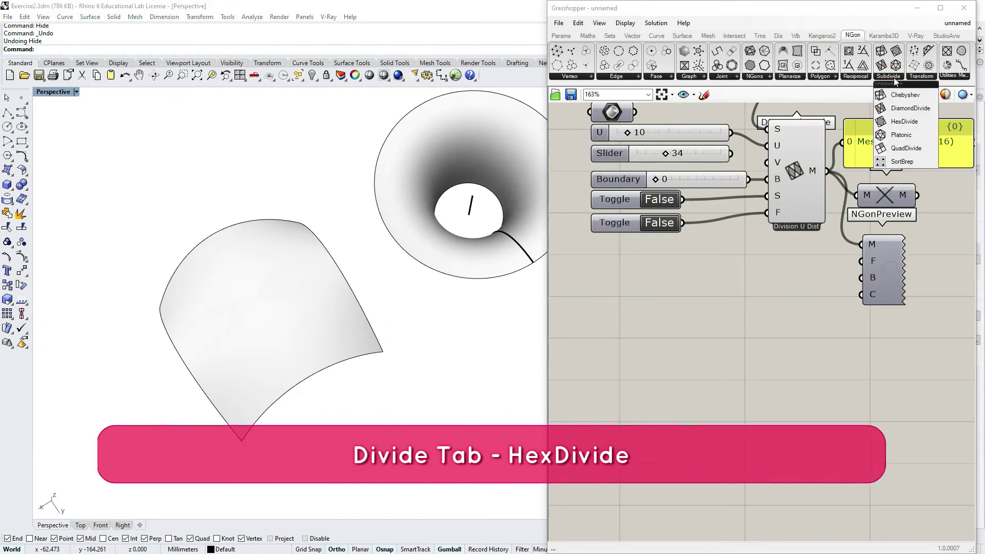
pyautogui.click(923, 122)
pyautogui.click(799, 395)
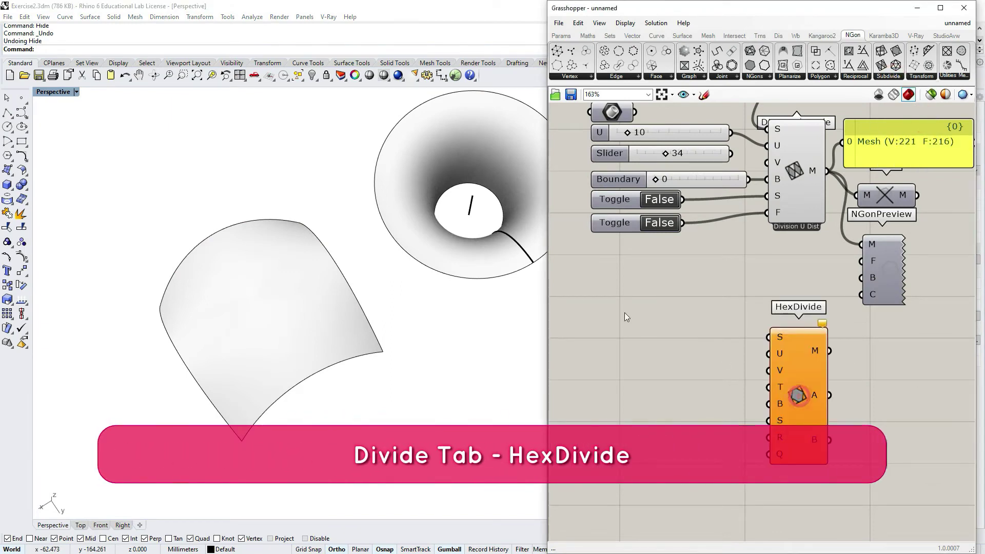
# - Add a Brep parameter referencing the open curved surface and connect it to HexDivide's S input
pyautogui.doubleClick(623, 312)
pyautogui.write('brep')
pyautogui.press('Return')
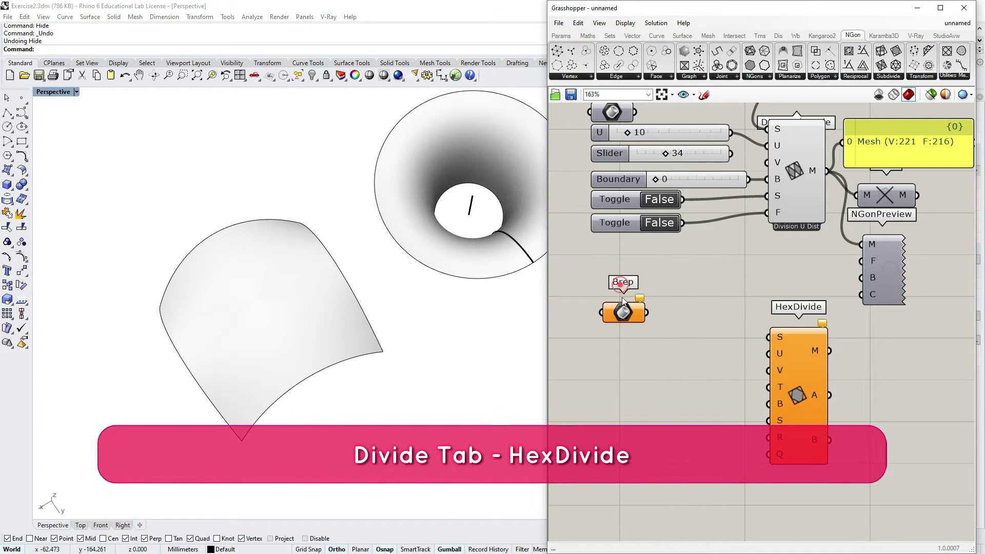
pyautogui.rightClick(626, 314)
pyautogui.click(683, 440)
pyautogui.click(308, 309)
pyautogui.moveTo(766, 336); pyautogui.dragTo(768, 337)
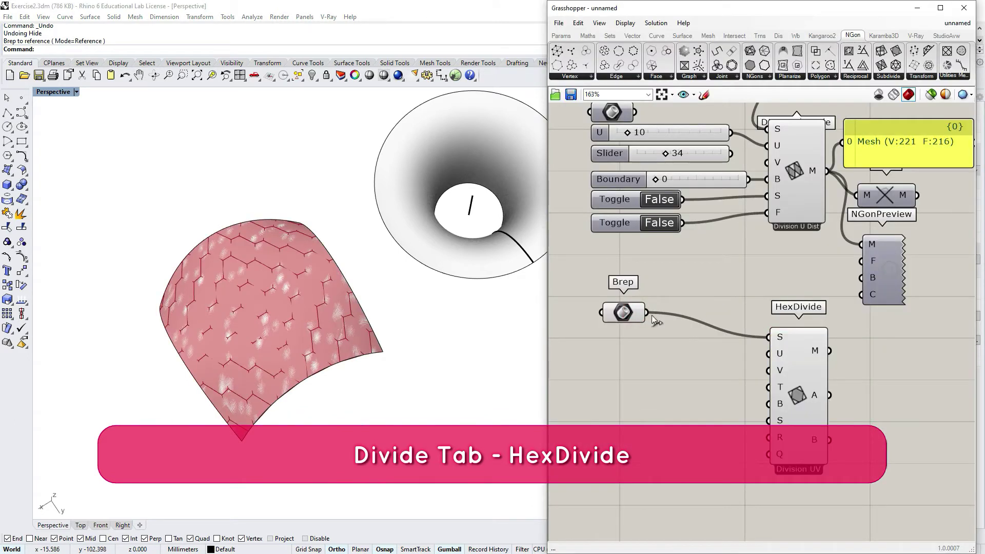
# - Turn off the new Brep parameter's preview and hide the source surface to expose the hexagonal mesh
pyautogui.moveTo(624, 312); pyautogui.dragTo(641, 337)
pyautogui.rightClick(640, 339)
pyautogui.click(659, 359)
pyautogui.click(291, 325)
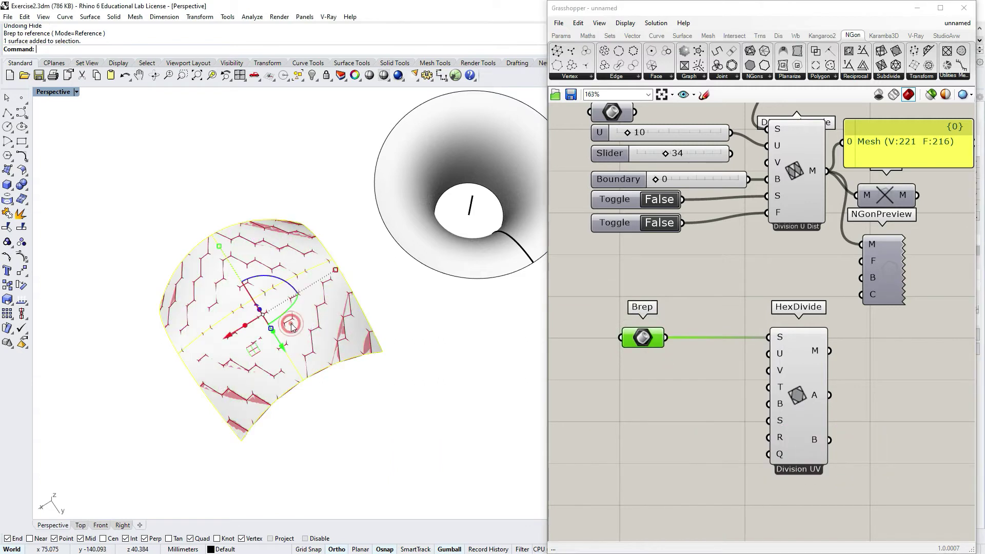
pyautogui.press('Return')
pyautogui.moveTo(278, 380); pyautogui.dragTo(276, 290, button='right')
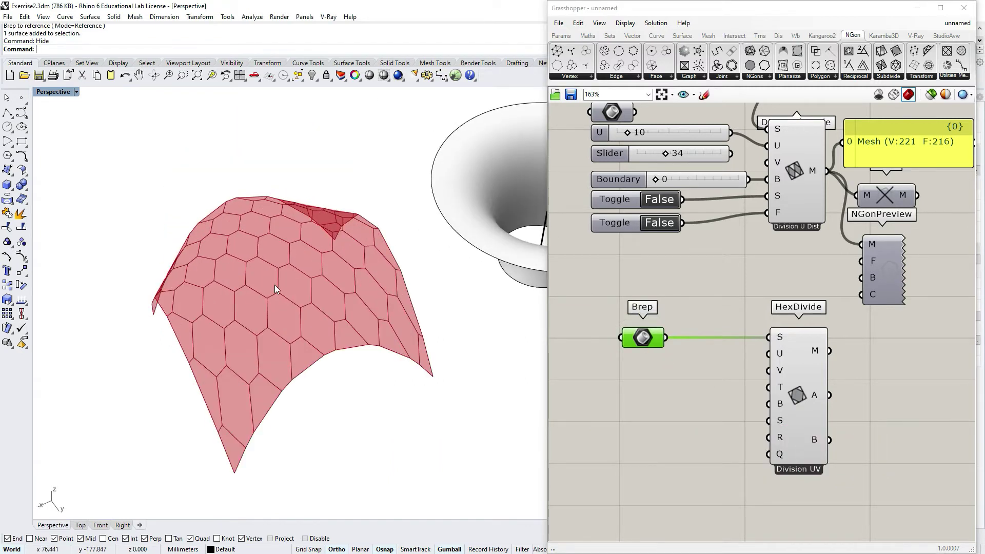
# - Add a Parameter number slider from 0.00 to 1, connect it to HexDivide's T input and set it to 0.37
pyautogui.doubleClick(672, 426)
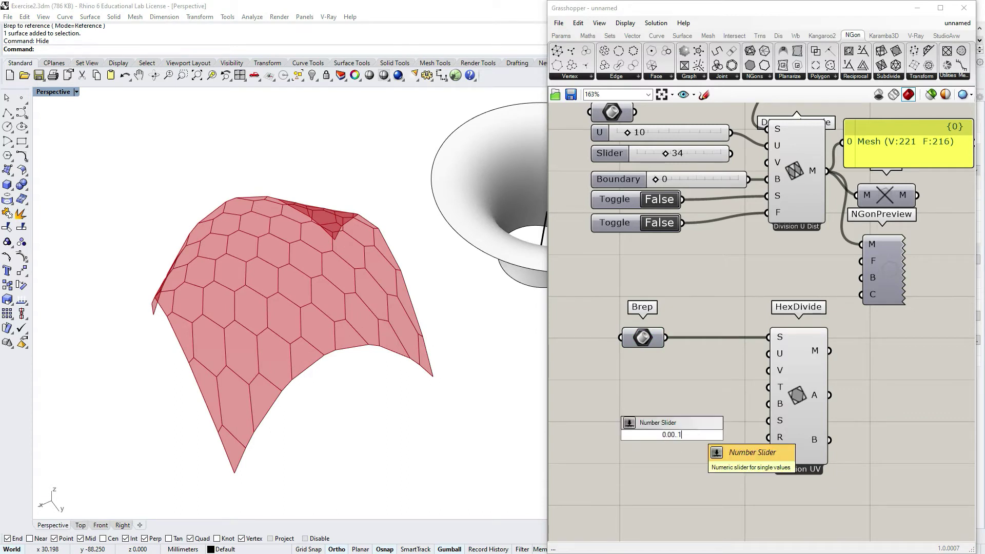
pyautogui.press('Return')
pyautogui.moveTo(711, 433); pyautogui.dragTo(768, 387)
pyautogui.moveTo(652, 397); pyautogui.dragTo(683, 394)
pyautogui.moveTo(381, 311); pyautogui.dragTo(379, 229, button='right')
pyautogui.scroll(-5, 378, 231)
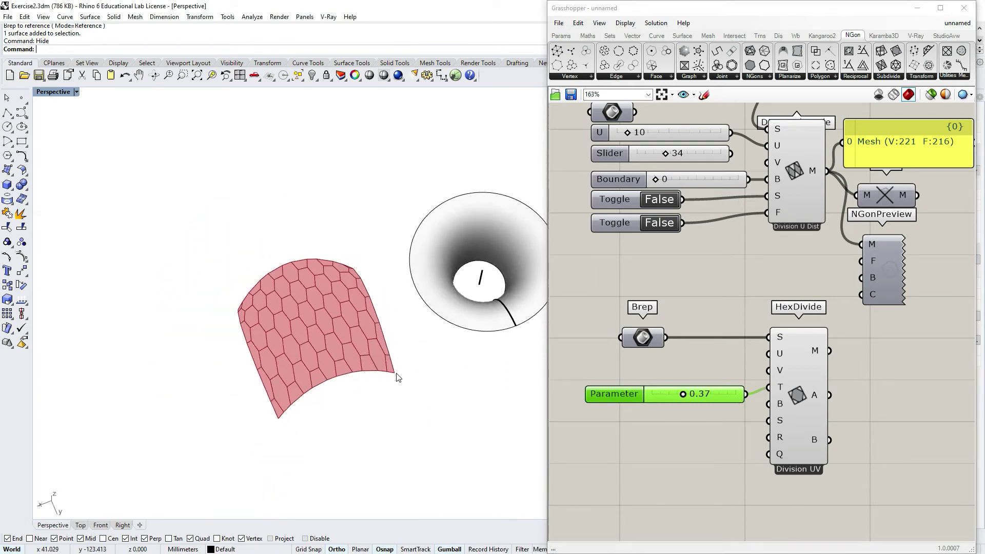
# - Add two integer sliders with value 40 and connect them to HexDivide's U and V inputs
pyautogui.scroll(3, 397, 377)
pyautogui.doubleClick(646, 359)
pyautogui.write('40')
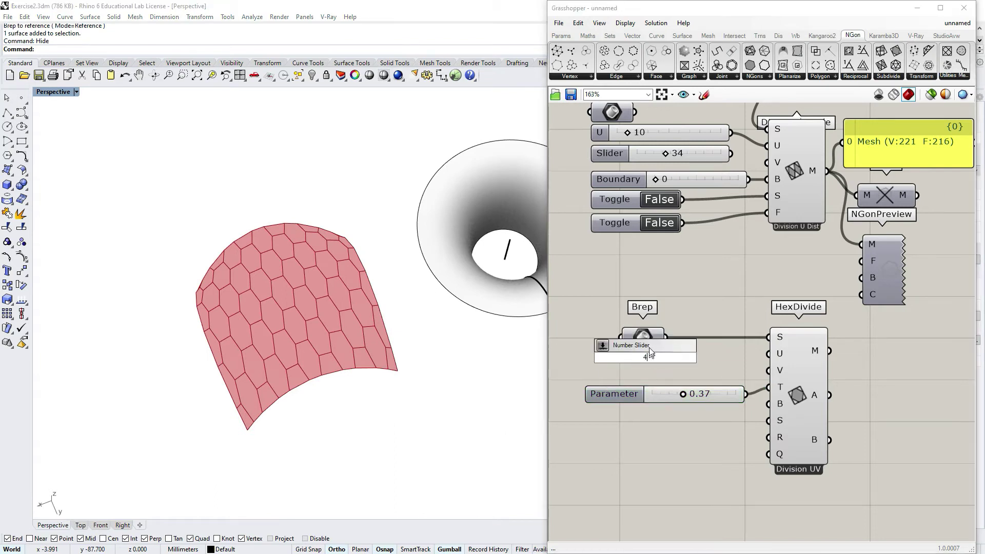
pyautogui.press('Return')
pyautogui.keyDown('alt'); pyautogui.moveTo(695, 361); pyautogui.dragTo(761, 354); pyautogui.keyUp('alt')
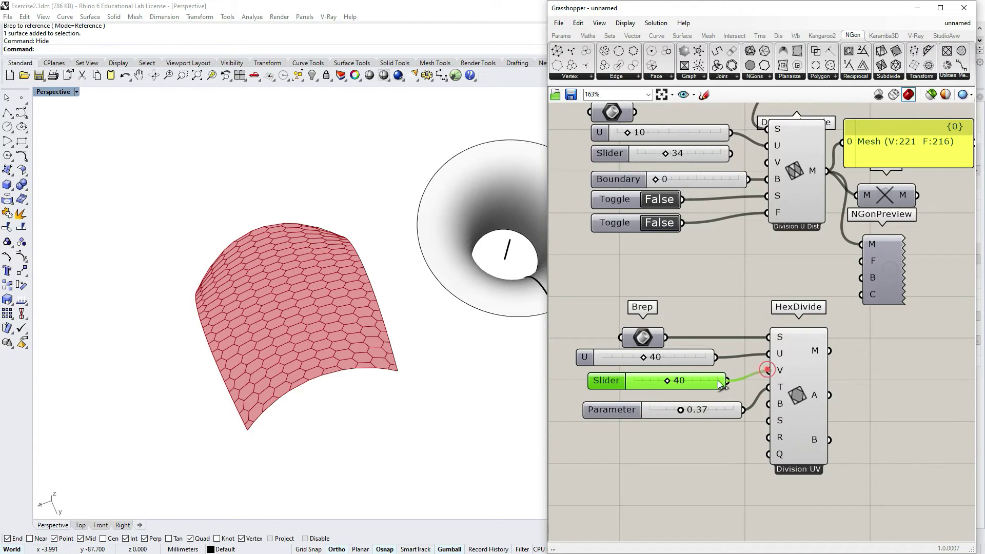
# - Set HexDivide's U divisions to 25 and V divisions to 14
pyautogui.scroll(3, 626, 348)
pyautogui.moveTo(652, 352); pyautogui.dragTo(628, 355)
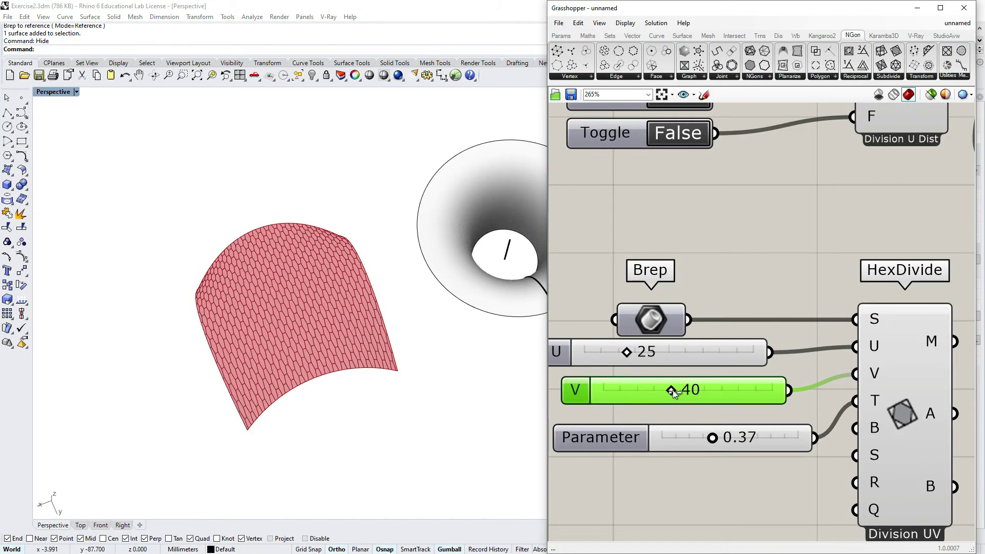
pyautogui.moveTo(670, 389); pyautogui.dragTo(627, 391)
# - Replace the Brep parameter's reference with the funnel-shaped surface and hide the source surface and its curves
pyautogui.scroll(-7, 334, 352)
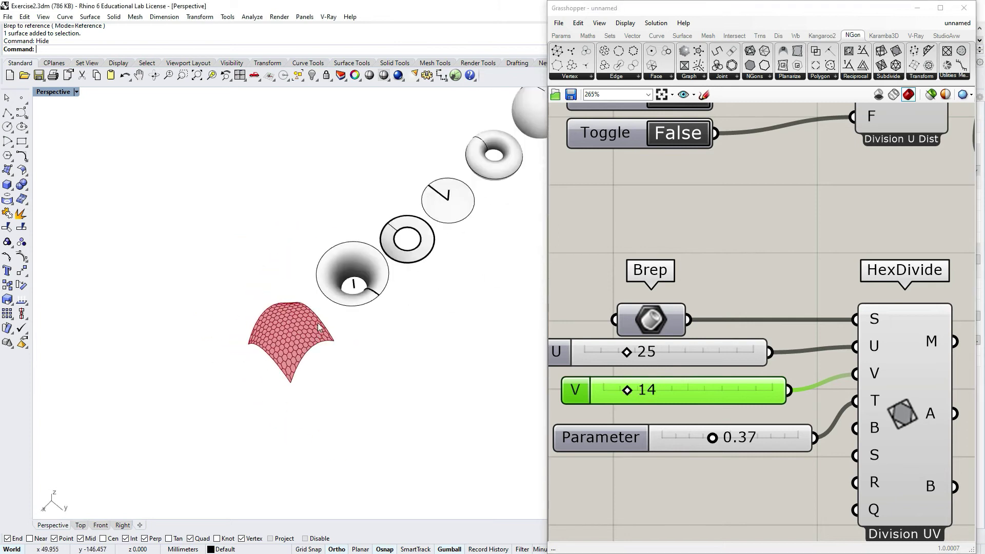
pyautogui.moveTo(323, 331); pyautogui.dragTo(375, 241, button='right')
pyautogui.scroll(6, 374, 240)
pyautogui.click(358, 261)
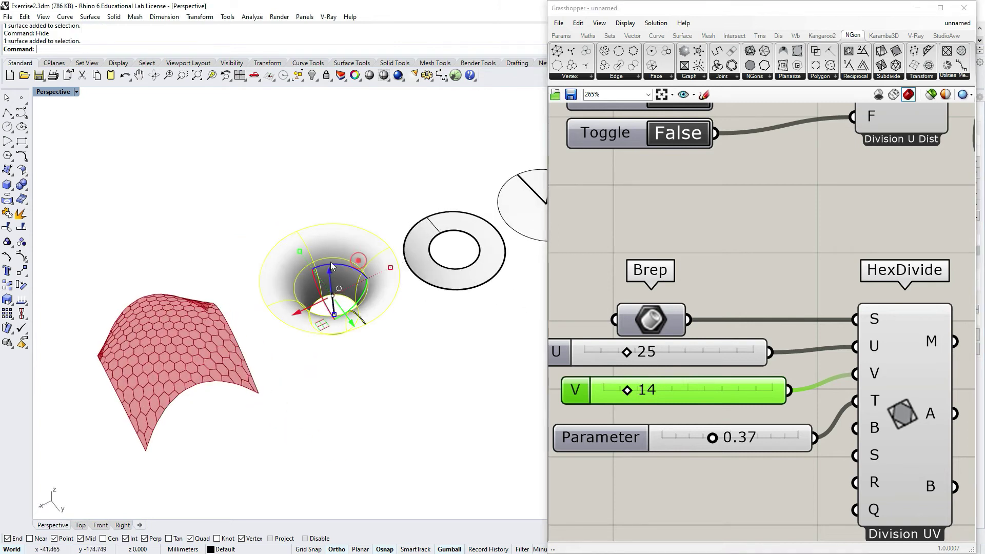
pyautogui.rightClick(657, 320)
pyautogui.click(708, 444)
pyautogui.moveTo(383, 384); pyautogui.dragTo(252, 251)
pyautogui.press('Return')
pyautogui.moveTo(340, 246); pyautogui.dragTo(359, 200, button='right')
pyautogui.scroll(6, 359, 211)
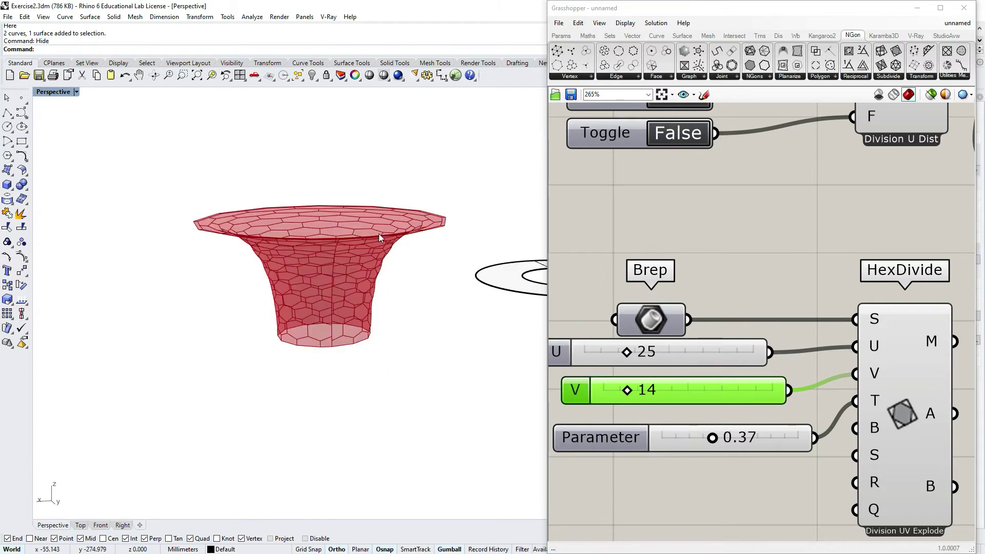
# - Set the funnel's hexagonal division to U 24 and V 4, with the T parameter at 0.36
pyautogui.moveTo(379, 233); pyautogui.dragTo(361, 149, button='right')
pyautogui.scroll(4, 359, 169)
pyautogui.moveTo(357, 220); pyautogui.dragTo(354, 200, button='right')
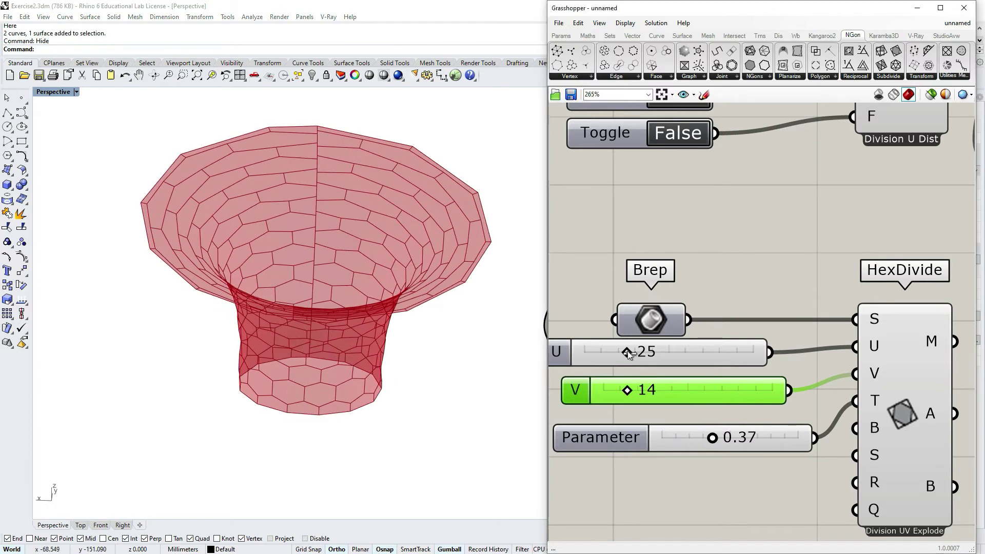
pyautogui.moveTo(627, 351); pyautogui.dragTo(625, 351)
pyautogui.moveTo(382, 134); pyautogui.dragTo(388, 183, button='right')
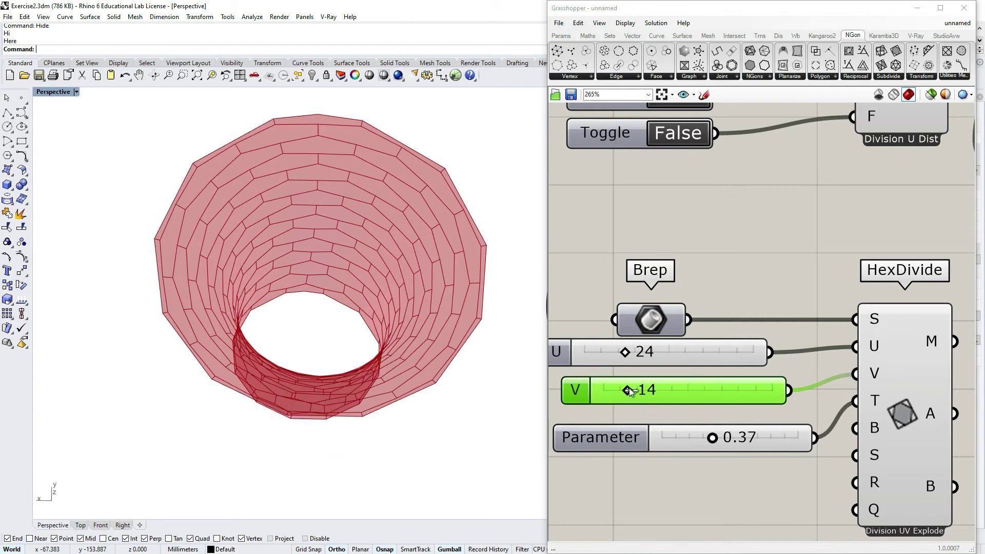
pyautogui.moveTo(629, 390); pyautogui.dragTo(610, 390)
pyautogui.moveTo(398, 259); pyautogui.dragTo(396, 360, button='right')
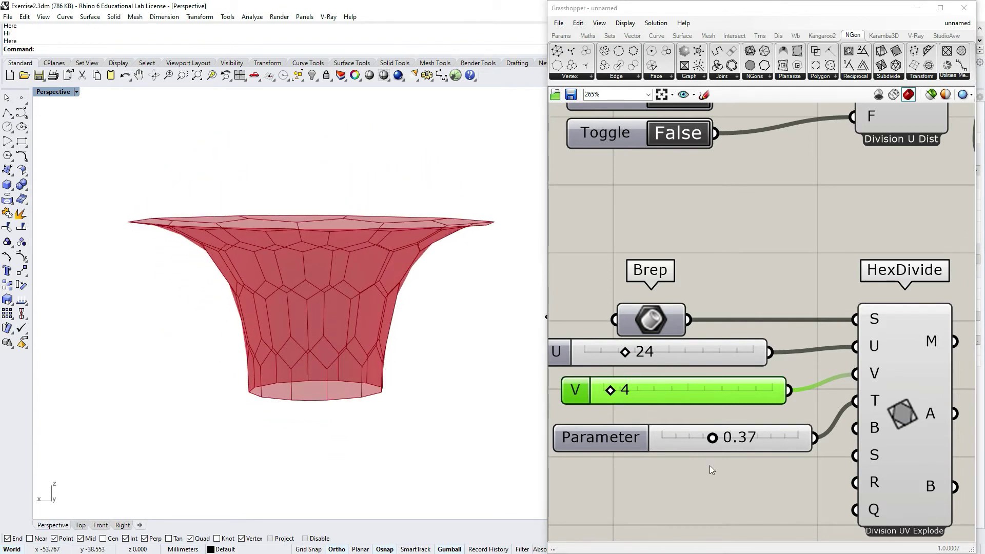
pyautogui.moveTo(715, 439)
pyautogui.mouseDown()
pyautogui.moveTo(755, 439)
pyautogui.moveTo(712, 440)
pyautogui.mouseUp()
# - Add an NGonPreview component fed by HexDivide's M output and set the T parameter to 0.40
pyautogui.moveTo(839, 377); pyautogui.dragTo(747, 329, button='right')
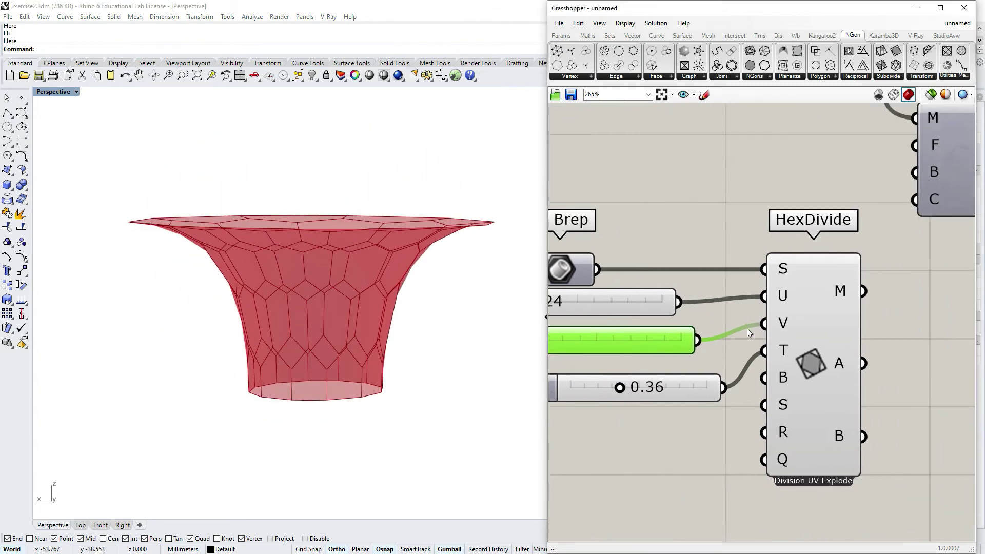
pyautogui.scroll(-1, 747, 328)
pyautogui.click(768, 77)
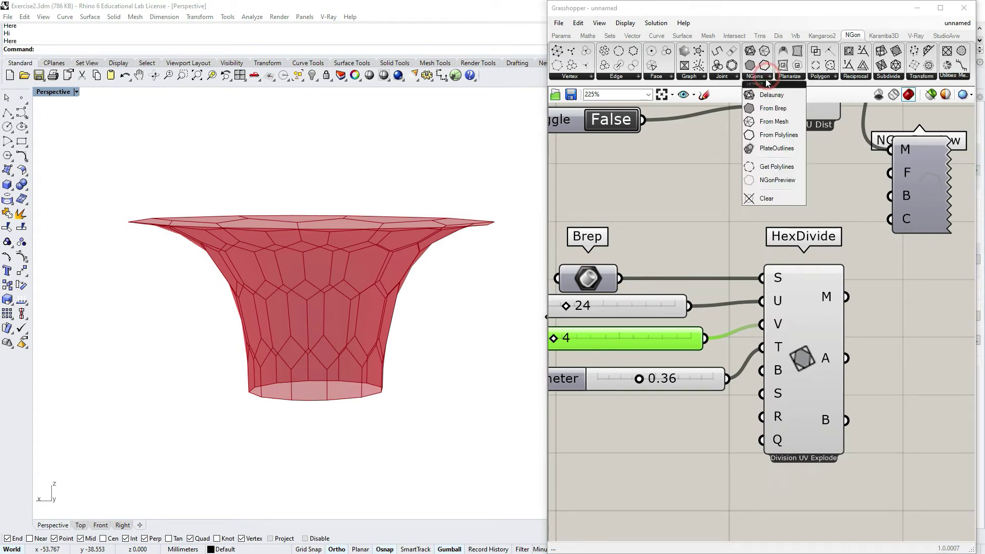
pyautogui.moveTo(790, 181); pyautogui.dragTo(941, 326)
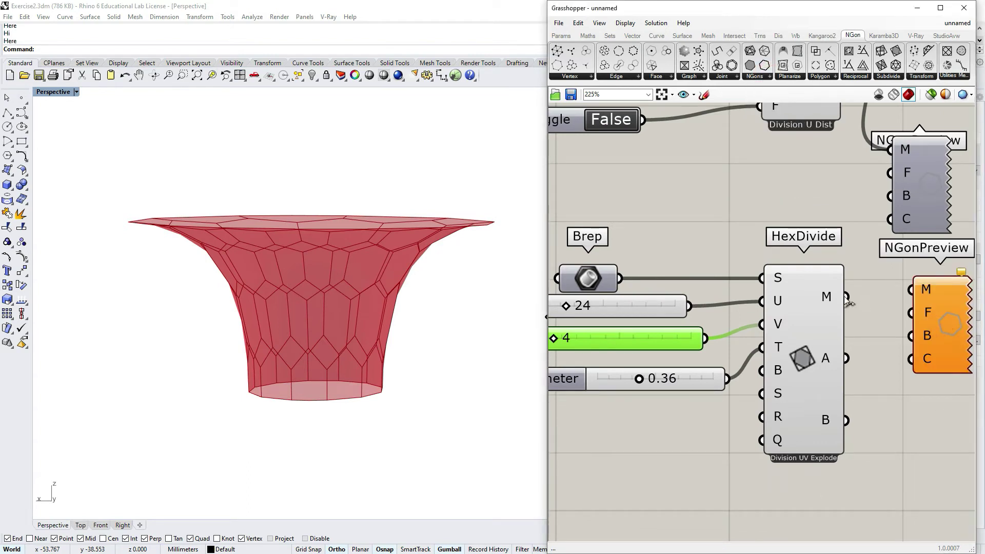
pyautogui.moveTo(846, 297); pyautogui.dragTo(910, 289)
pyautogui.moveTo(390, 390); pyautogui.dragTo(347, 254, button='right')
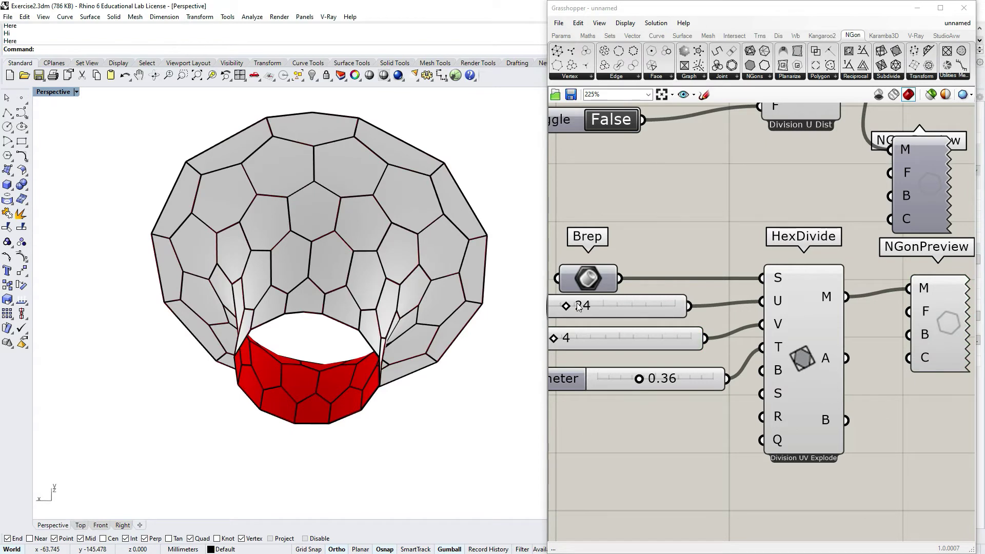
pyautogui.moveTo(639, 380)
pyautogui.mouseDown()
pyautogui.moveTo(652, 382)
pyautogui.moveTo(643, 379)
pyautogui.mouseUp()
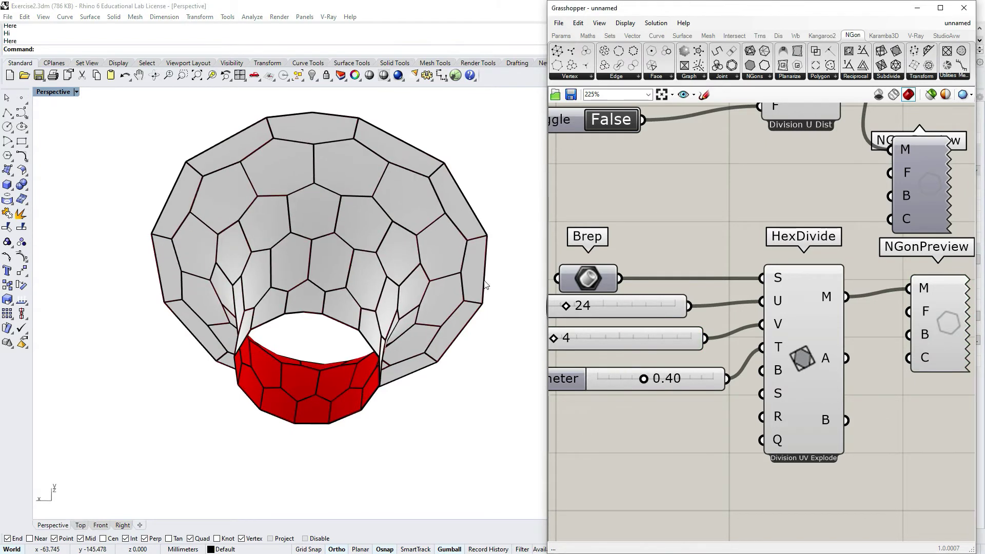
# - Reference the flat ring surface in the Brep parameter and hide the source ring with its curves
pyautogui.moveTo(295, 318); pyautogui.dragTo(303, 385, button='right')
pyautogui.scroll(-7, 292, 364)
pyautogui.click(431, 288)
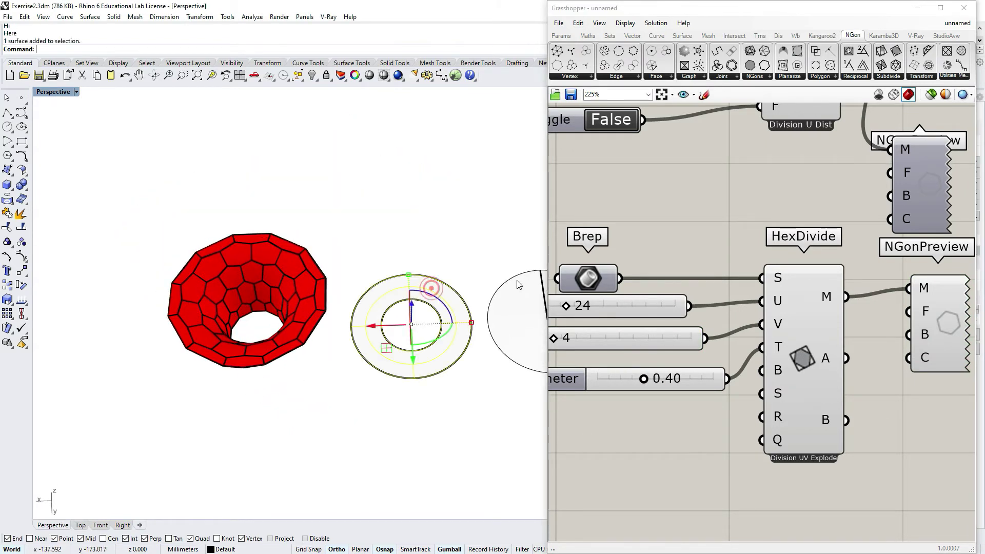
pyautogui.rightClick(575, 276)
pyautogui.rightClick(575, 280)
pyautogui.click(649, 398)
pyautogui.moveTo(458, 234); pyautogui.dragTo(389, 371)
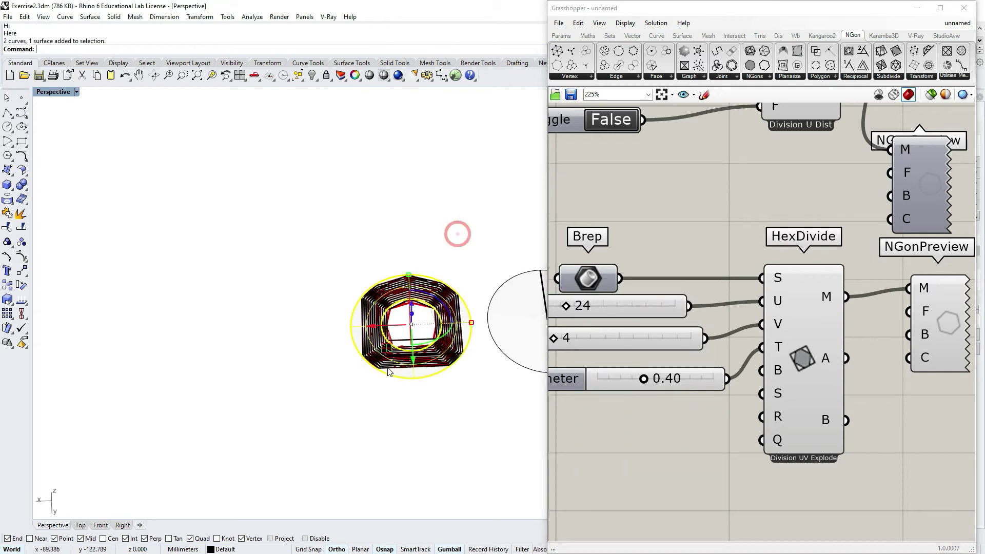
pyautogui.press('Return')
pyautogui.keyDown('shift'); pyautogui.moveTo(306, 321); pyautogui.dragTo(209, 332, button='right'); pyautogui.keyUp('shift')
# - Raise the ring's V divisions to 76 and lower its U divisions to 10
pyautogui.moveTo(549, 333); pyautogui.dragTo(604, 337, button='right')
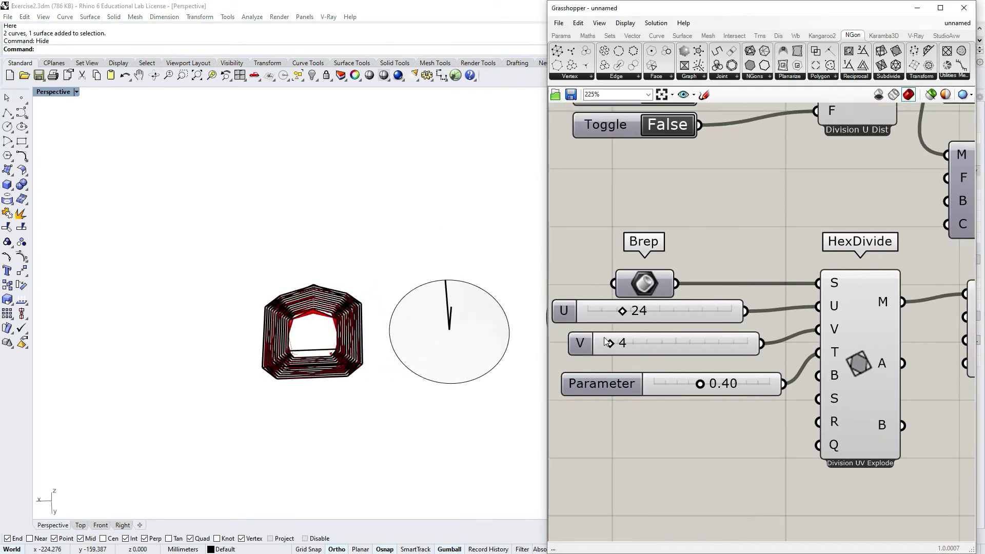
pyautogui.moveTo(611, 347); pyautogui.dragTo(711, 354)
pyautogui.moveTo(922, 367); pyautogui.dragTo(879, 360, button='right')
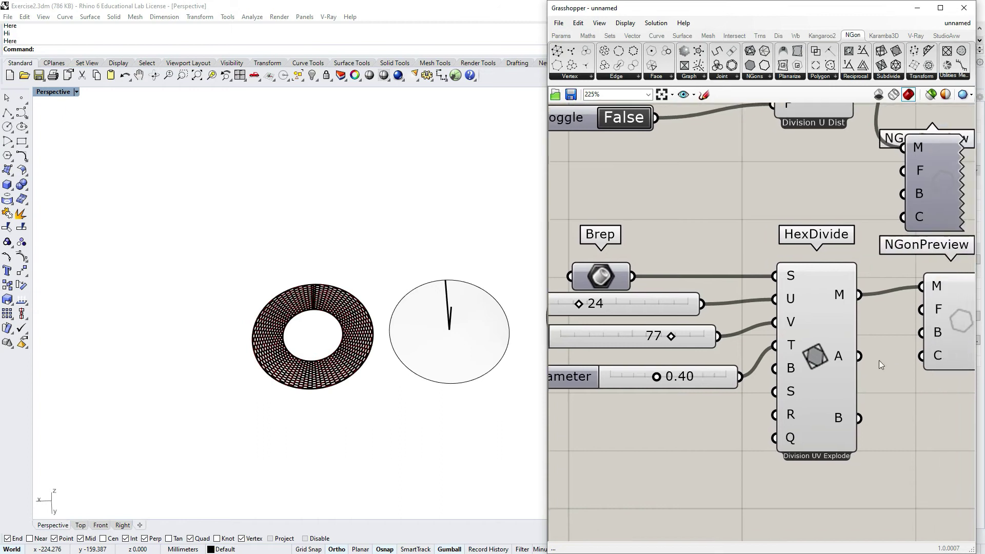
pyautogui.scroll(3, 353, 324)
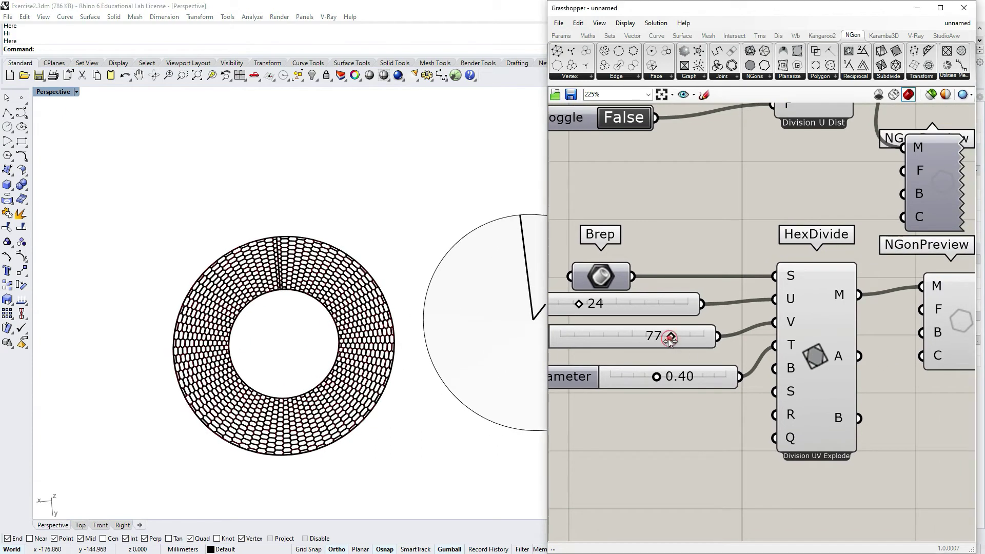
pyautogui.moveTo(668, 339); pyautogui.dragTo(669, 336)
pyautogui.moveTo(583, 304); pyautogui.dragTo(560, 304)
pyautogui.scroll(2, 320, 356)
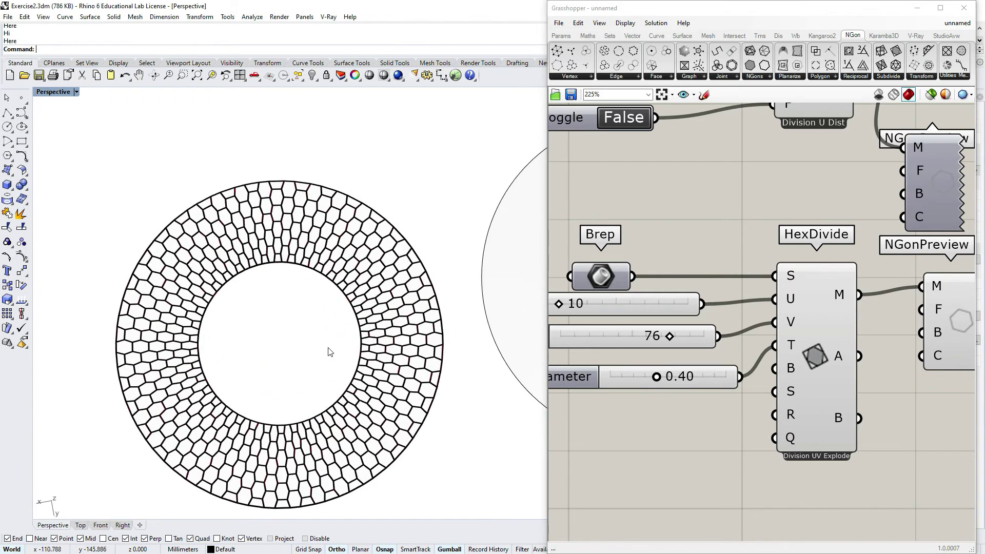
# - Reference the circular surface beside the ring in HexDivide's Brep parameter
pyautogui.scroll(-4, 325, 347)
pyautogui.click(444, 308)
pyautogui.scroll(-1, 590, 292)
pyautogui.rightClick(609, 274)
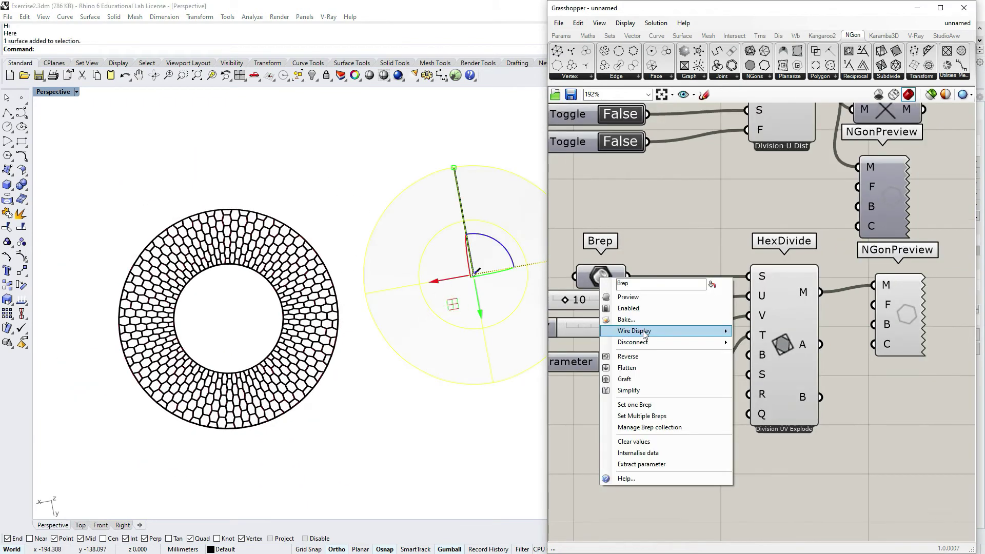
pyautogui.click(652, 402)
pyautogui.click(454, 420)
pyautogui.scroll(-2, 313, 362)
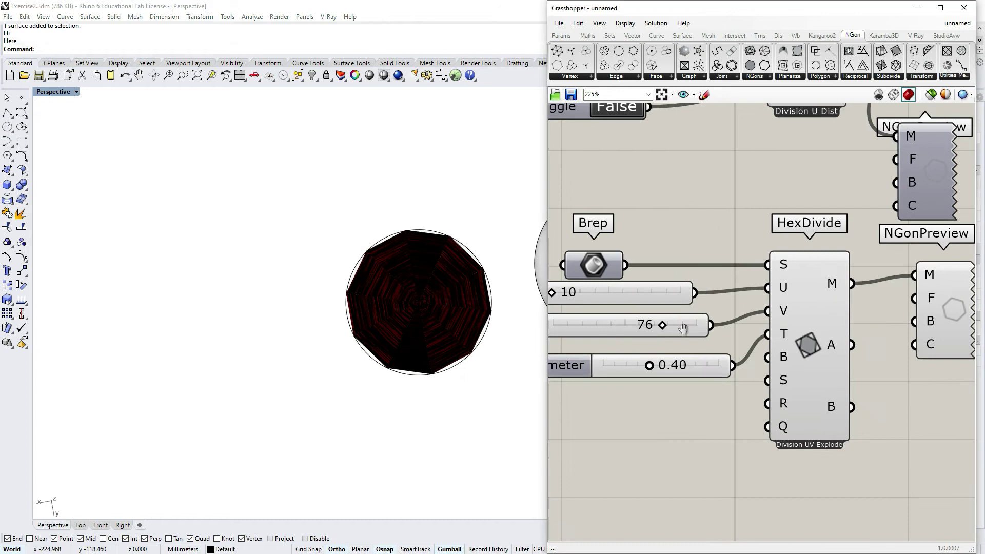
# - Set the circular surface's divisions to V 12 and U 18
pyautogui.scroll(1, 640, 292)
pyautogui.moveTo(772, 325); pyautogui.dragTo(672, 295)
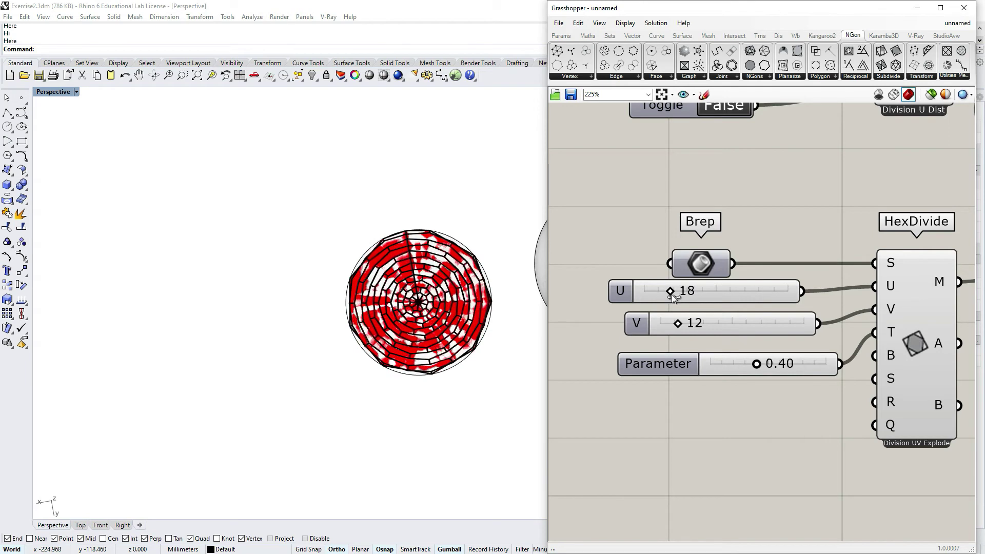
pyautogui.moveTo(829, 343); pyautogui.dragTo(768, 339, button='right')
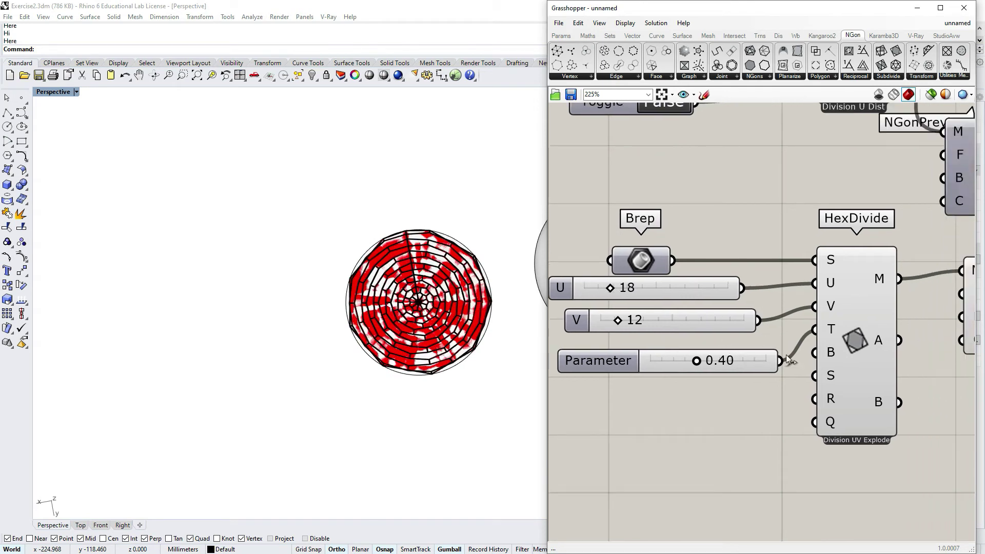
# - Hide the circular source surface and its curves, leaving only the mesh preview displayed
pyautogui.scroll(2, 472, 328)
pyautogui.moveTo(491, 176); pyautogui.dragTo(261, 399)
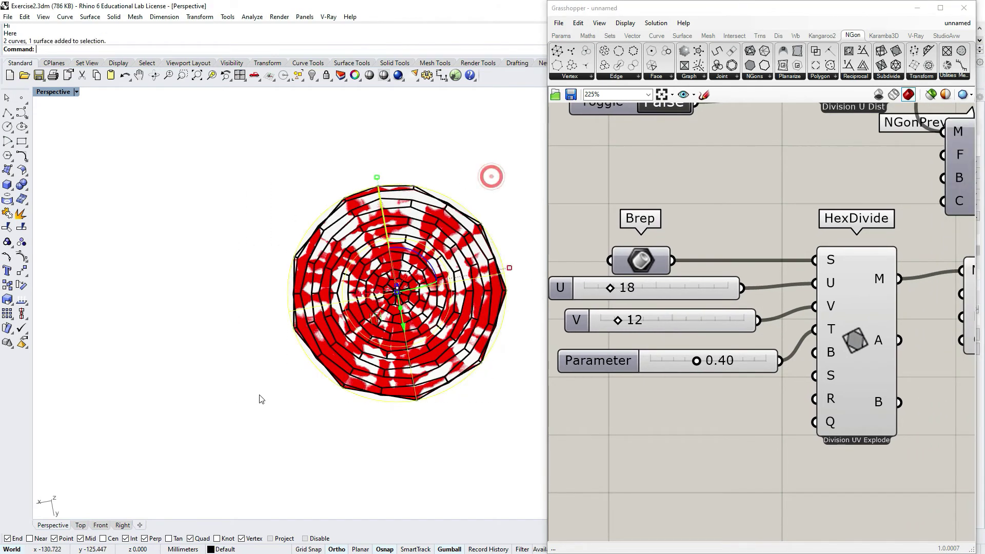
pyautogui.press('Return')
pyautogui.scroll(4, 482, 365)
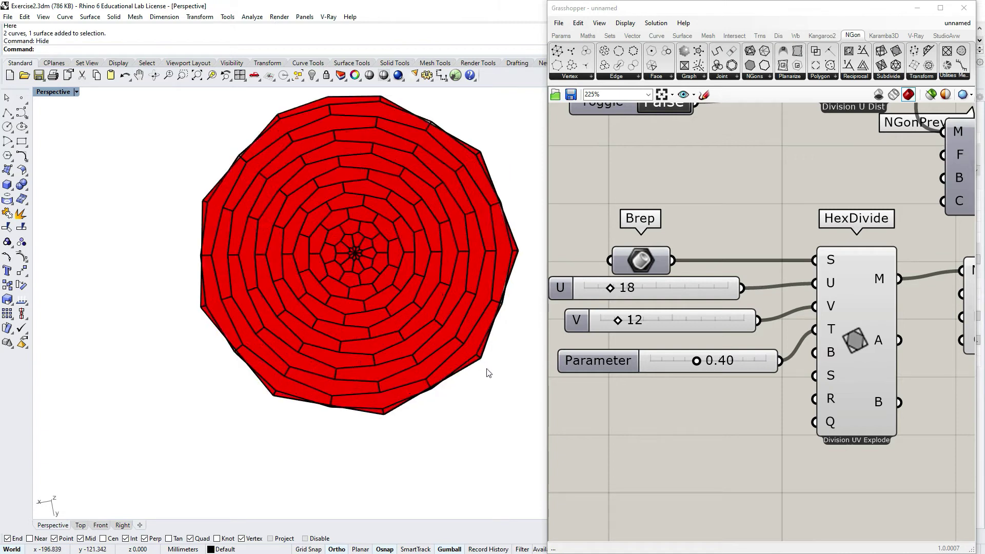
pyautogui.moveTo(382, 367); pyautogui.dragTo(362, 366, button='right')
pyautogui.keyDown('shift'); pyautogui.moveTo(428, 337); pyautogui.dragTo(368, 359, button='right'); pyautogui.keyUp('shift')
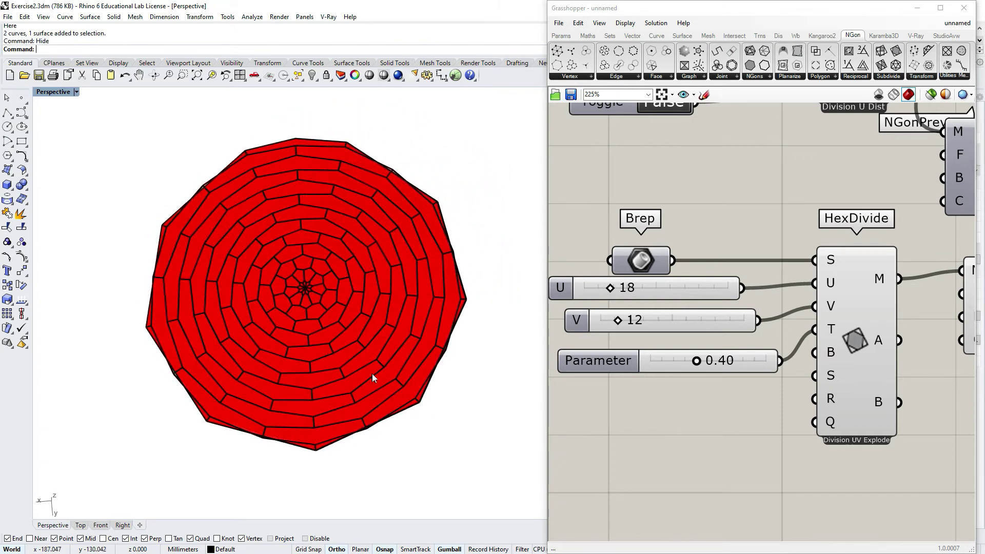
# - Reduce the V divisions to 4 and set the T parameter to 0.34 for the circular surface
pyautogui.moveTo(696, 360)
pyautogui.mouseDown()
pyautogui.moveTo(686, 362)
pyautogui.moveTo(707, 364)
pyautogui.moveTo(692, 366)
pyautogui.mouseUp()
pyautogui.moveTo(620, 322)
pyautogui.mouseDown()
pyautogui.moveTo(634, 323)
pyautogui.moveTo(611, 326)
pyautogui.mouseUp()
pyautogui.moveTo(691, 364); pyautogui.dragTo(690, 364)
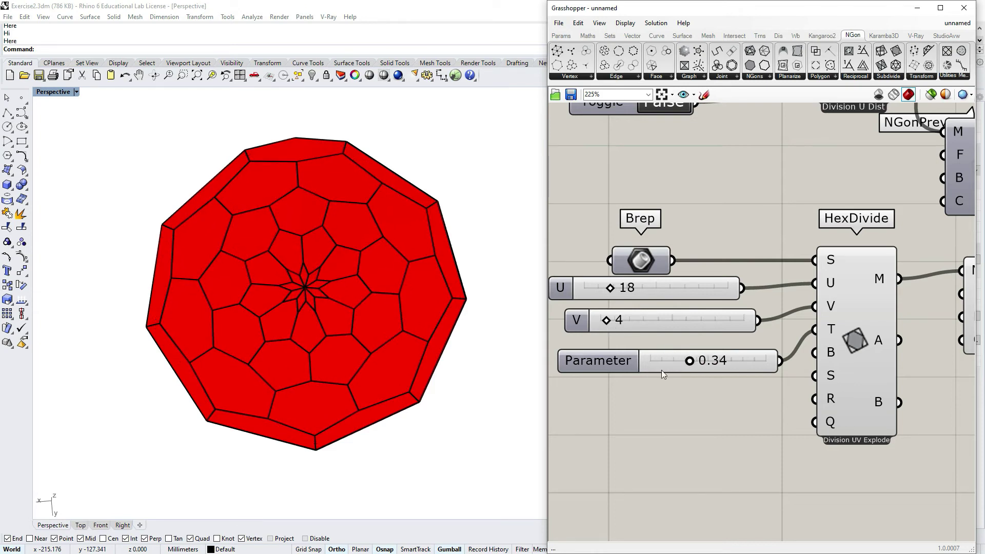
# - Reference the torus in the Brep parameter, hide the source torus and inspect its hexagonal mesh from the side
pyautogui.scroll(-5, 238, 347)
pyautogui.moveTo(237, 348)
pyautogui.mouseDown(button='right')
pyautogui.moveTo(270, 340)
pyautogui.moveTo(256, 347)
pyautogui.mouseUp(button='right')
pyautogui.scroll(-5, 256, 347)
pyautogui.scroll(4, 426, 333)
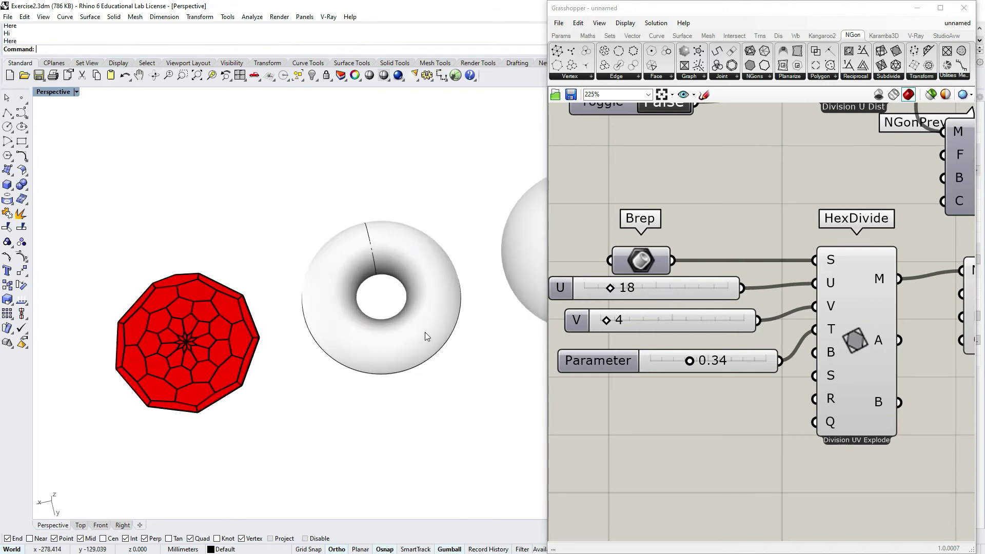
pyautogui.rightClick(640, 257)
pyautogui.click(704, 380)
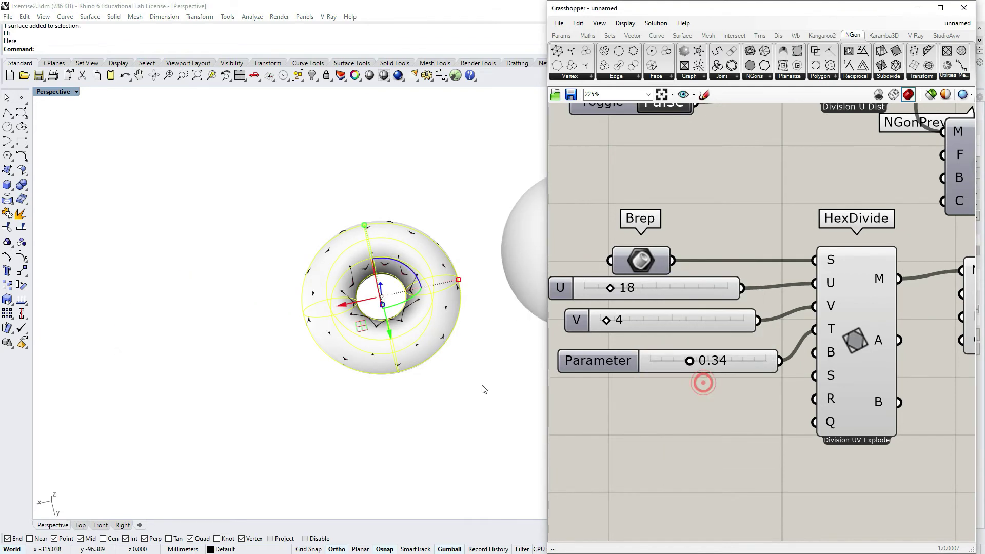
pyautogui.press('Return')
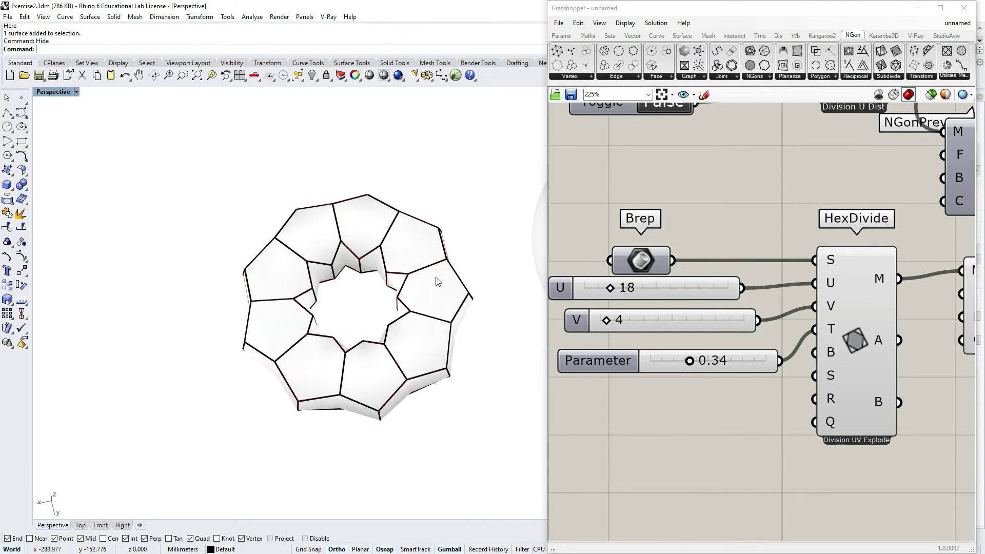
pyautogui.moveTo(436, 282); pyautogui.dragTo(429, 442, button='right')
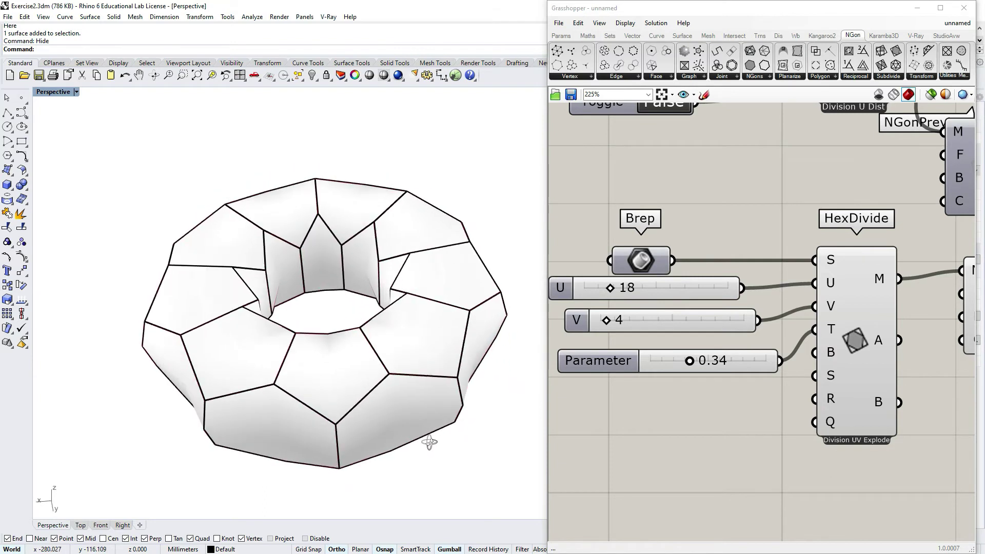
pyautogui.scroll(-2, 660, 377)
pyautogui.scroll(1, 755, 401)
pyautogui.moveTo(756, 402); pyautogui.dragTo(768, 401, button='right')
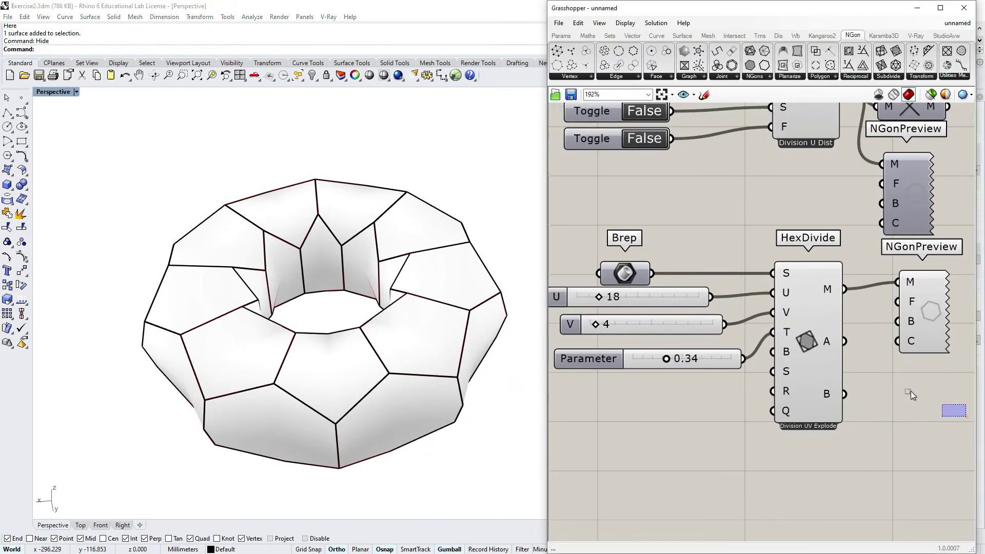
# - Move the HexDivide component group lower on the canvas and set the torus divisions to U 50, V 30 and T 0.40
pyautogui.moveTo(910, 391); pyautogui.dragTo(627, 260)
pyautogui.moveTo(802, 356); pyautogui.dragTo(803, 407)
pyautogui.click(736, 206)
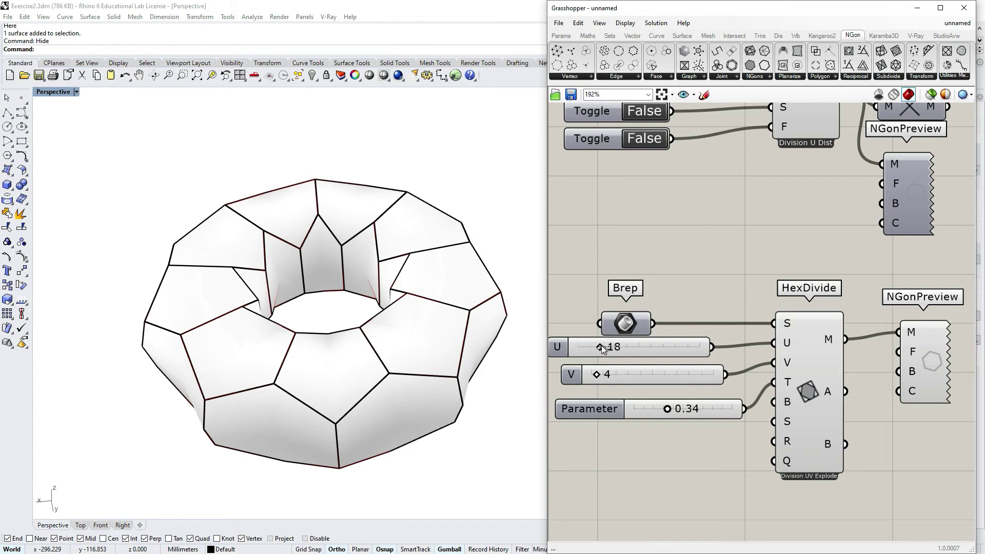
pyautogui.moveTo(601, 347); pyautogui.dragTo(638, 350)
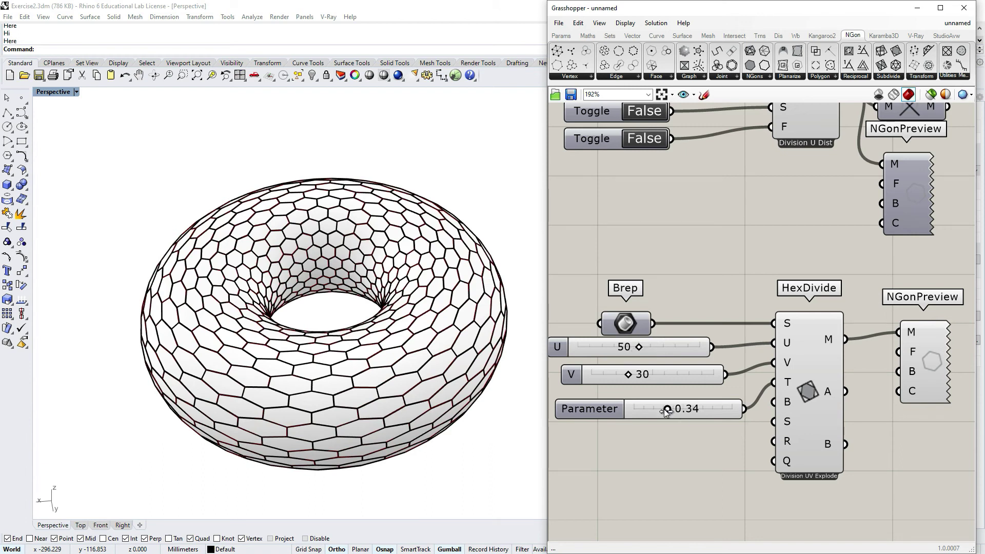
pyautogui.moveTo(666, 412)
pyautogui.mouseDown()
pyautogui.moveTo(652, 408)
pyautogui.moveTo(697, 414)
pyautogui.moveTo(674, 413)
pyautogui.mouseUp()
# - Reference the sphere as the single Brep feeding HexDivide
pyautogui.scroll(-5, 116, 250)
pyautogui.moveTo(216, 259); pyautogui.dragTo(318, 275, button='right')
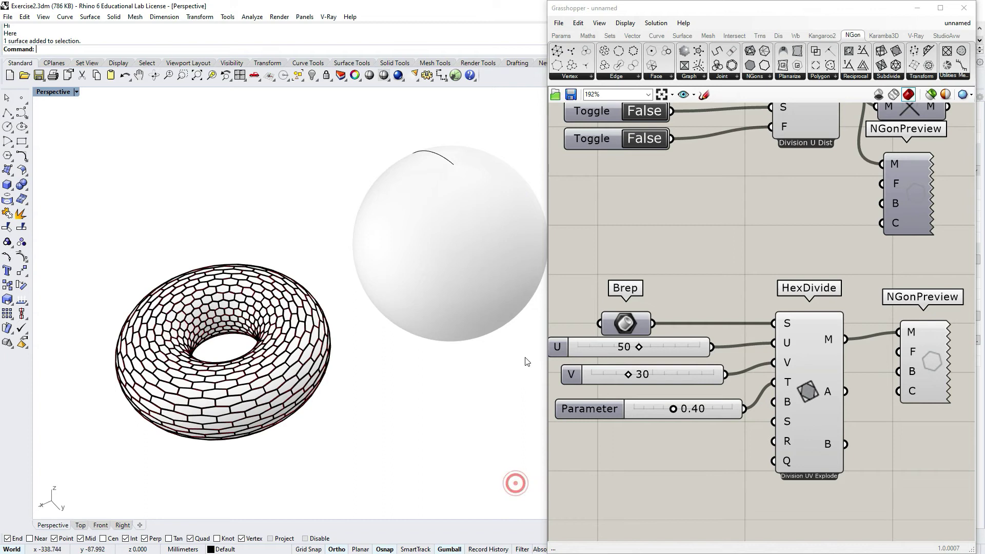
pyautogui.rightClick(636, 328)
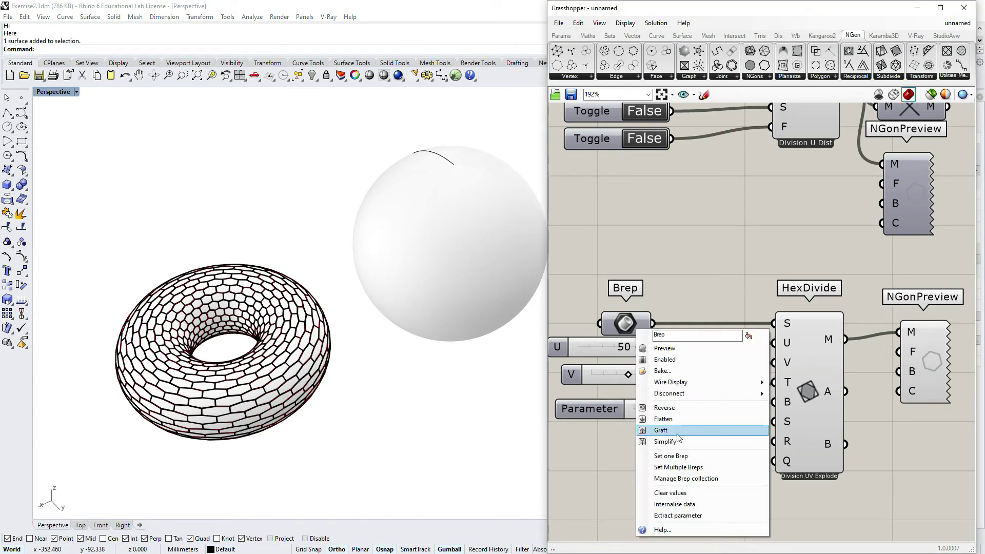
pyautogui.click(685, 457)
pyautogui.click(496, 266)
pyautogui.scroll(-5, 488, 411)
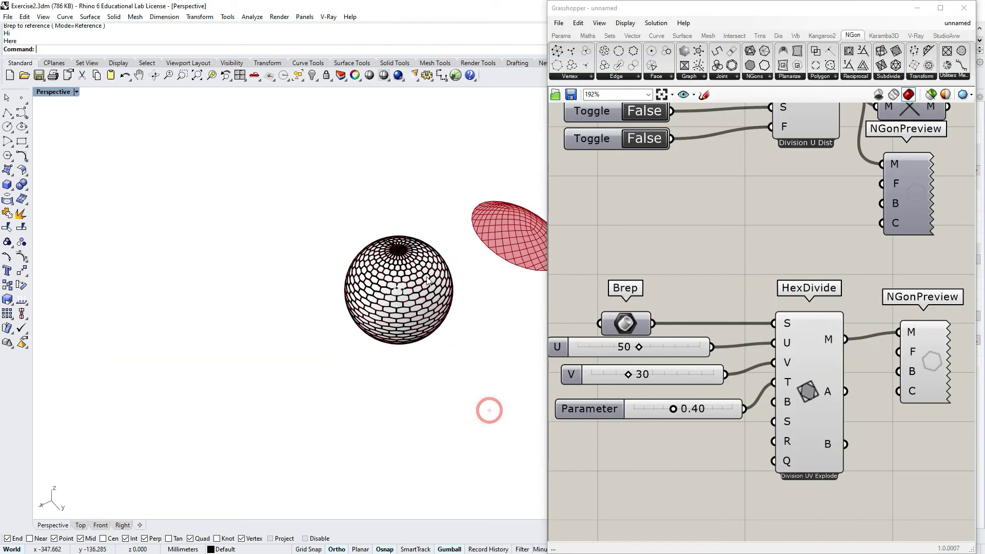
# - Hide the source sphere and inspect its hexagonal mesh from the side and around the pole
pyautogui.scroll(5, 436, 264)
pyautogui.click(432, 347)
pyautogui.write('Hide')
pyautogui.press('Return')
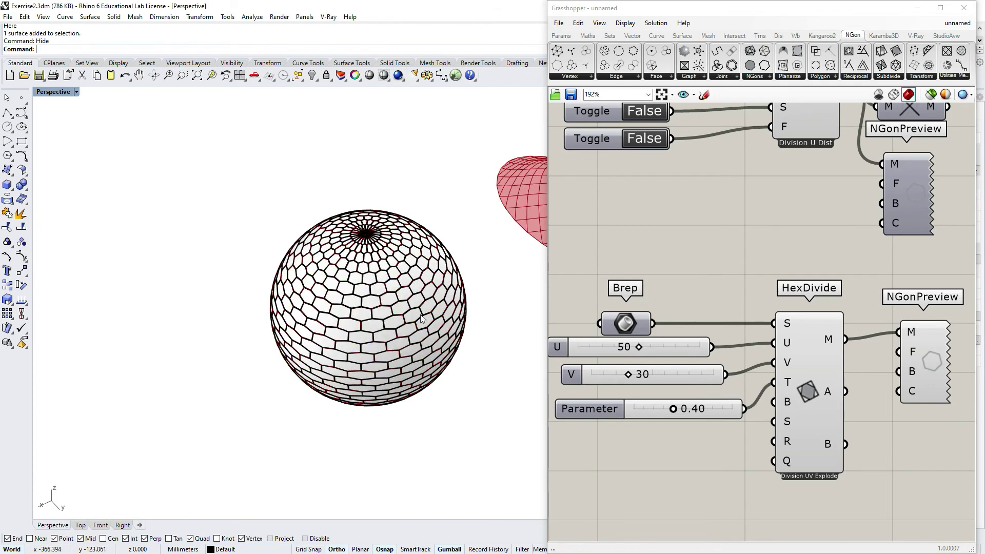
pyautogui.scroll(4, 377, 261)
pyautogui.moveTo(373, 267); pyautogui.dragTo(344, 205, button='right')
pyautogui.scroll(-4, 333, 215)
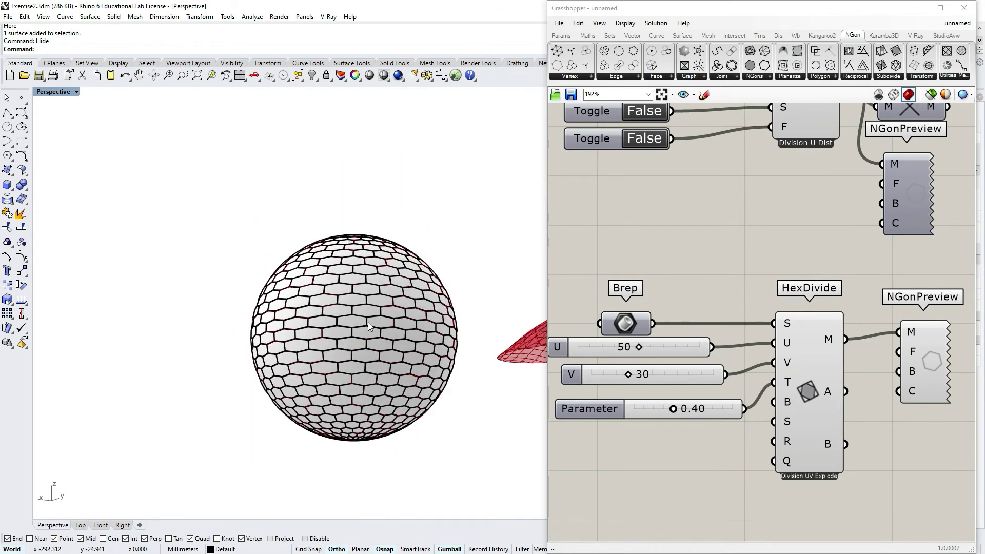
pyautogui.scroll(4, 378, 358)
pyautogui.moveTo(379, 358); pyautogui.dragTo(387, 443, button='right')
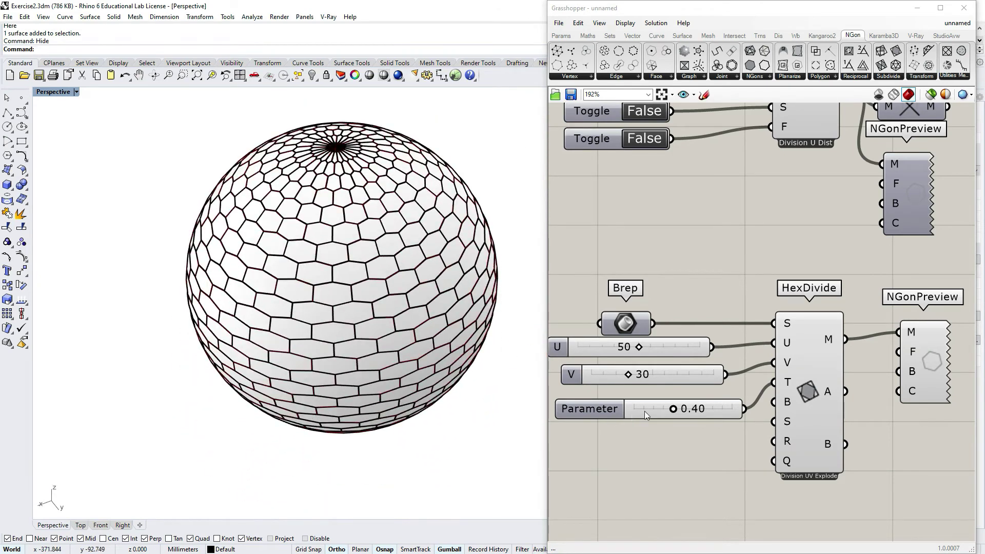
# - Set the sphere's divisions to U 26 and V 19 with the T parameter at 0.25
pyautogui.moveTo(638, 349); pyautogui.dragTo(616, 376)
pyautogui.moveTo(319, 300); pyautogui.dragTo(321, 285, button='right')
pyautogui.moveTo(677, 411); pyautogui.dragTo(664, 414)
pyautogui.moveTo(513, 346); pyautogui.dragTo(204, 296, button='right')
pyautogui.scroll(2, 204, 296)
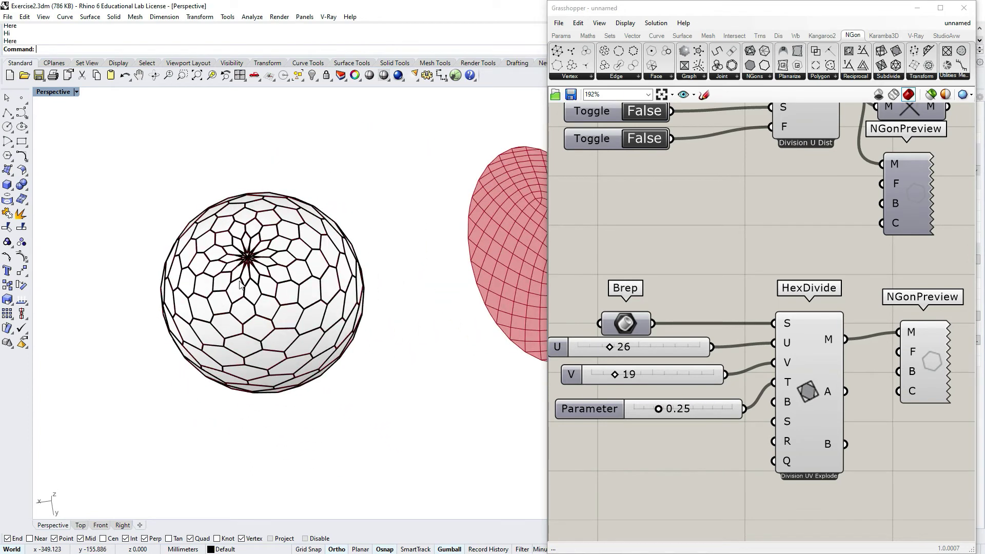
# - Duplicate the Brep parameter above the HexDivide inputs and reference the funnel-shaped surface with the central hole using Set Multiple Breps
pyautogui.scroll(-7, 174, 358)
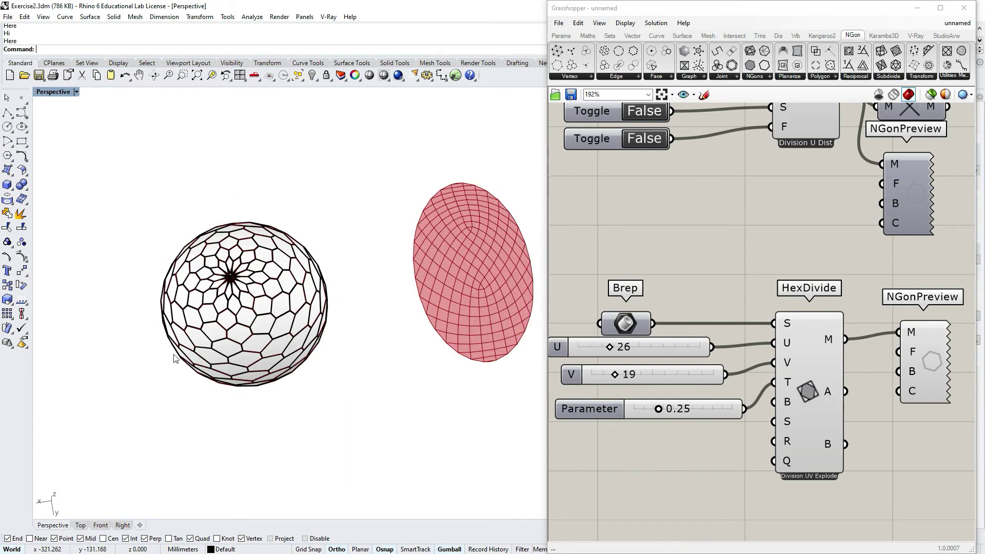
pyautogui.scroll(5, 508, 312)
pyautogui.moveTo(508, 312)
pyautogui.mouseDown(button='right')
pyautogui.moveTo(478, 336)
pyautogui.moveTo(272, 287)
pyautogui.moveTo(432, 290)
pyautogui.moveTo(425, 211)
pyautogui.mouseUp(button='right')
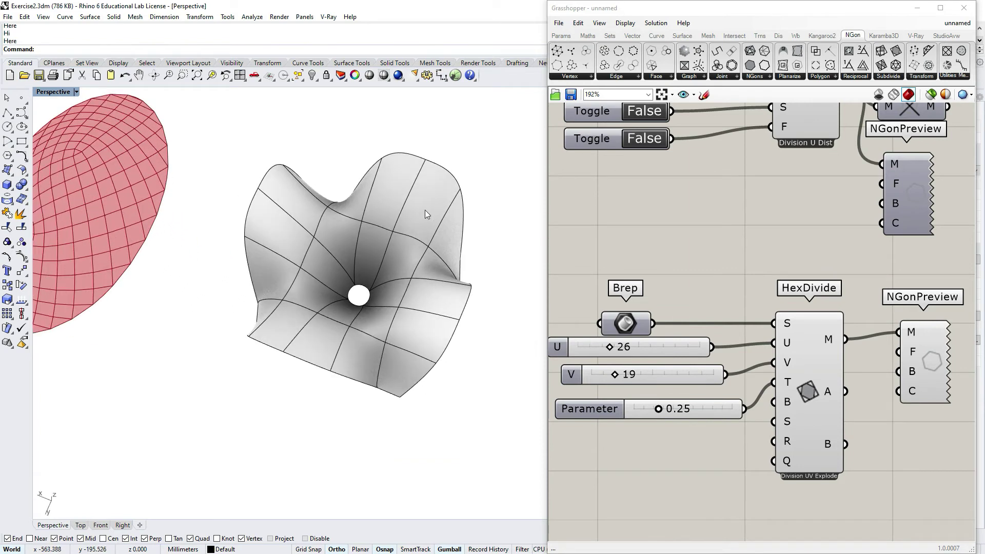
pyautogui.moveTo(403, 349); pyautogui.dragTo(430, 354, button='right')
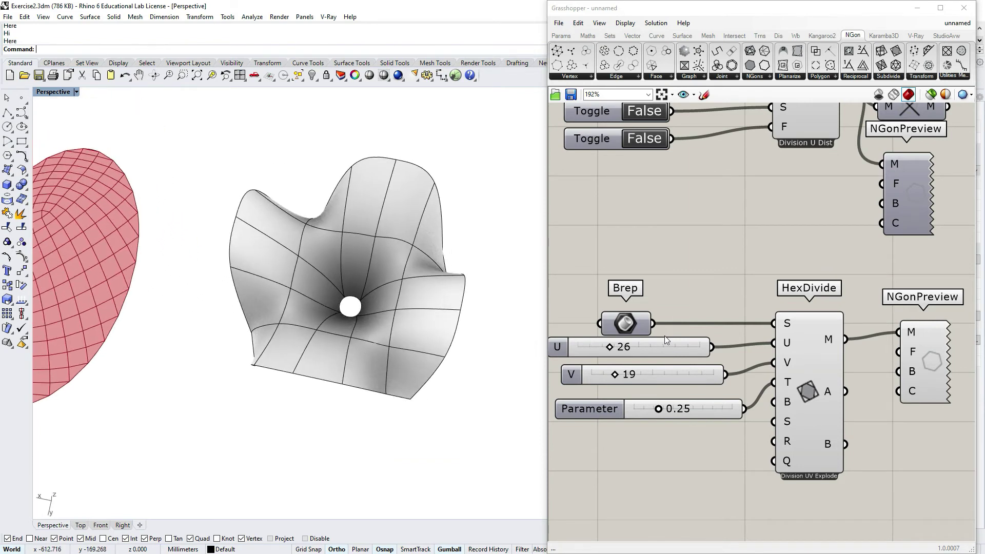
pyautogui.moveTo(664, 335); pyautogui.dragTo(743, 339, button='right')
pyautogui.moveTo(719, 328); pyautogui.dragTo(617, 251)
pyautogui.rightClick(613, 260)
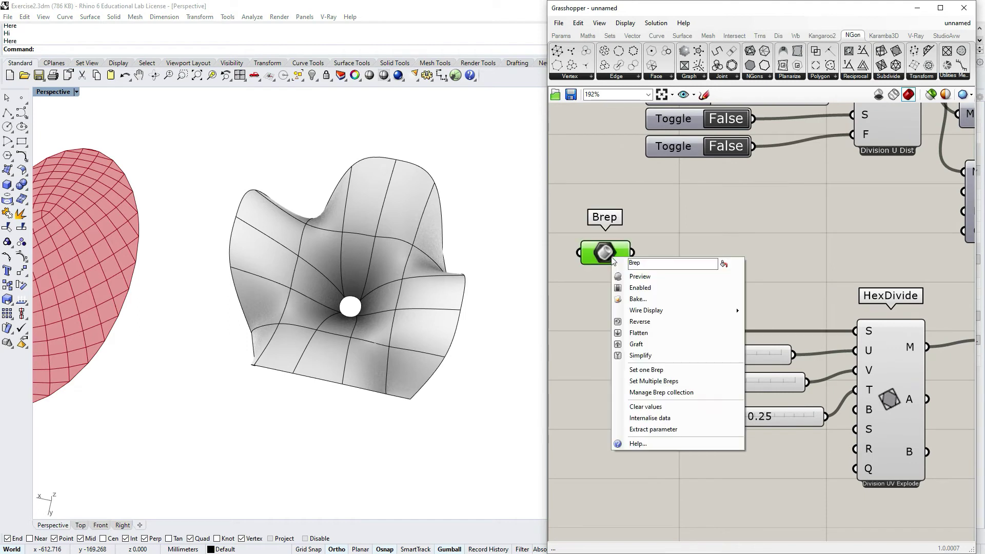
pyautogui.click(685, 379)
pyautogui.moveTo(554, 191); pyautogui.dragTo(292, 378)
pyautogui.press('Return')
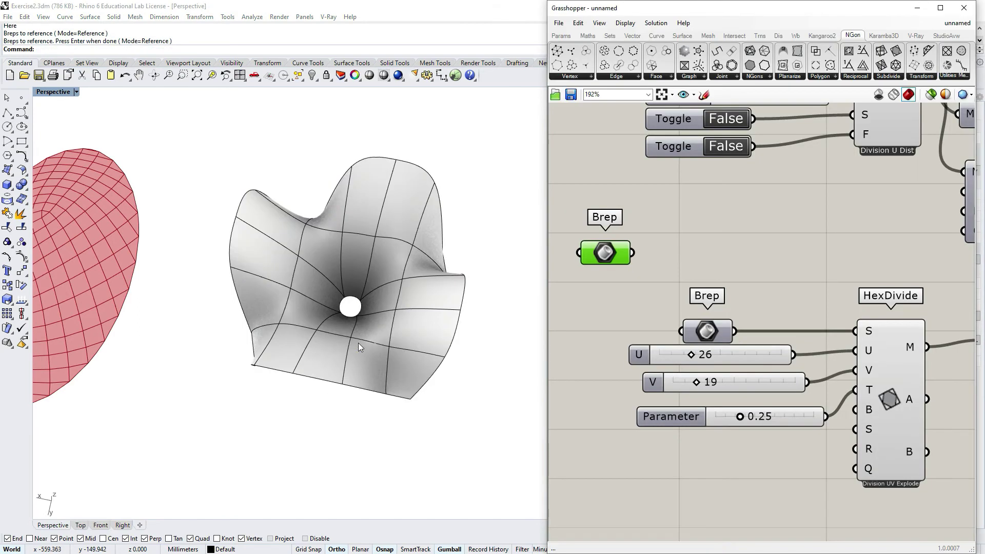
# - Add a Brep Join component and feed it from the duplicated Brep parameter
pyautogui.doubleClick(688, 251)
pyautogui.write('joi')
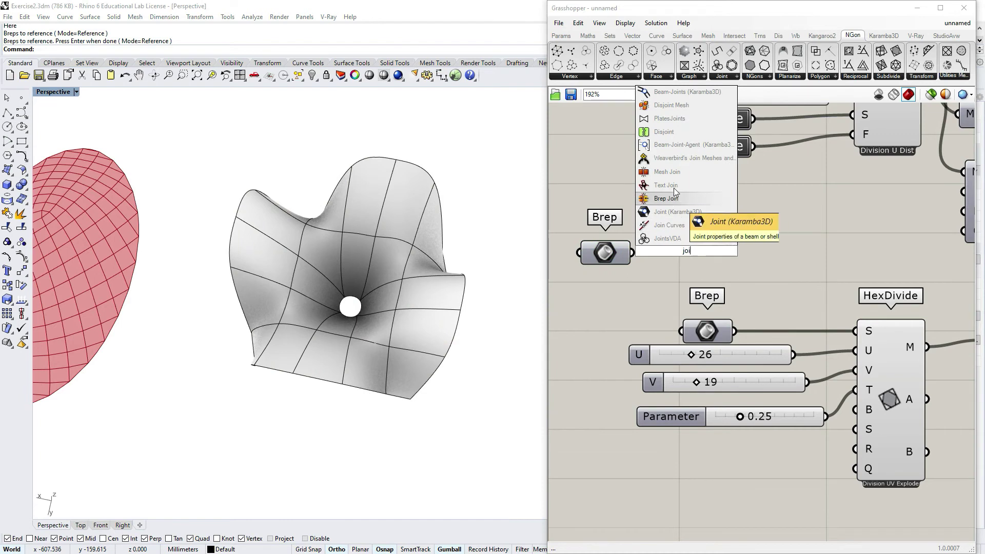
pyautogui.click(682, 198)
pyautogui.moveTo(631, 252); pyautogui.dragTo(653, 250)
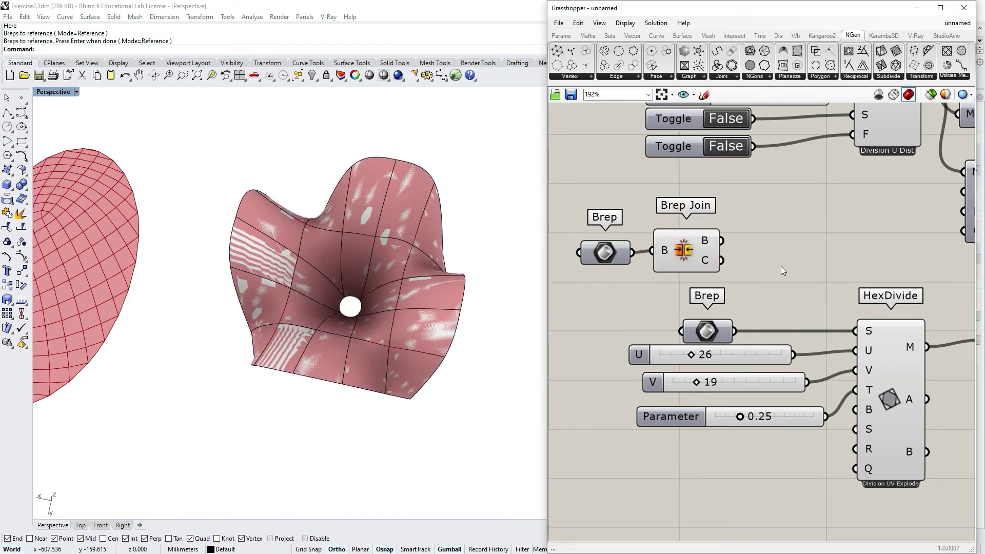
# - Place NGon's SortBrep component beside Brep Join and connect the joined Breps output to it
pyautogui.moveTo(781, 266); pyautogui.dragTo(773, 253, button='right')
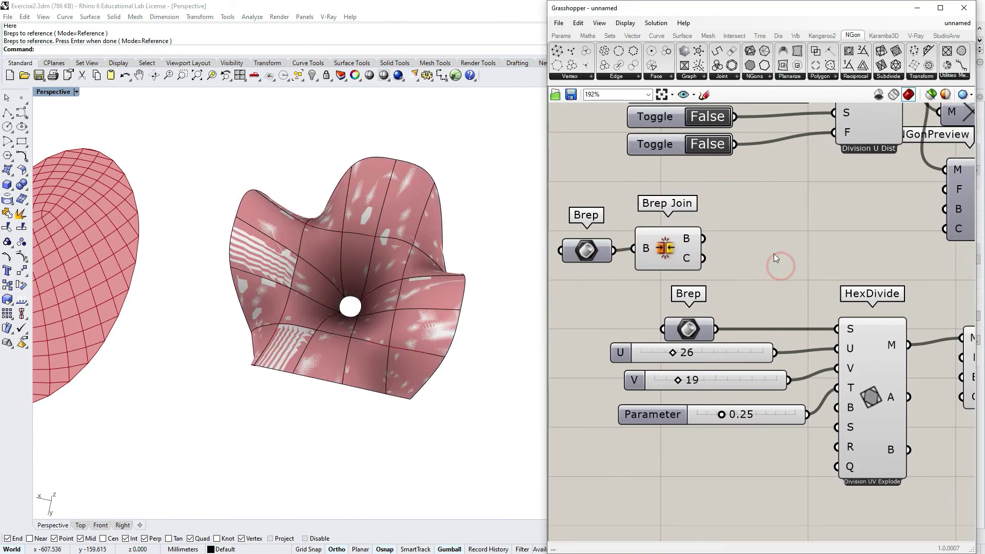
pyautogui.click(893, 77)
pyautogui.moveTo(914, 163); pyautogui.dragTo(731, 249)
pyautogui.moveTo(771, 249); pyautogui.dragTo(768, 238)
# - Turn off the preview of the new Brep, Brep Join and SortBrep components
pyautogui.moveTo(788, 278); pyautogui.dragTo(590, 226)
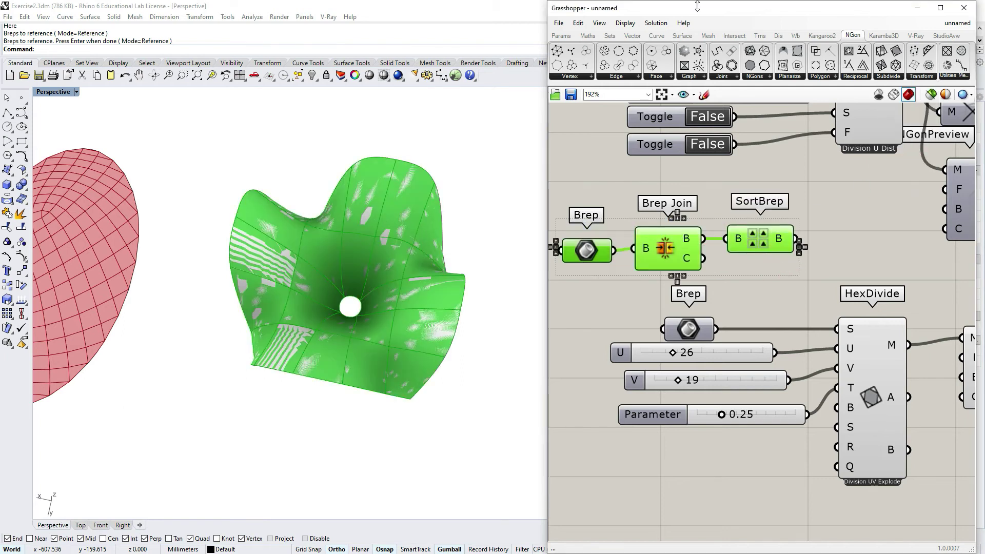
pyautogui.click(652, 24)
pyautogui.click(667, 194)
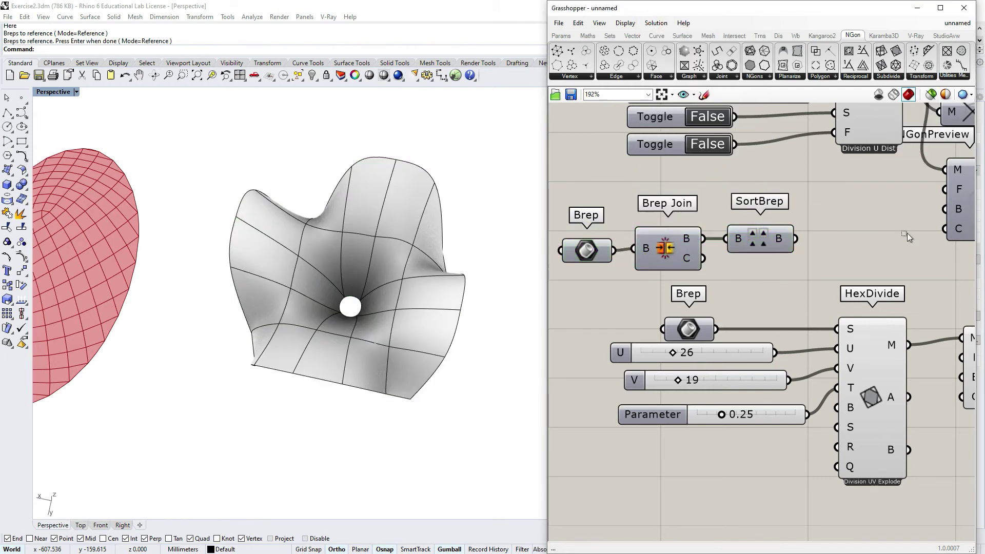
# - Drive HexDivide's V input from the U slider as well, and replace its S input with the SortBrep output
pyautogui.doubleClick(744, 380)
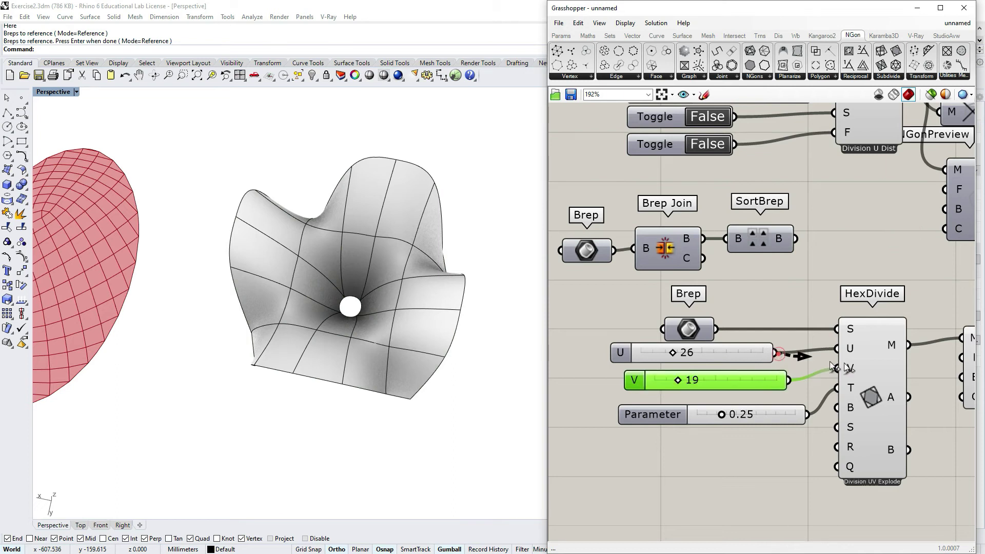
pyautogui.moveTo(832, 363); pyautogui.dragTo(836, 367)
pyautogui.moveTo(850, 329); pyautogui.dragTo(851, 329)
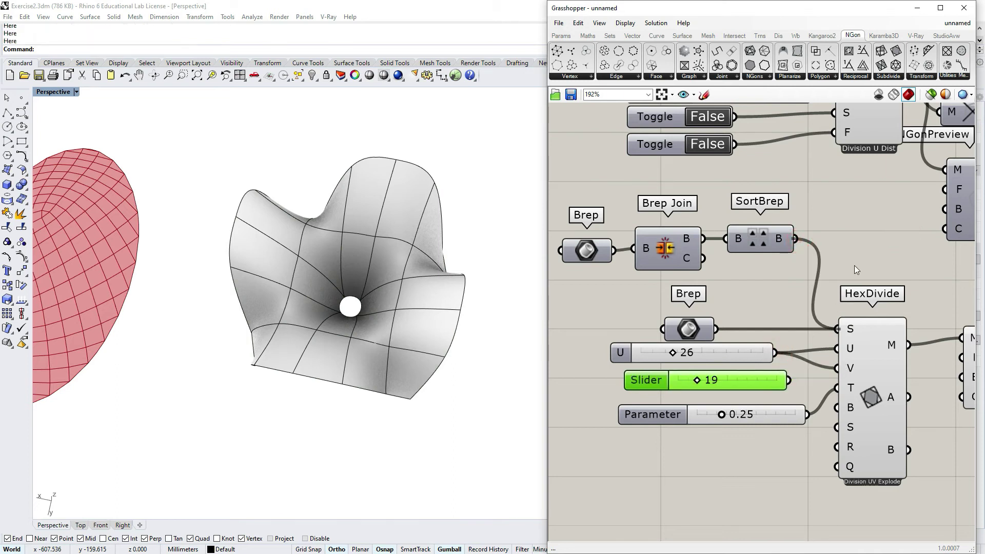
pyautogui.moveTo(855, 265); pyautogui.dragTo(798, 261, button='right')
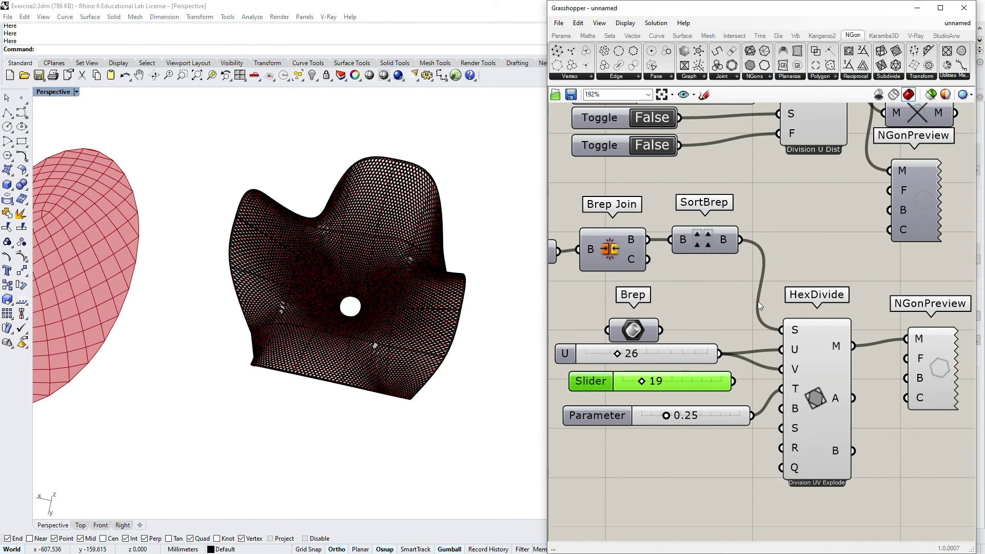
# - Set the shared U division slider to 20 and inspect the funnel's hexagonal mesh up close
pyautogui.doubleClick(659, 353)
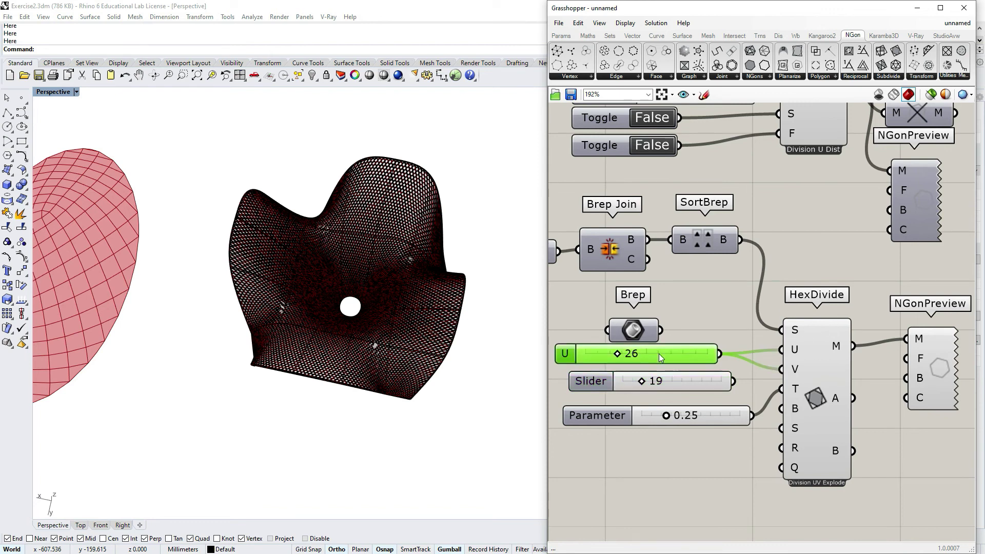
pyautogui.write('20')
pyautogui.click(703, 353)
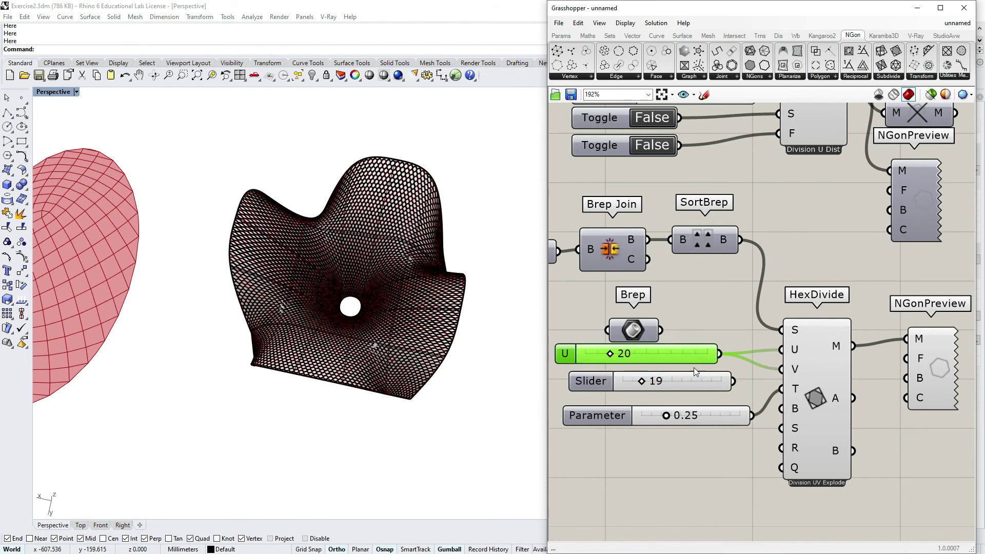
pyautogui.moveTo(454, 327); pyautogui.dragTo(382, 364, button='right')
pyautogui.scroll(4, 370, 348)
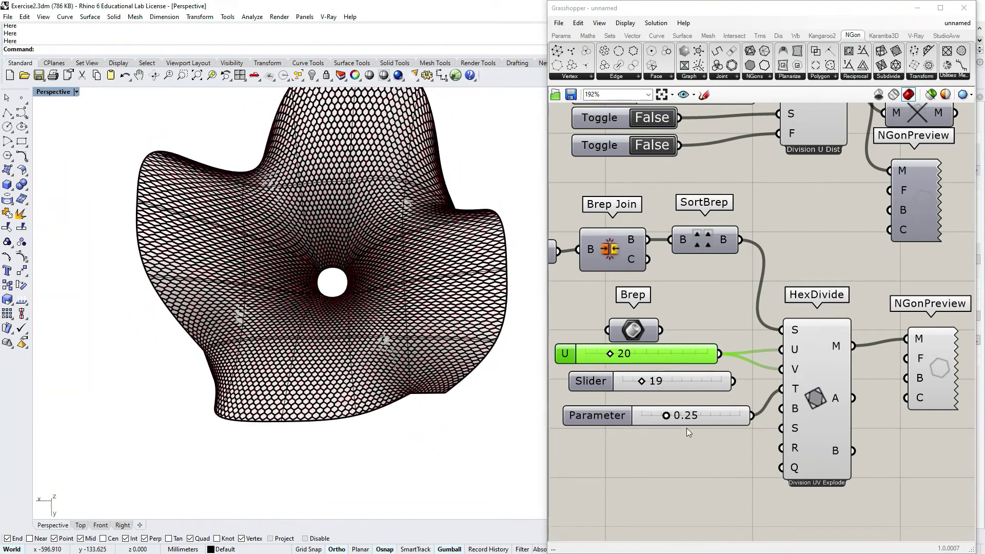
# - Set the shared U division slider to 5 and inspect the pattern along the patch borders
pyautogui.doubleClick(648, 355)
pyautogui.write('5')
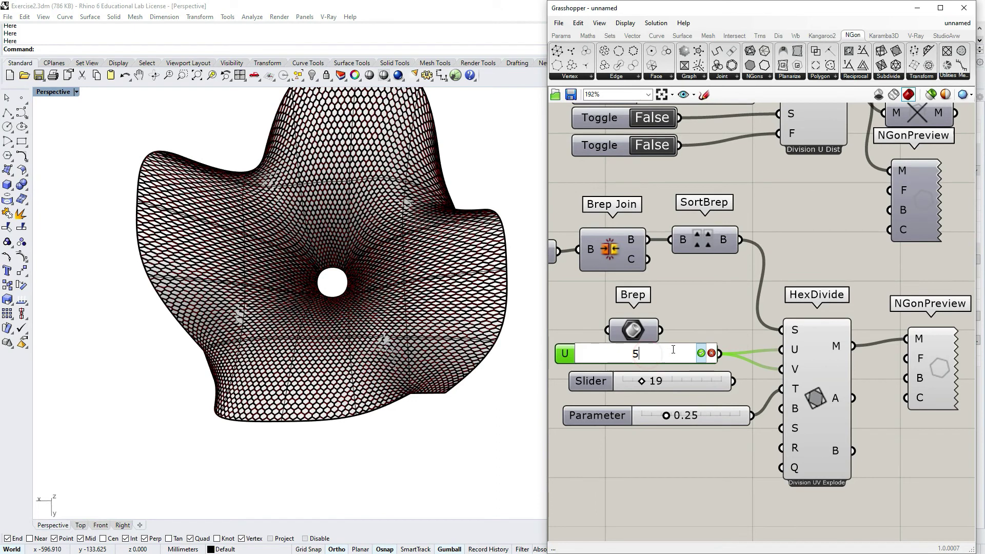
pyautogui.click(701, 354)
pyautogui.moveTo(406, 354); pyautogui.dragTo(429, 347, button='right')
pyautogui.moveTo(499, 342); pyautogui.dragTo(490, 343, button='right')
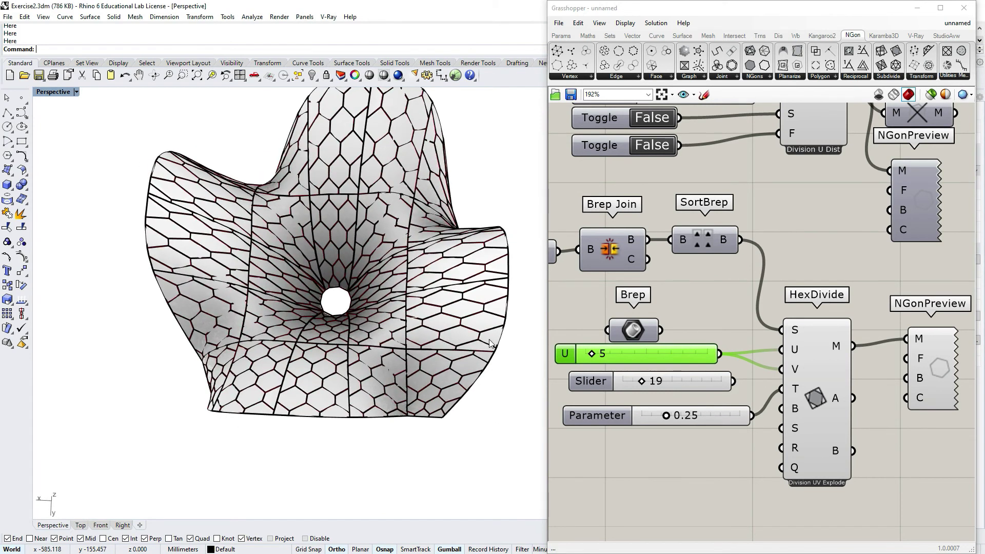
# - Set the shared U division slider to 6
pyautogui.doubleClick(660, 349)
pyautogui.write('6')
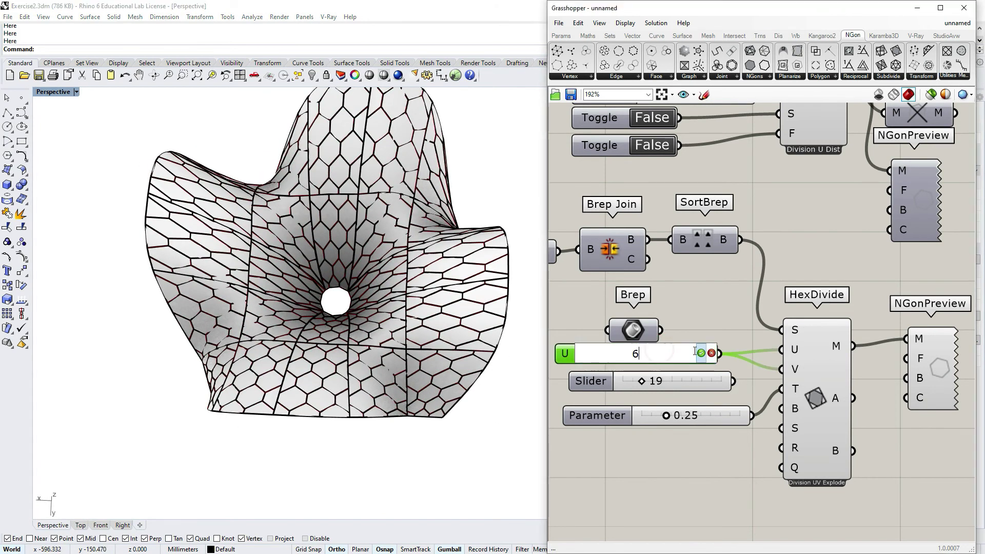
pyautogui.click(703, 354)
# - Hide the source funnel polysurface, leaving only its mesh preview displayed
pyautogui.click(457, 261)
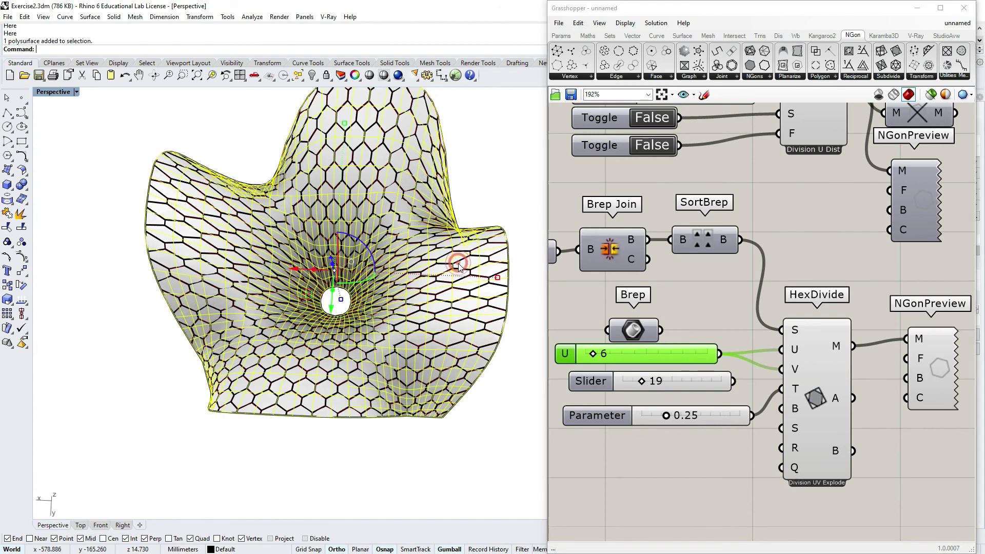
pyautogui.hotkey('ctrl', 'h')
pyautogui.moveTo(461, 264); pyautogui.dragTo(416, 287, button='right')
# - Toggle HexDivide's Explode option and inspect the funnel mesh from several angles
pyautogui.rightClick(815, 400)
pyautogui.click(869, 467)
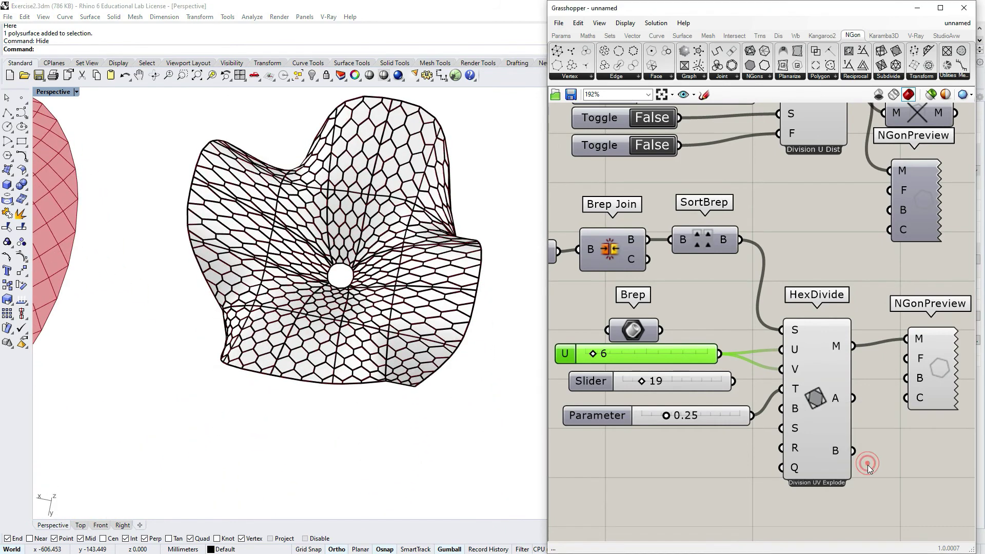
pyautogui.moveTo(462, 241); pyautogui.dragTo(323, 204, button='right')
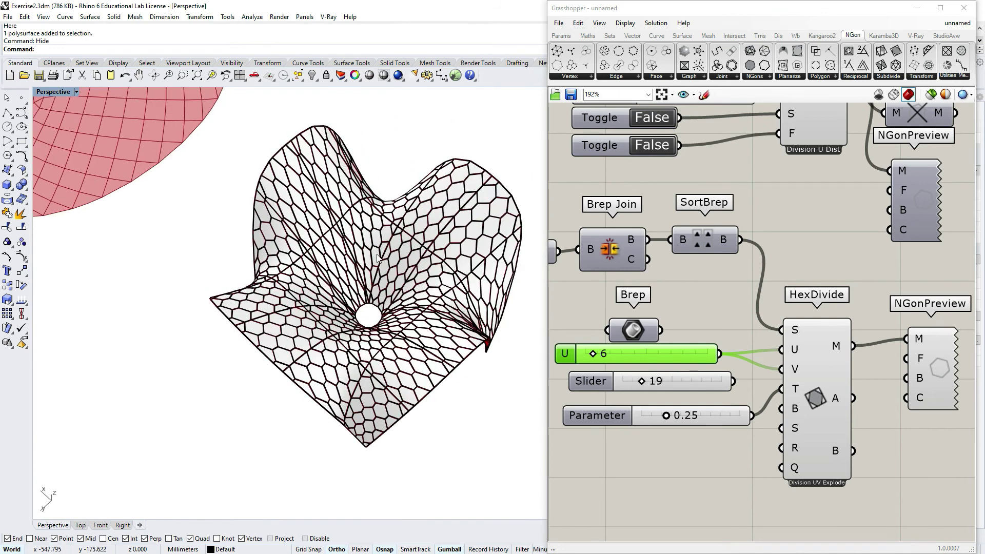
pyautogui.moveTo(378, 258); pyautogui.dragTo(421, 187, button='right')
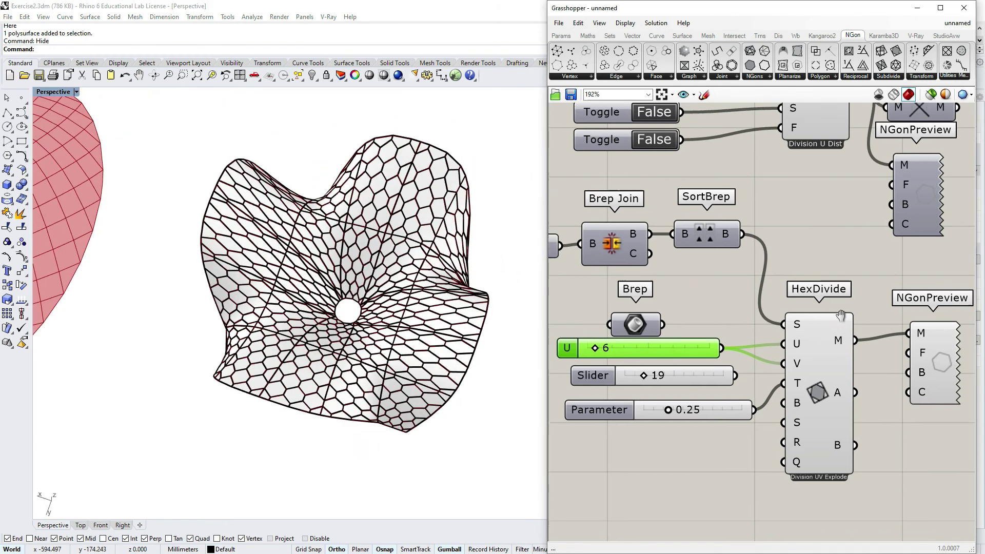
# - Add a Panel below the sliders and connect HexDivide's M output to it
pyautogui.moveTo(832, 345); pyautogui.dragTo(839, 304, button='right')
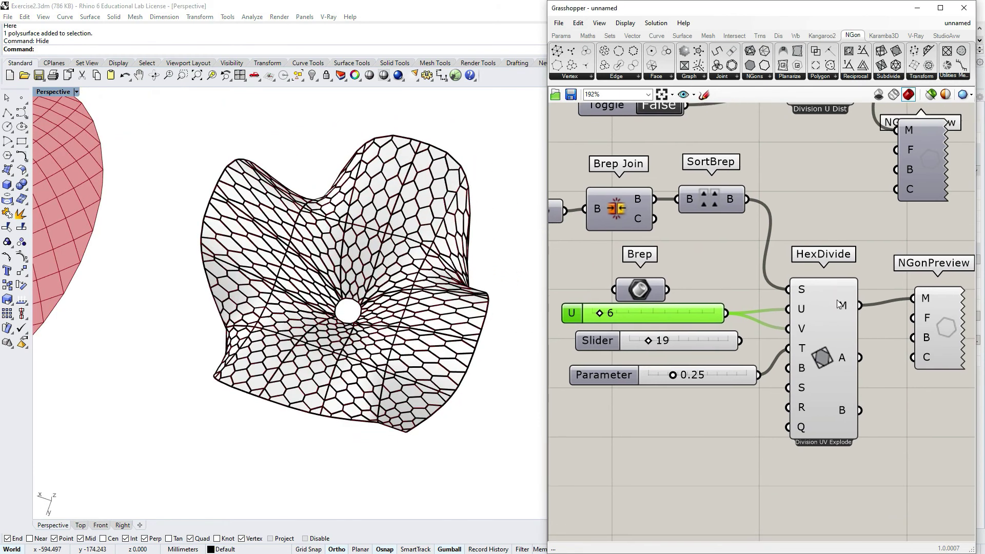
pyautogui.click(560, 35)
pyautogui.moveTo(696, 62); pyautogui.dragTo(675, 481)
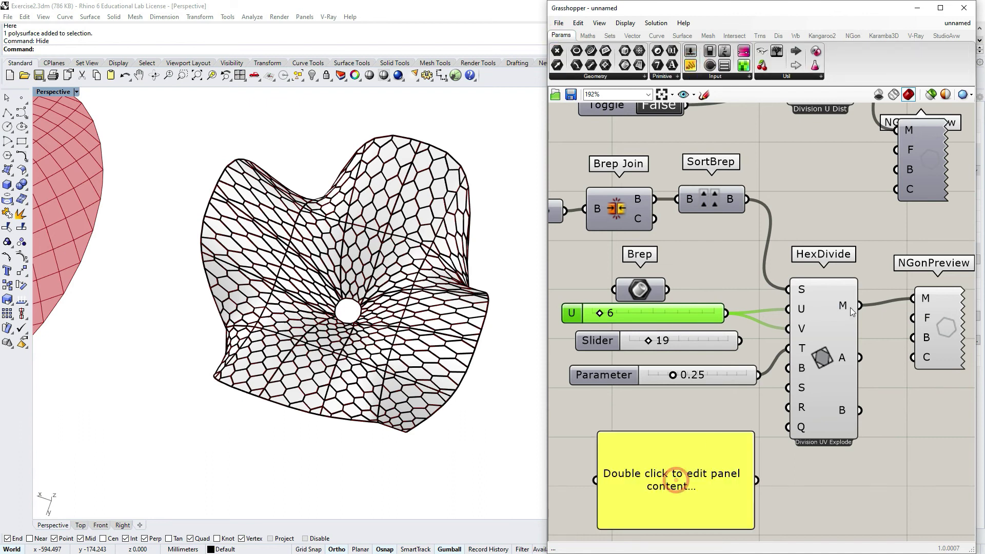
pyautogui.moveTo(860, 305); pyautogui.dragTo(597, 481)
pyautogui.moveTo(678, 489); pyautogui.dragTo(691, 475, button='right')
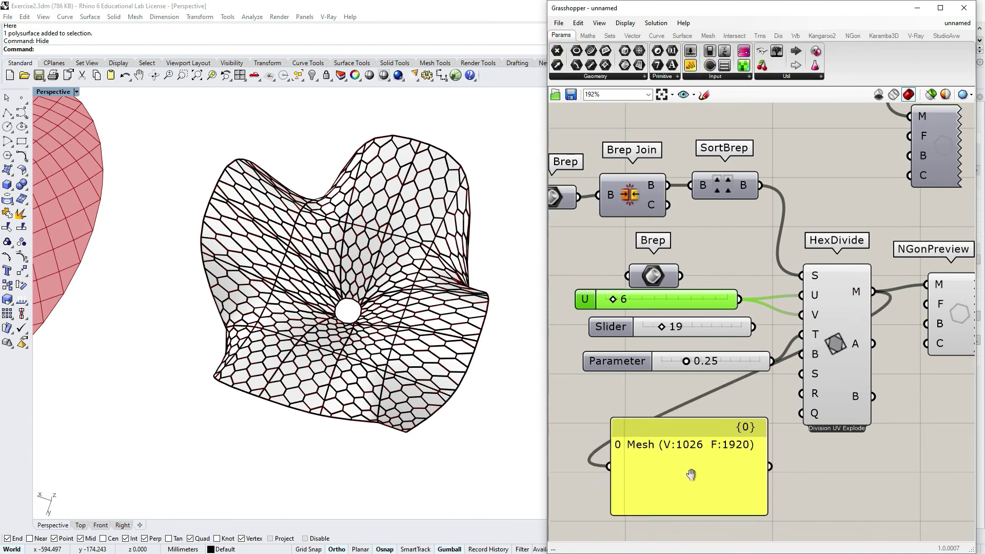
# - Switch HexDivide's Explode option back and examine the funnel mesh from the side
pyautogui.rightClick(841, 363)
pyautogui.click(888, 415)
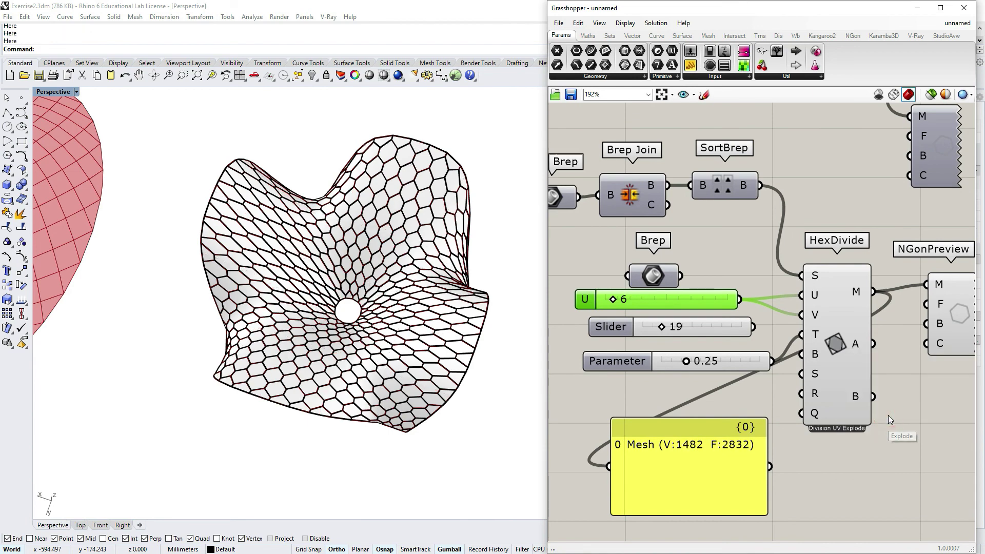
pyautogui.scroll(3, 287, 363)
pyautogui.moveTo(287, 364); pyautogui.dragTo(440, 390, button='right')
pyautogui.scroll(-4, 333, 378)
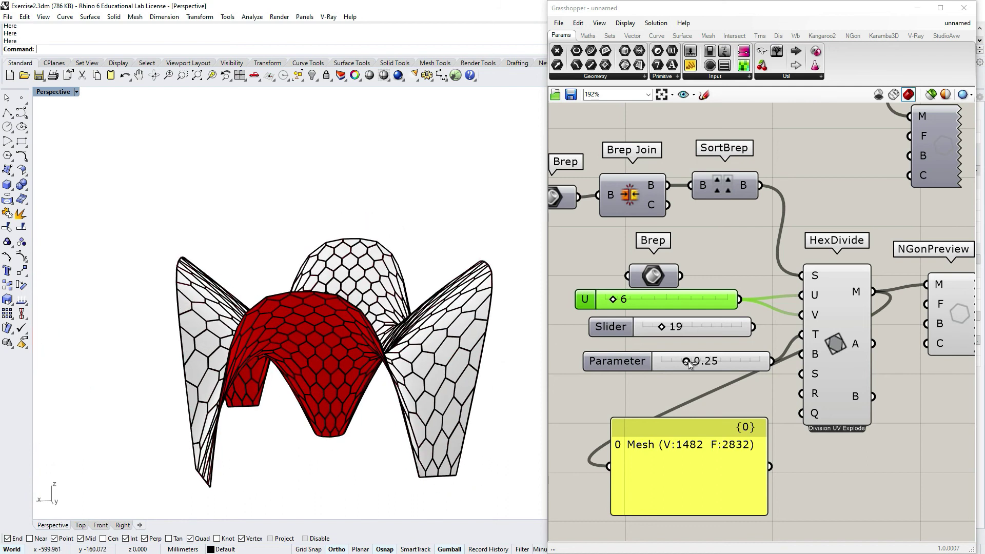
# - Try the T parameter at 0.51 on the funnel mesh and settle on 0.38, checking the cell shapes
pyautogui.moveTo(688, 363); pyautogui.dragTo(711, 373)
pyautogui.moveTo(340, 339); pyautogui.dragTo(290, 325, button='right')
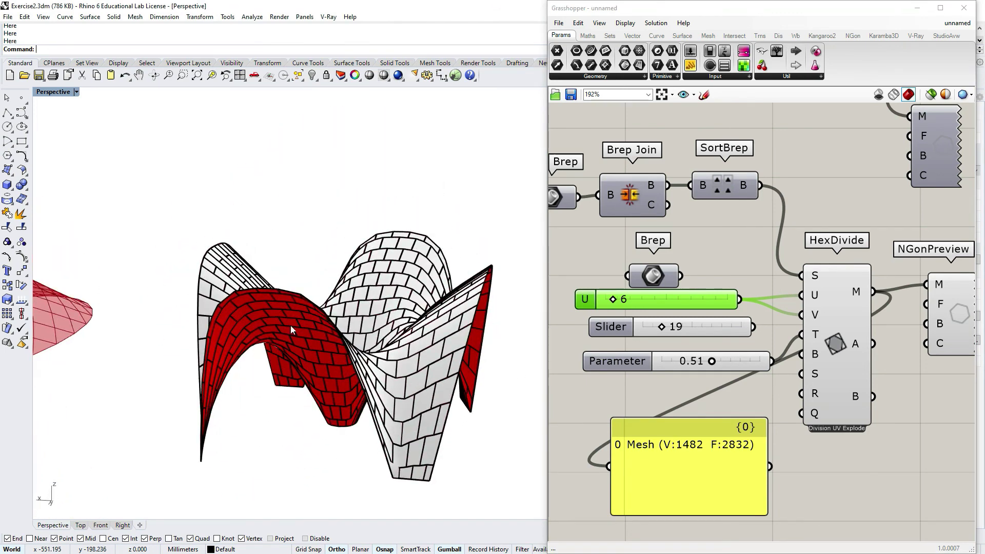
pyautogui.moveTo(712, 360)
pyautogui.mouseDown()
pyautogui.moveTo(734, 364)
pyautogui.moveTo(696, 364)
pyautogui.mouseUp()
pyautogui.moveTo(380, 287); pyautogui.dragTo(402, 375, button='right')
pyautogui.moveTo(260, 361); pyautogui.dragTo(236, 328, button='right')
# - Align the unused Brep parameter and the three sliders beside HexDivide along their left edges
pyautogui.moveTo(751, 361); pyautogui.dragTo(744, 341, button='right')
pyautogui.moveTo(741, 227); pyautogui.dragTo(669, 347)
pyautogui.click(659, 358)
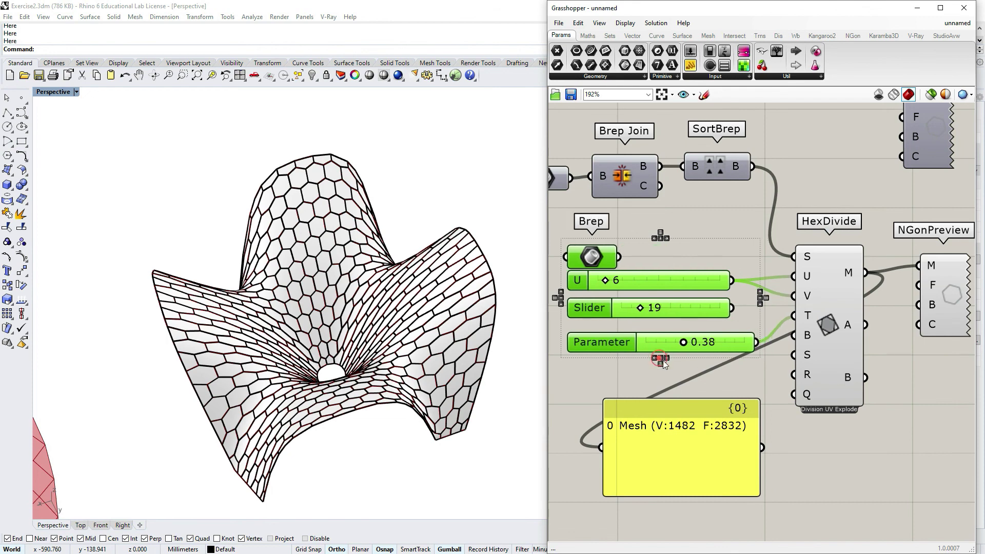